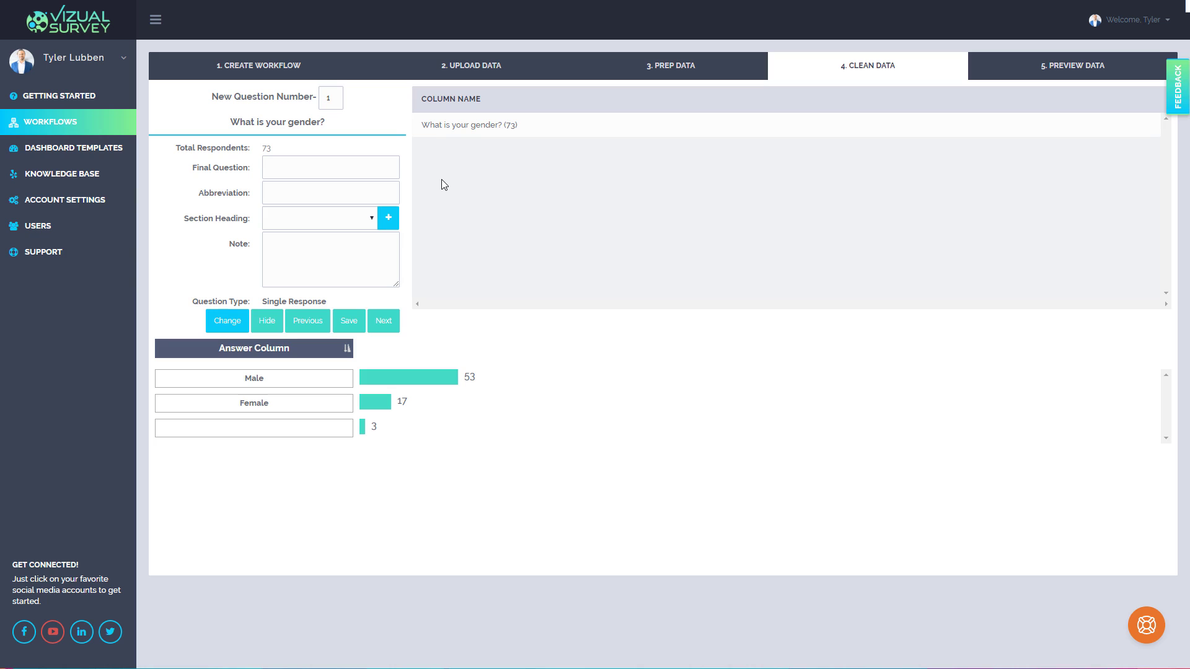
click(321, 171)
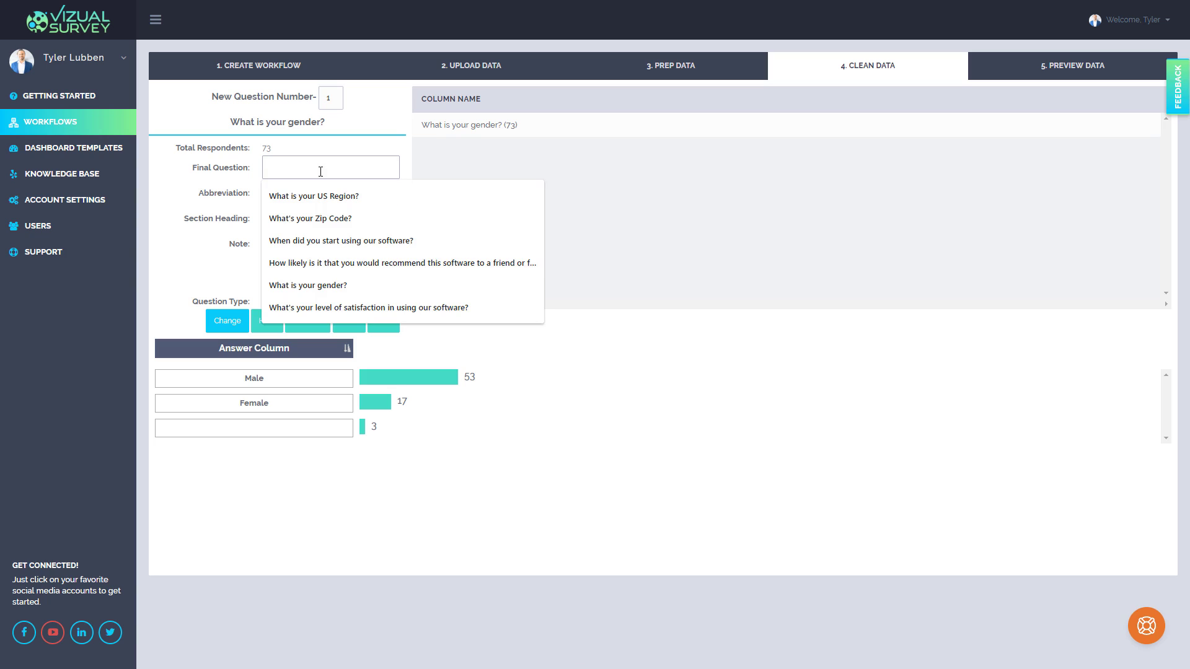
click(345, 153)
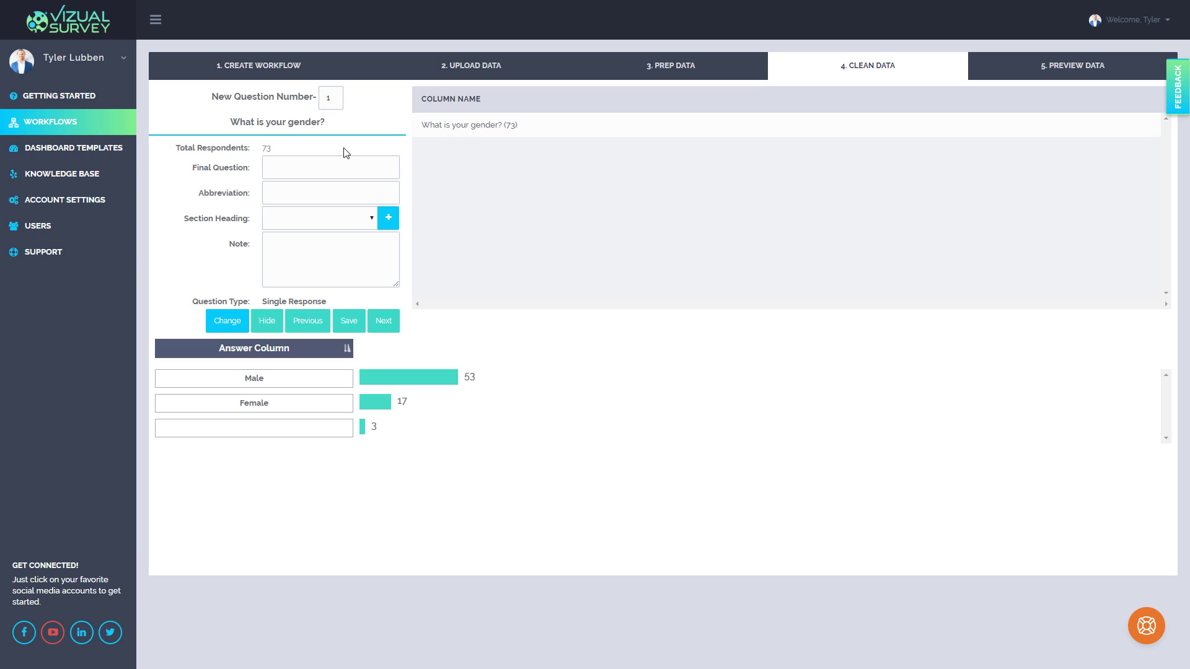
click(327, 381)
click(317, 404)
Step: Copy the question text "What is your gender?" into question 1's final question and enter "Single Response" as its abbreviation
triple_click(230, 126)
key(ctrl+c)
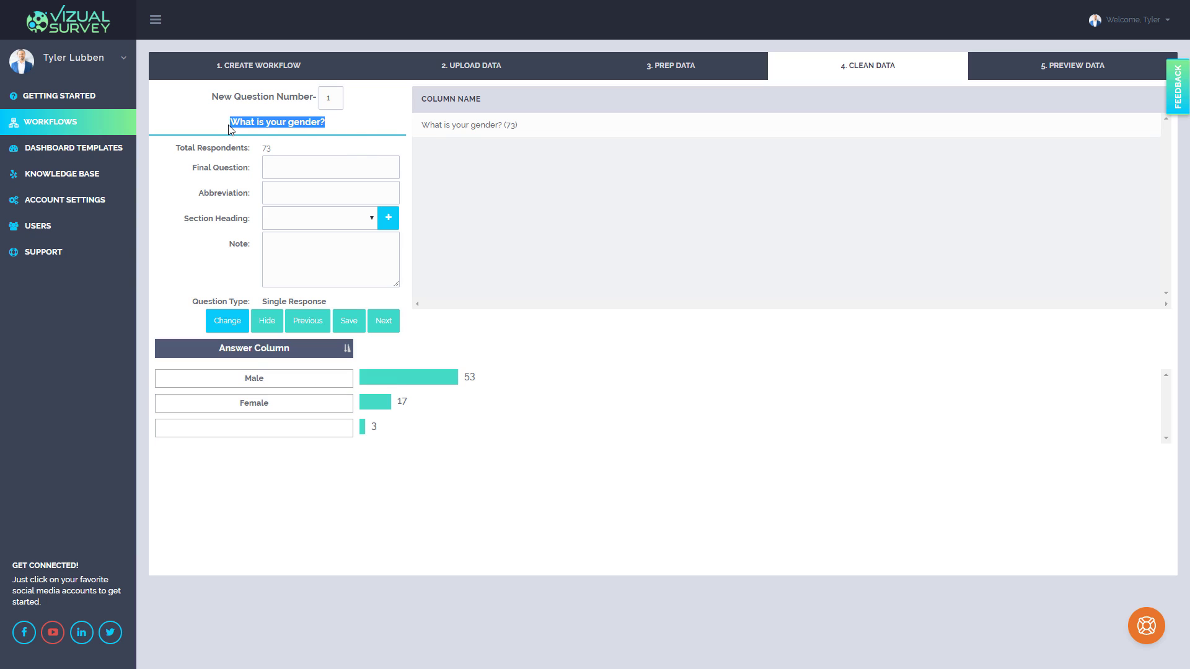
click(303, 163)
key(ctrl+v)
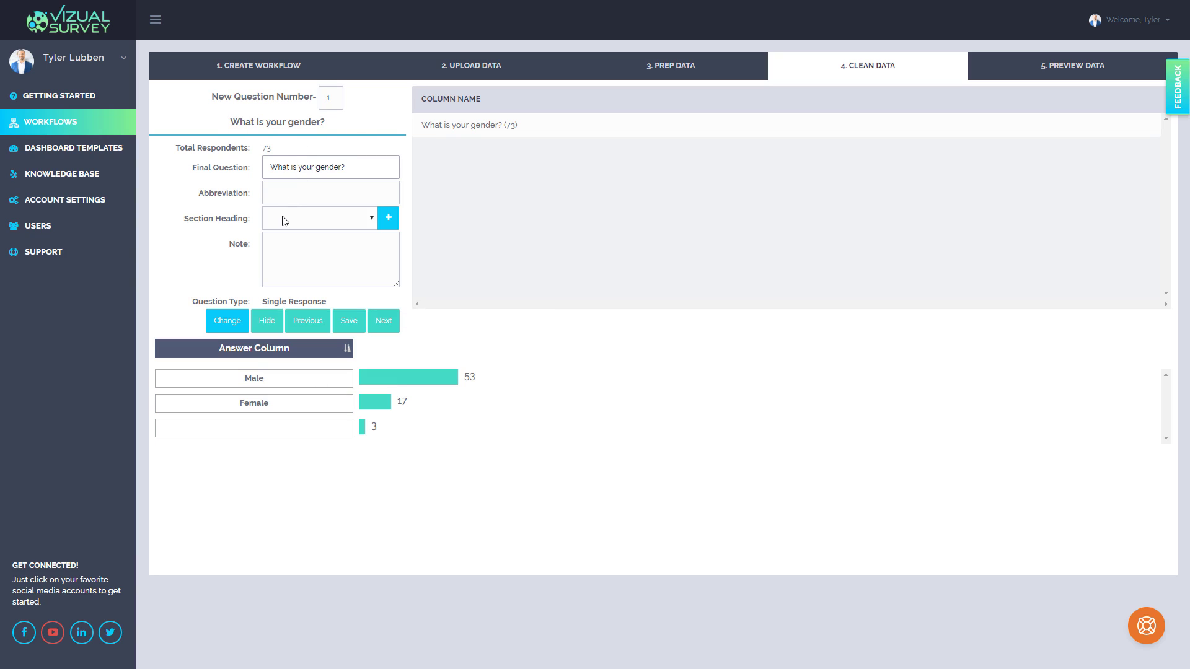
click(296, 197)
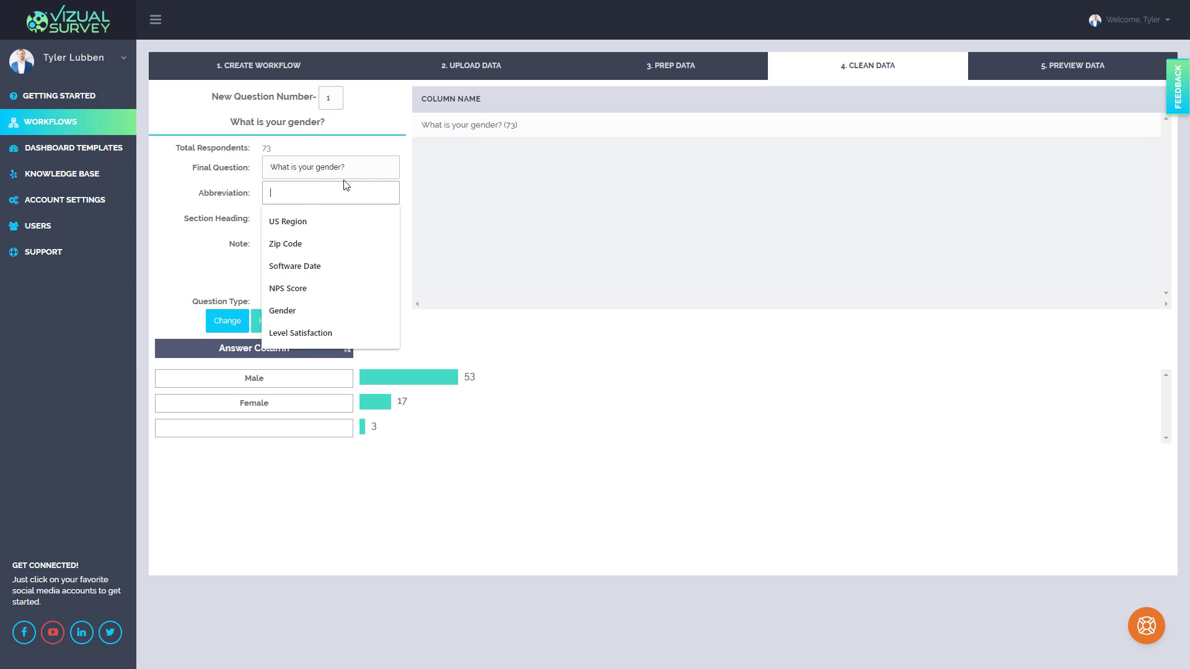
text(Single Response)
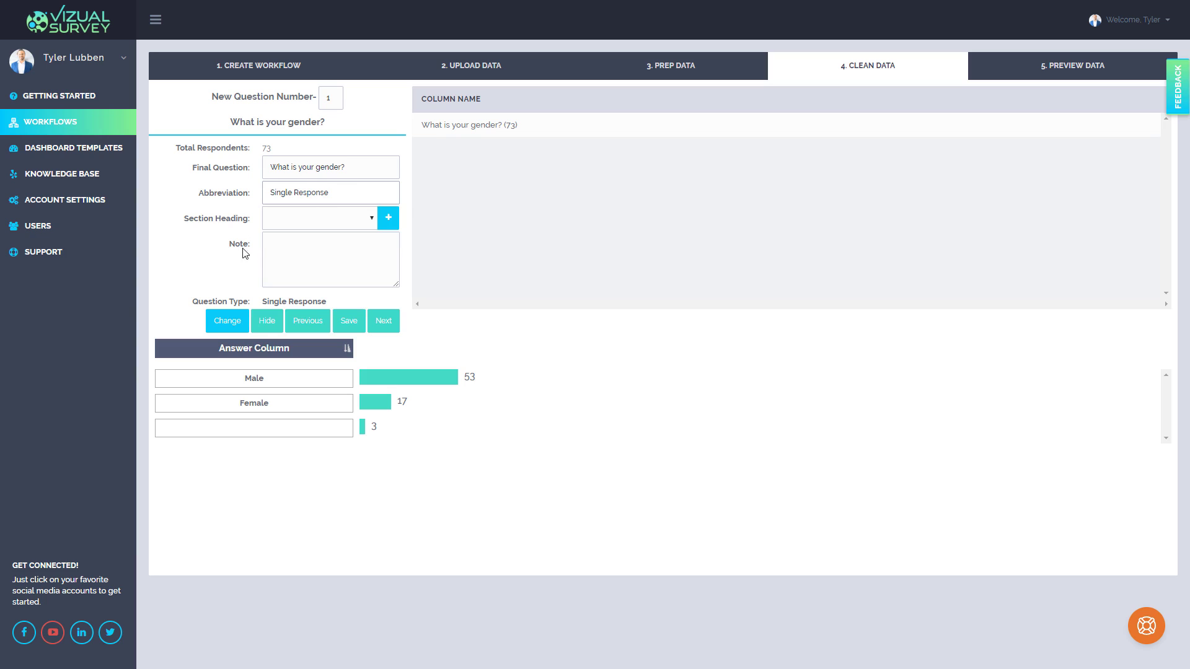
Step: Review the available question types for the gender question, keeping Single Response
click(227, 321)
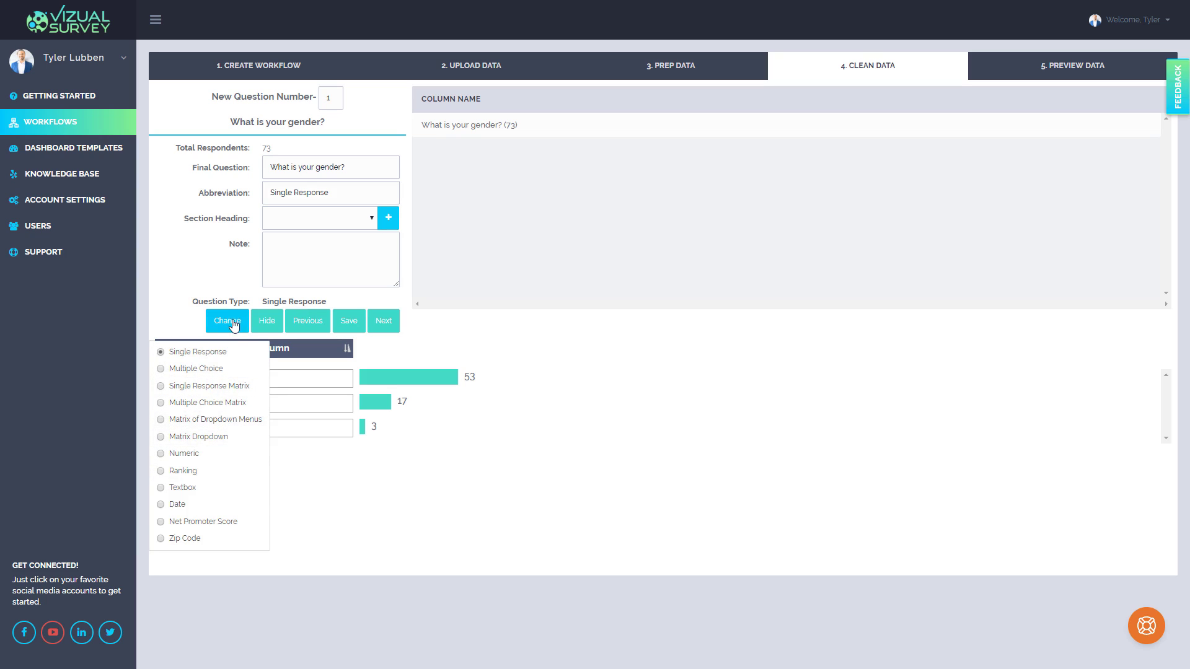
click(490, 411)
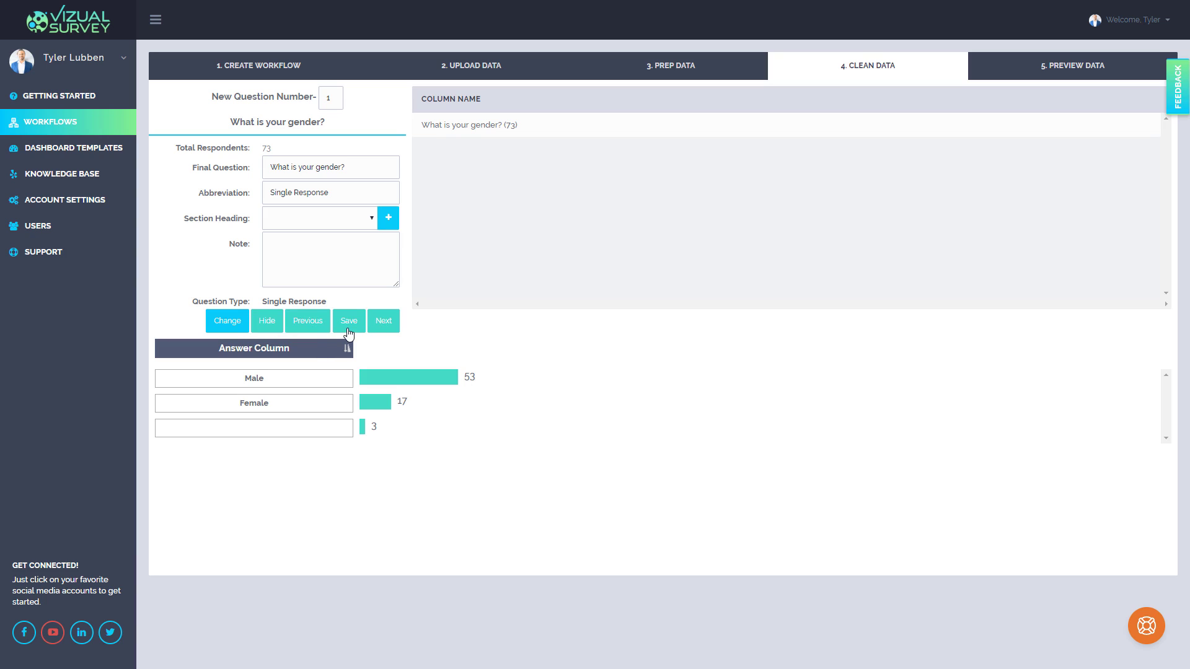
double_click(332, 107)
click(373, 106)
Step: Create a new section heading "Demographics" for the gender question and advance to the next question
click(388, 220)
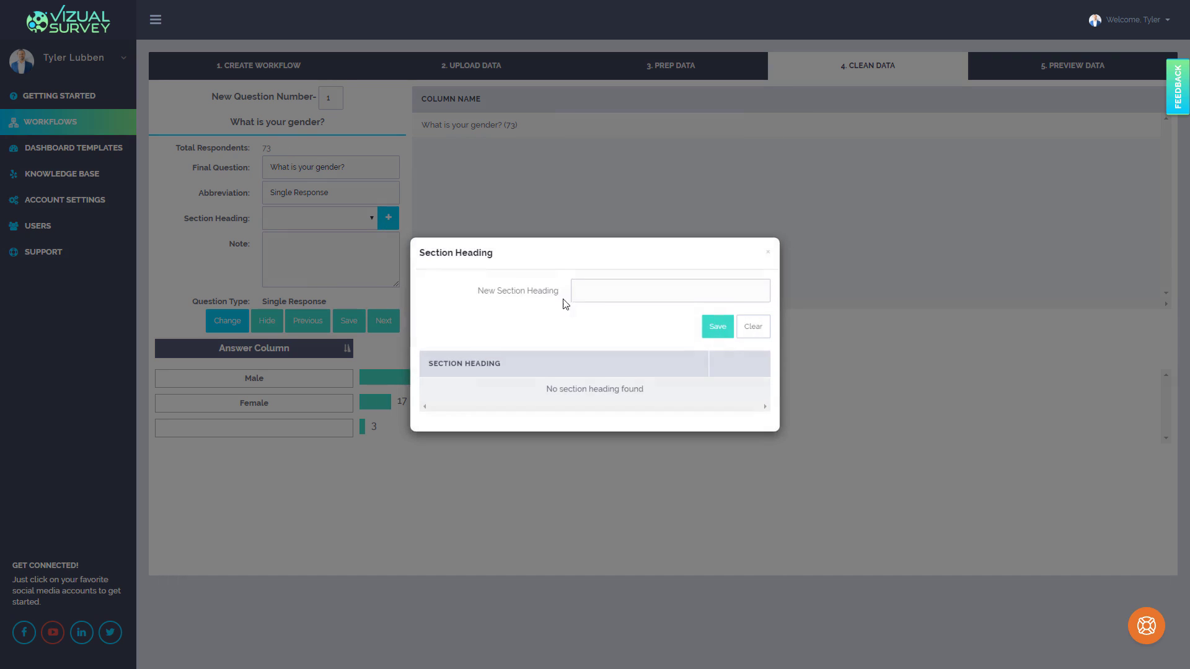
text(Demogrpah)
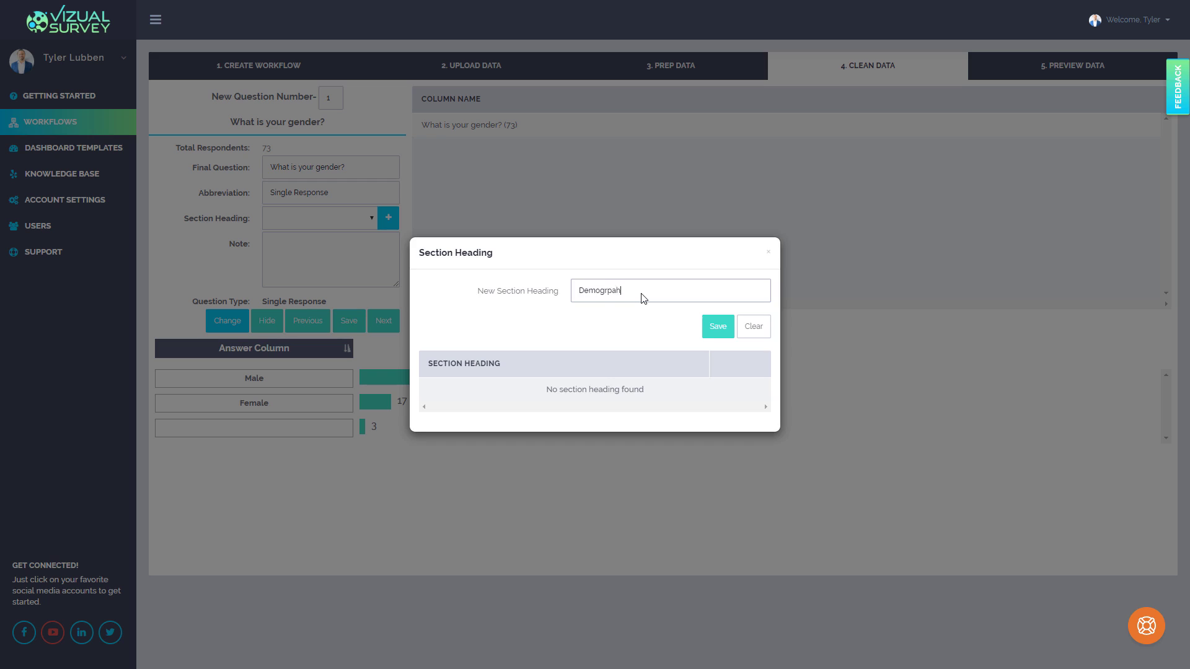
double_click(644, 299)
text(Demographics)
click(716, 331)
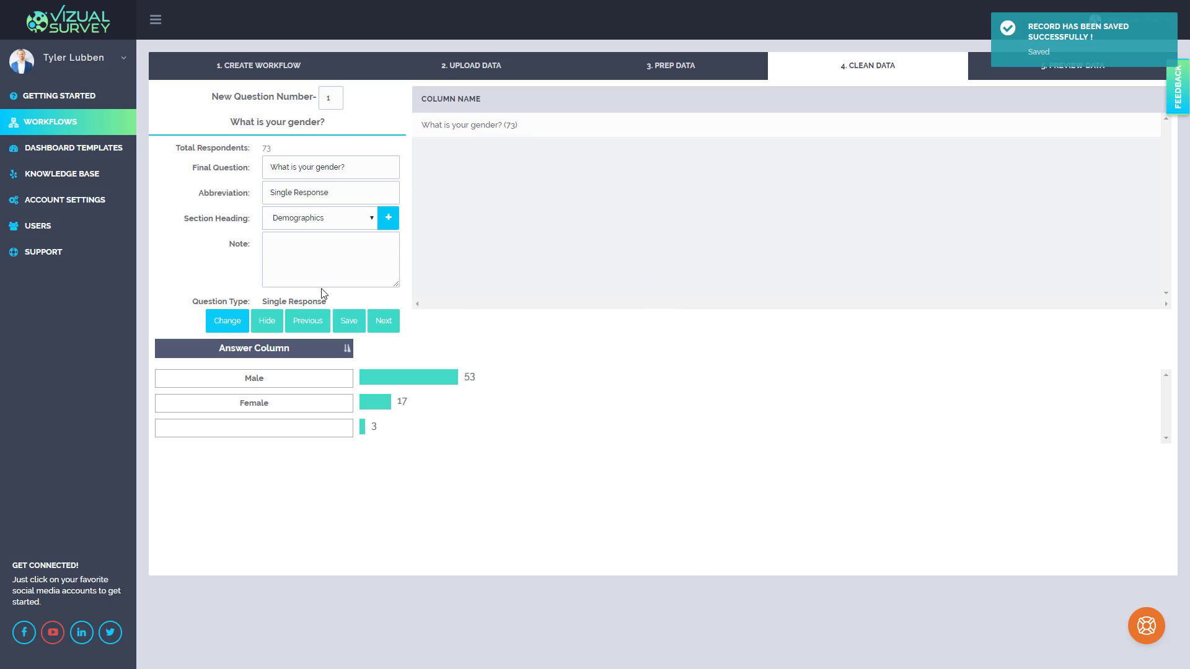
click(385, 319)
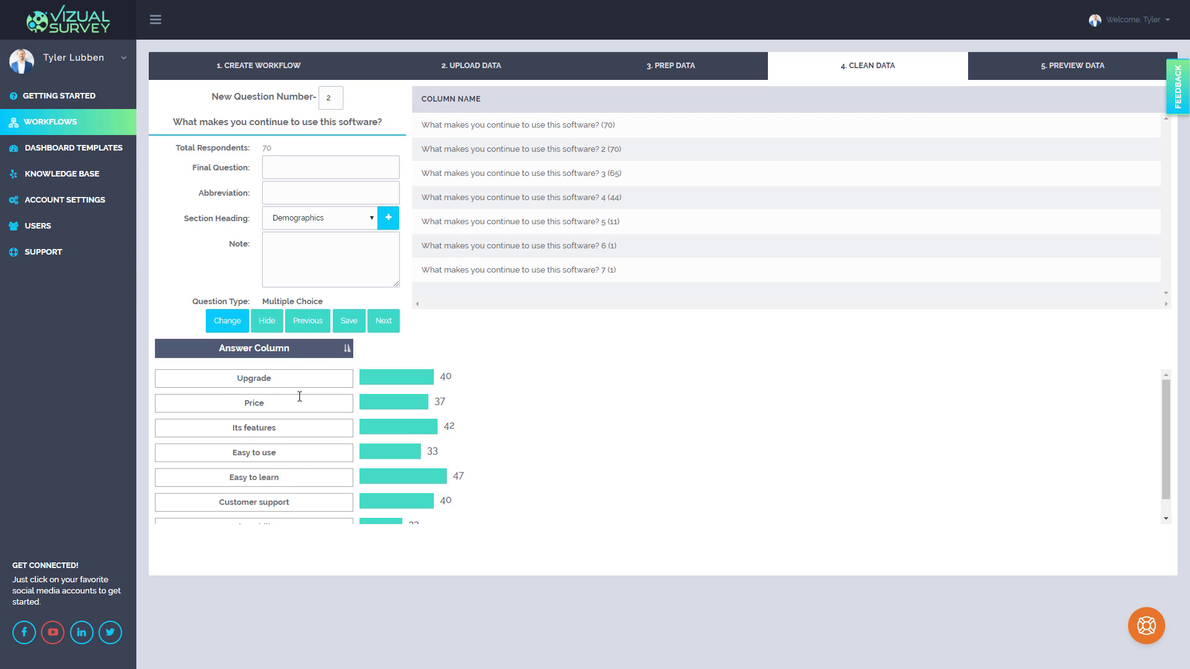
Step: Set question 2's final question to "What makes you continue to use this software?" with abbreviation "Multiple Choice", and advance to the next question
scroll(298, 398, down, 1)
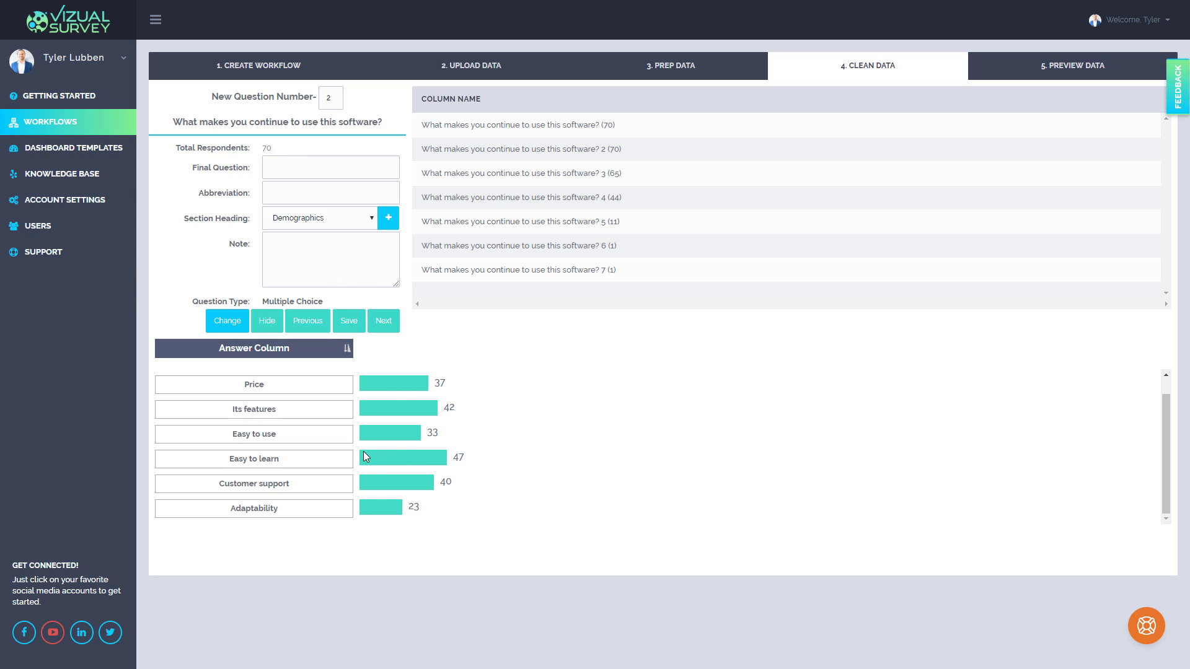
scroll(391, 459, up, 1)
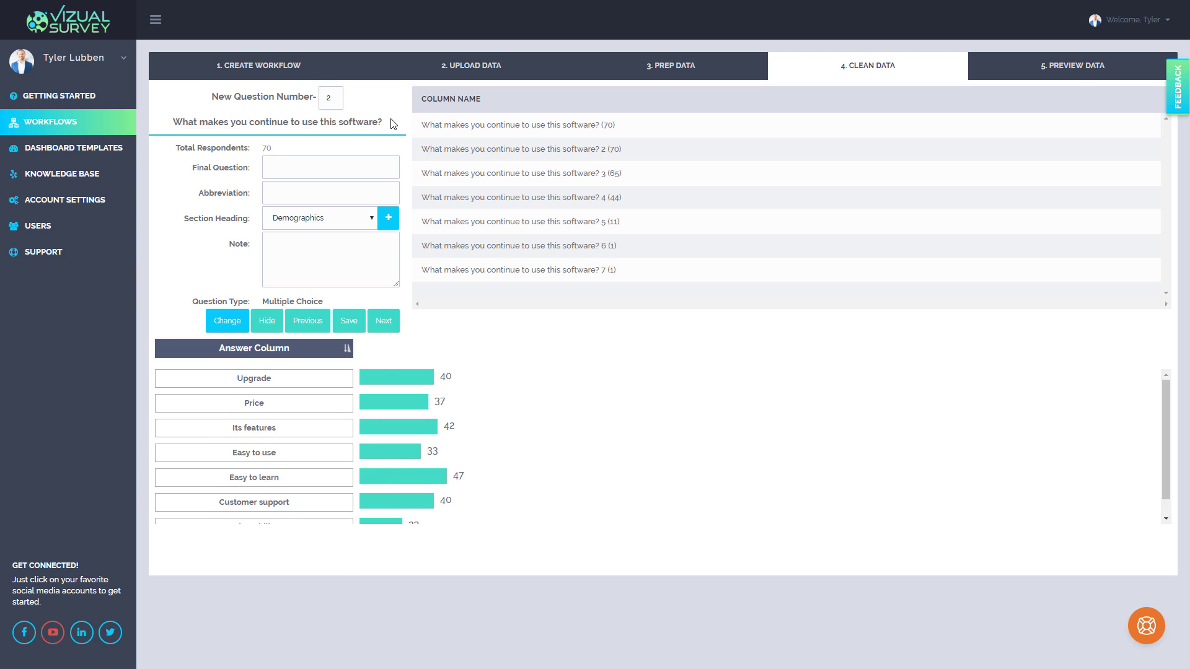
drag(393, 122, 192, 138)
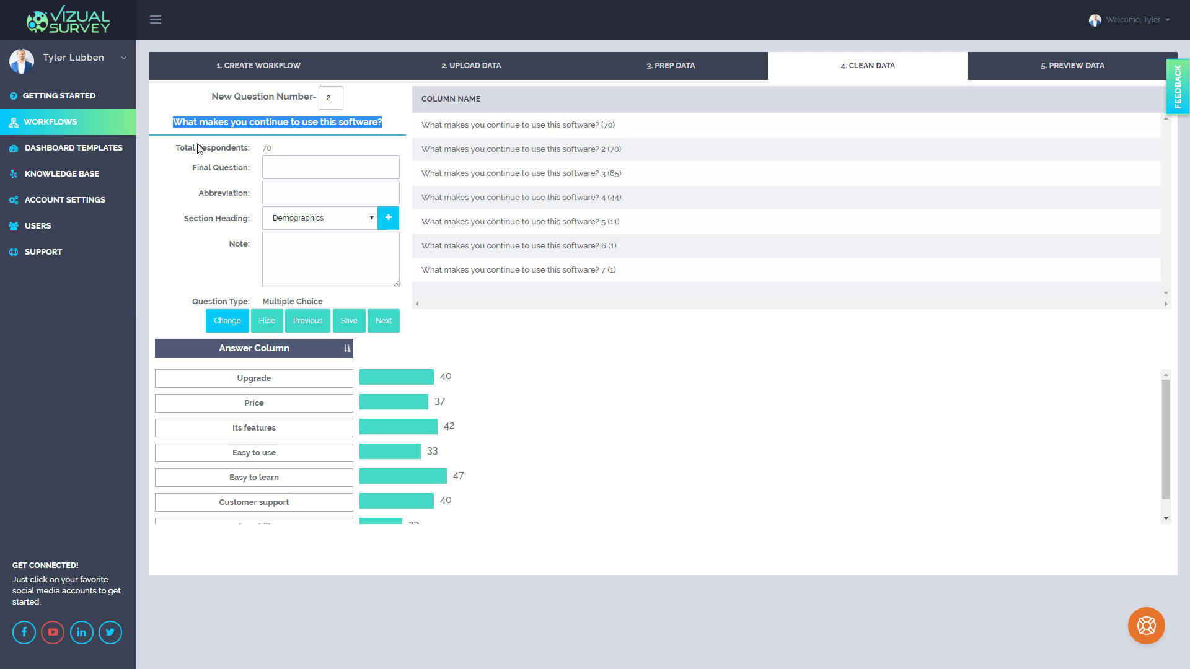
click(287, 168)
text(What makes you continue to use this software?)
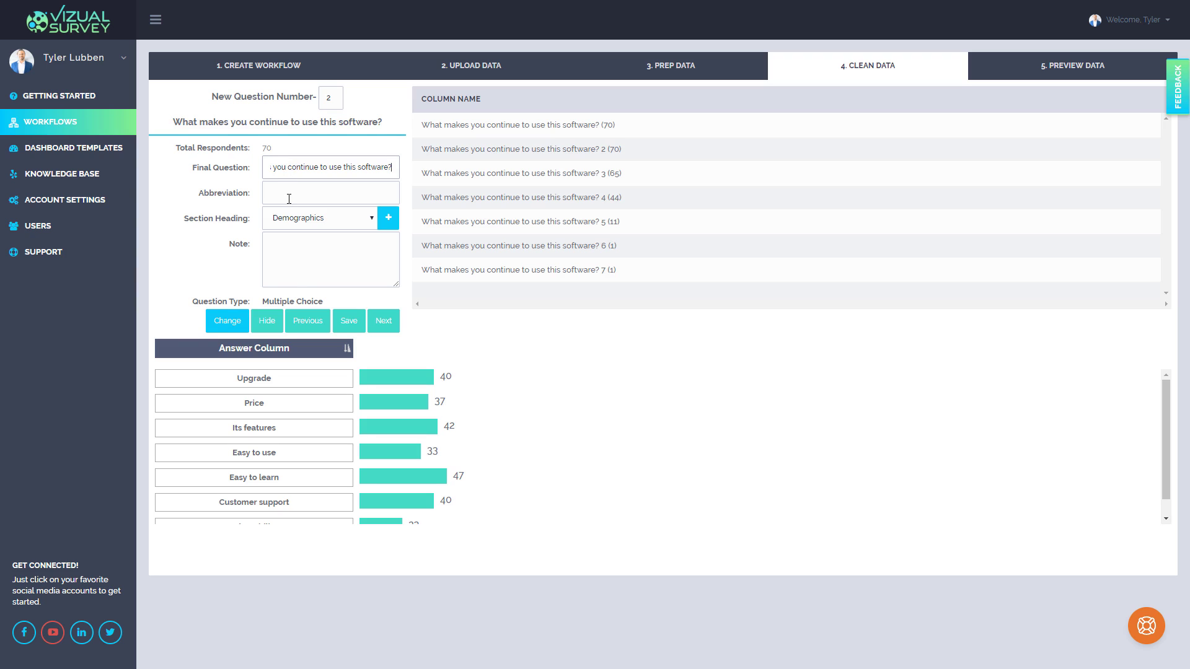
click(289, 198)
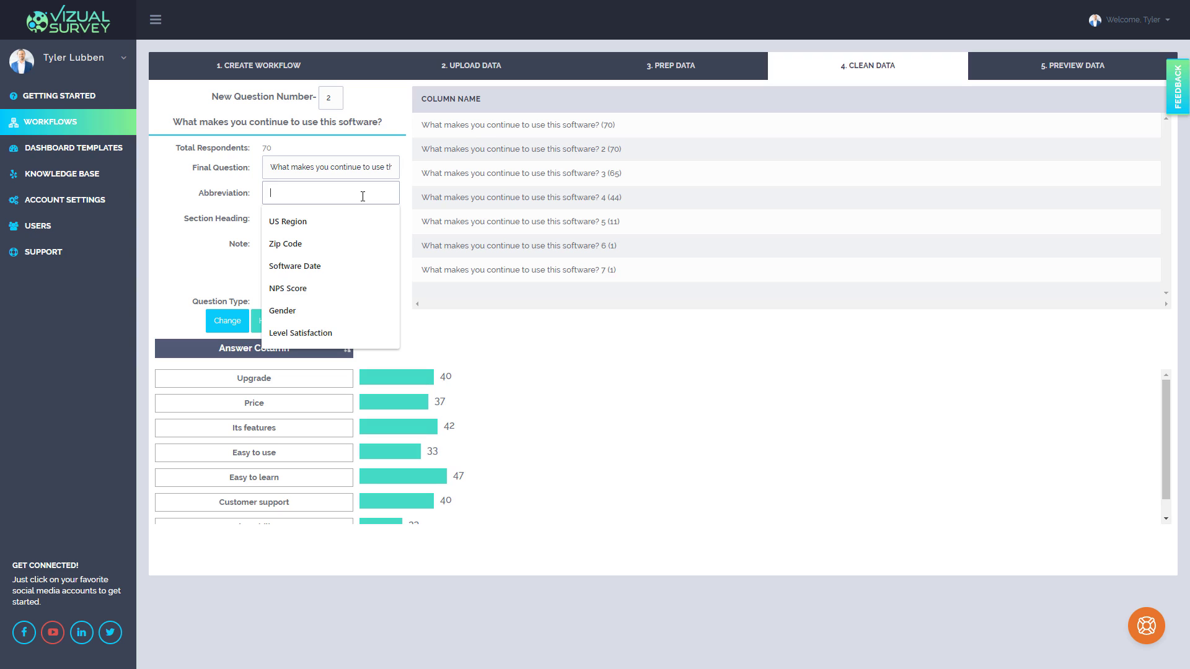
text(Multiple Choice)
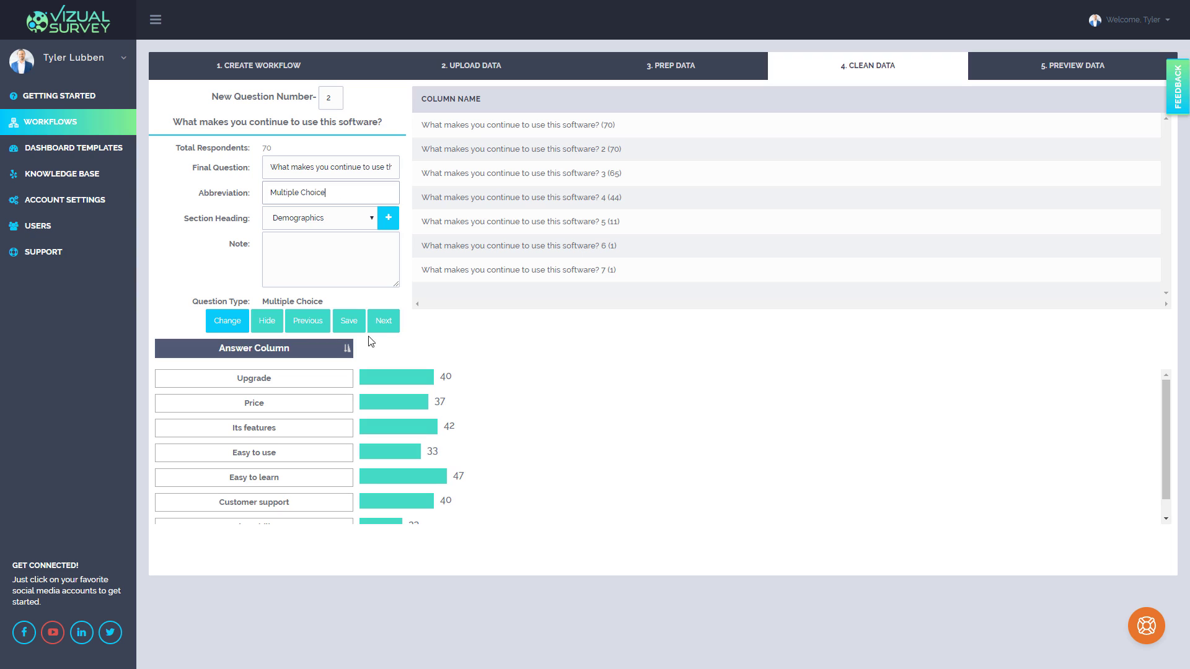
click(383, 326)
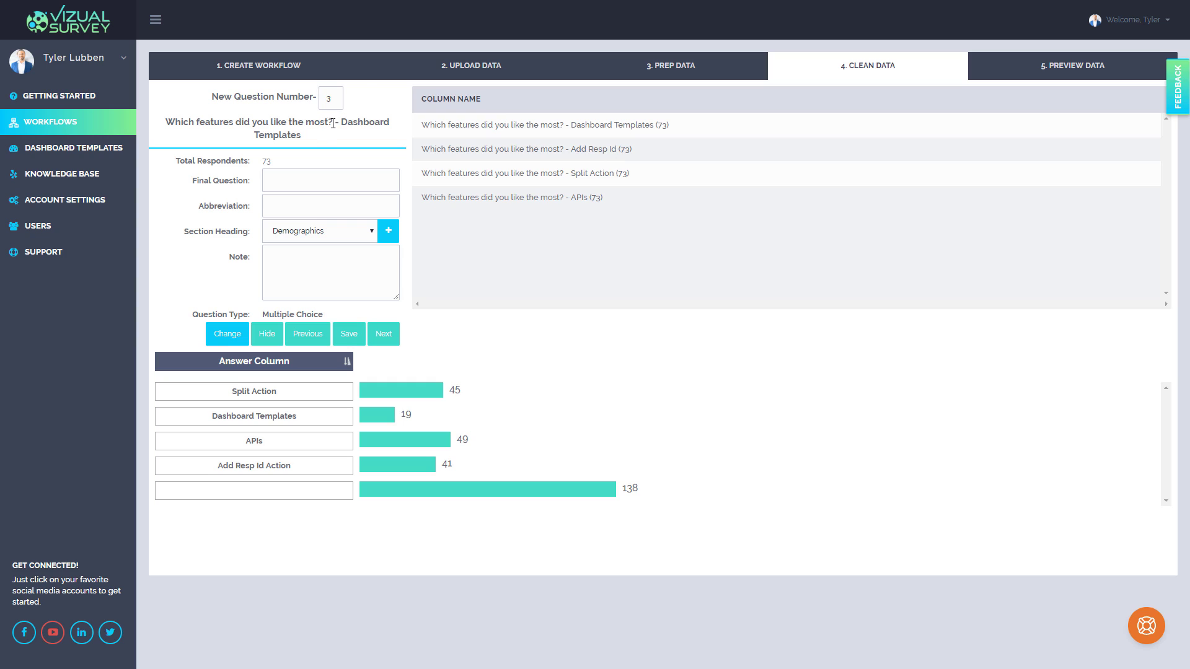
Step: Set question 3's final question to "Which features did you like the most?" with abbreviation "Multiple Choice2", and advance to the next question
drag(331, 120, 165, 124)
key(ctrl+c)
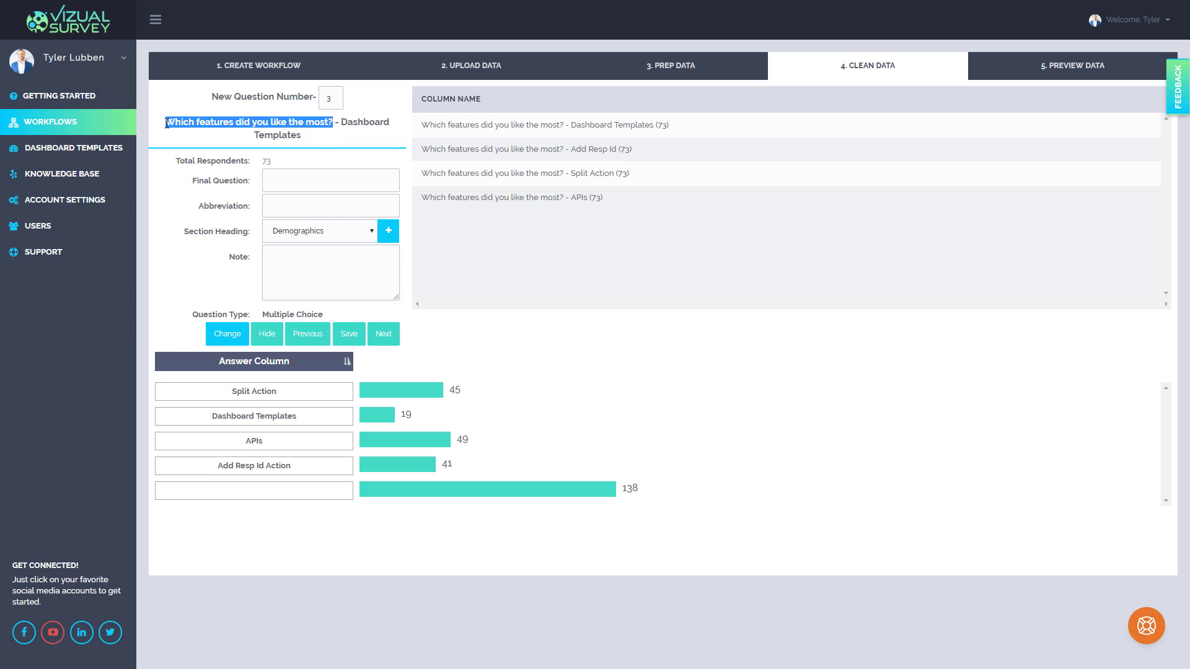
click(288, 173)
key(ctrl+v)
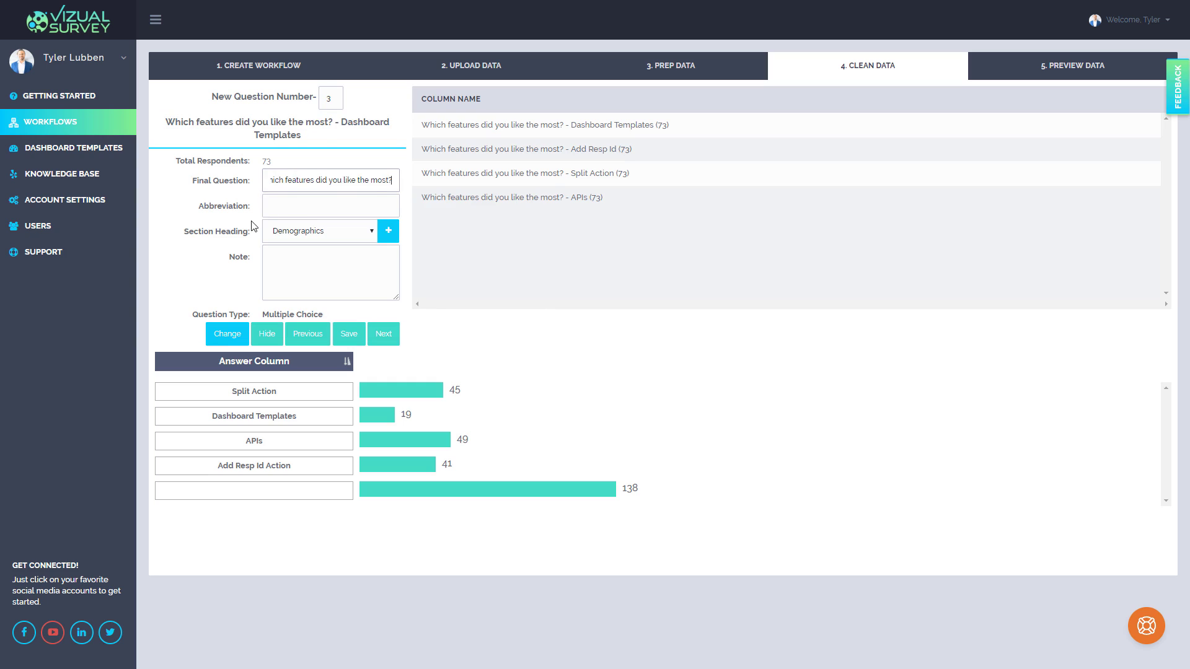
click(292, 204)
text(Mu)
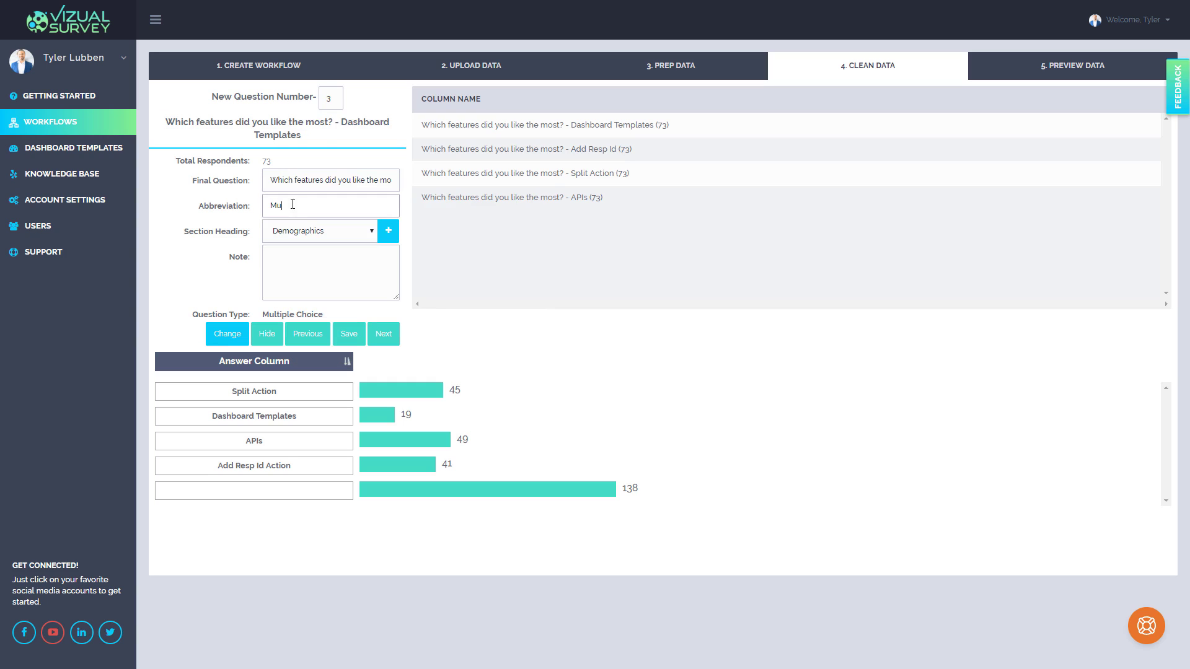
text(ltiple Choice)
text(2)
click(384, 334)
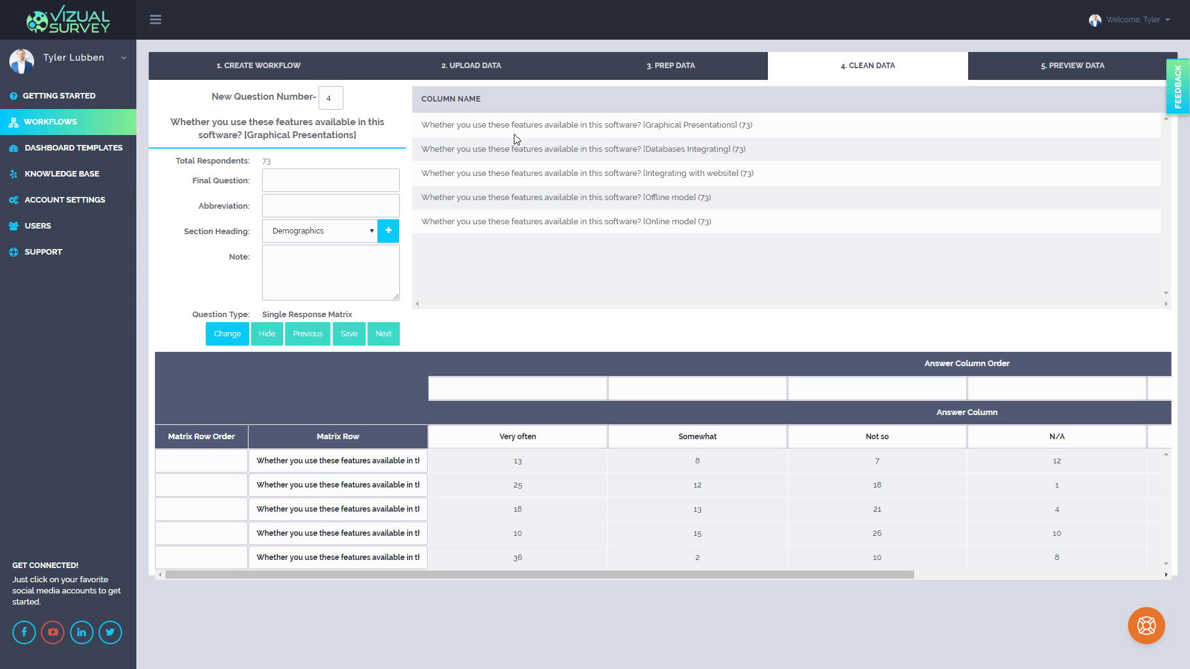
drag(645, 126, 427, 136)
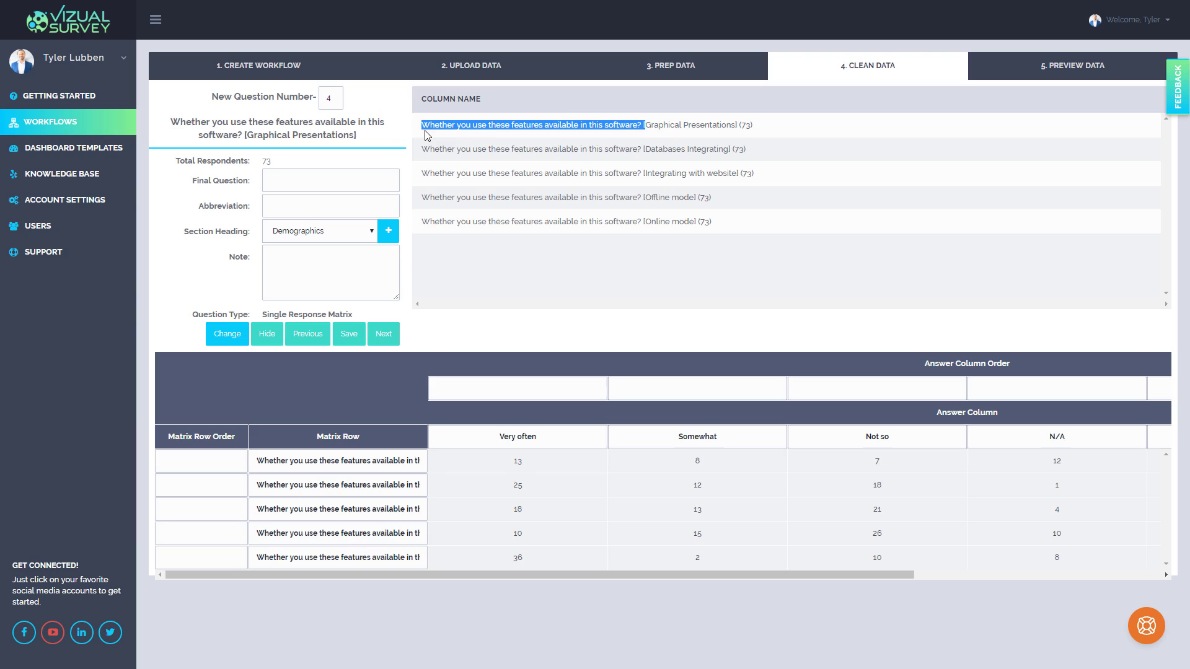
click(646, 126)
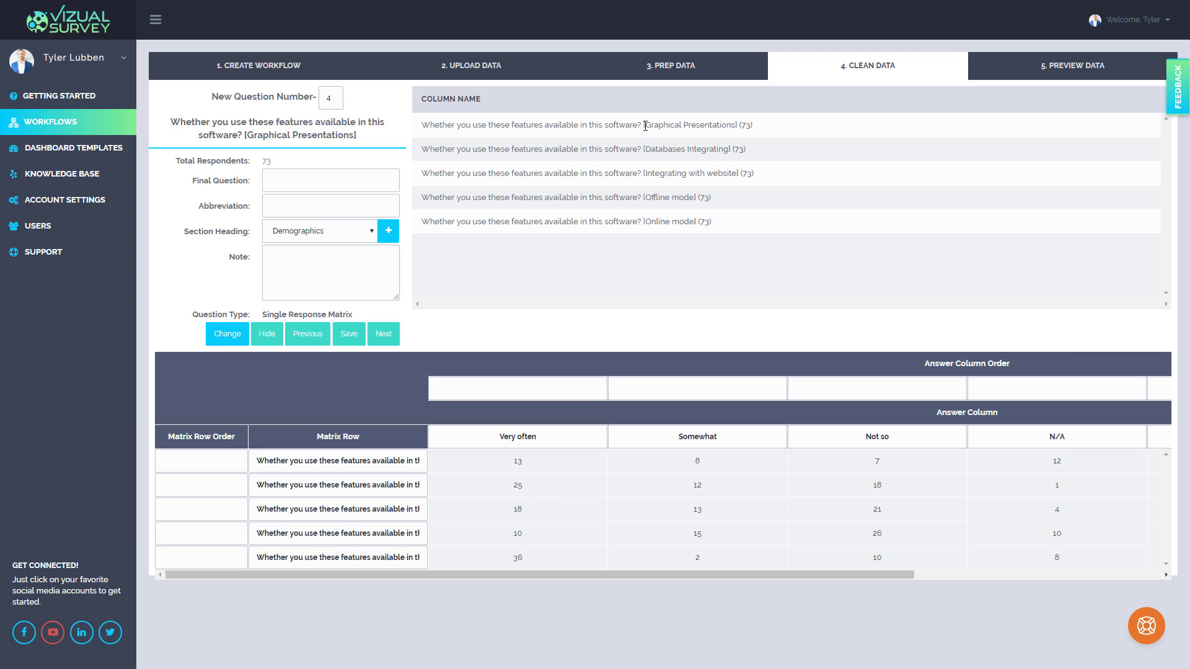
drag(645, 126, 740, 123)
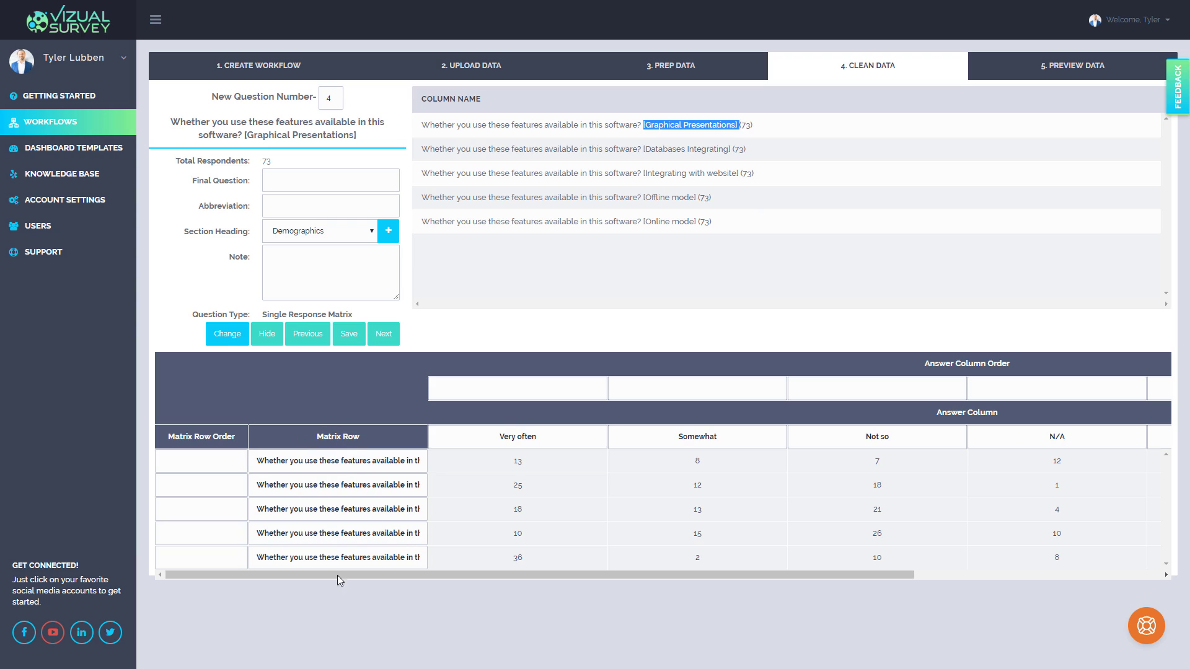
Step: Shorten the first two matrix row labels to "Graphical Presentations" and "Databases Integrating" by removing the question text and brackets
drag(348, 453, 127, 474)
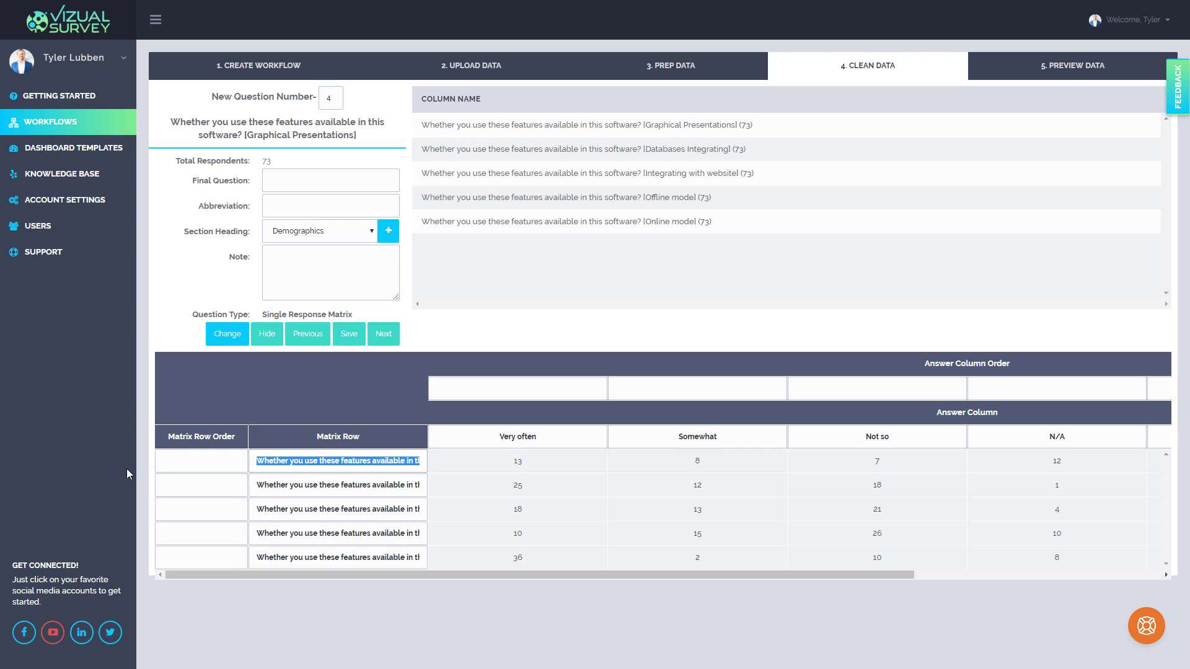
key(BackSpace)
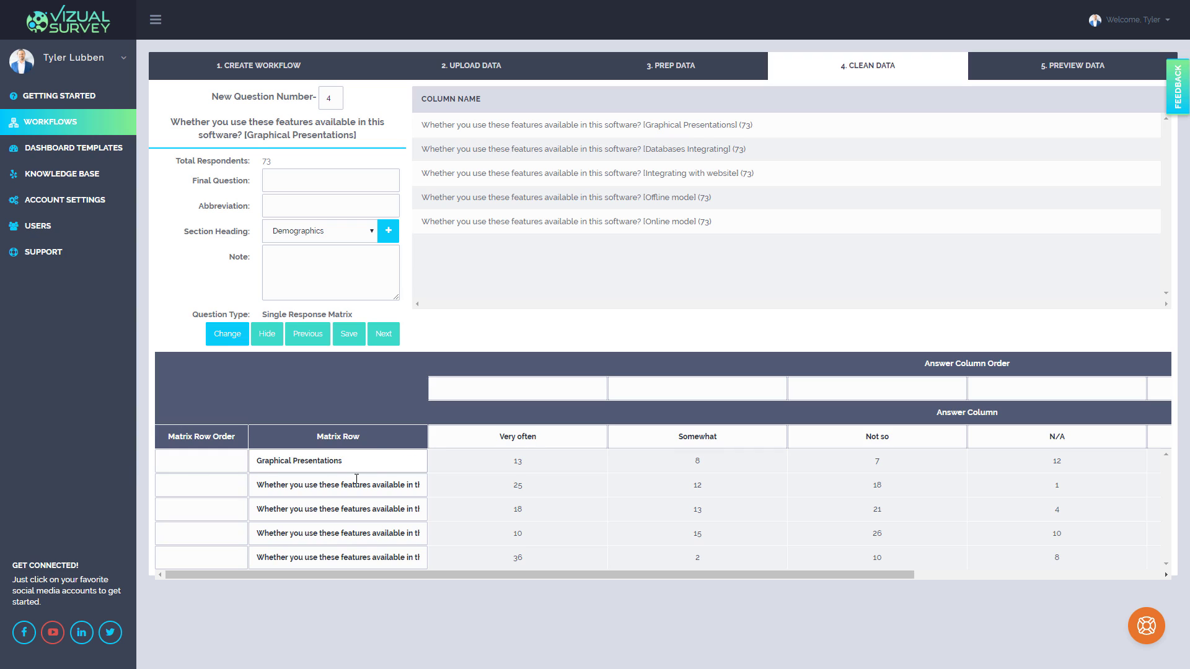
drag(311, 486, 426, 485)
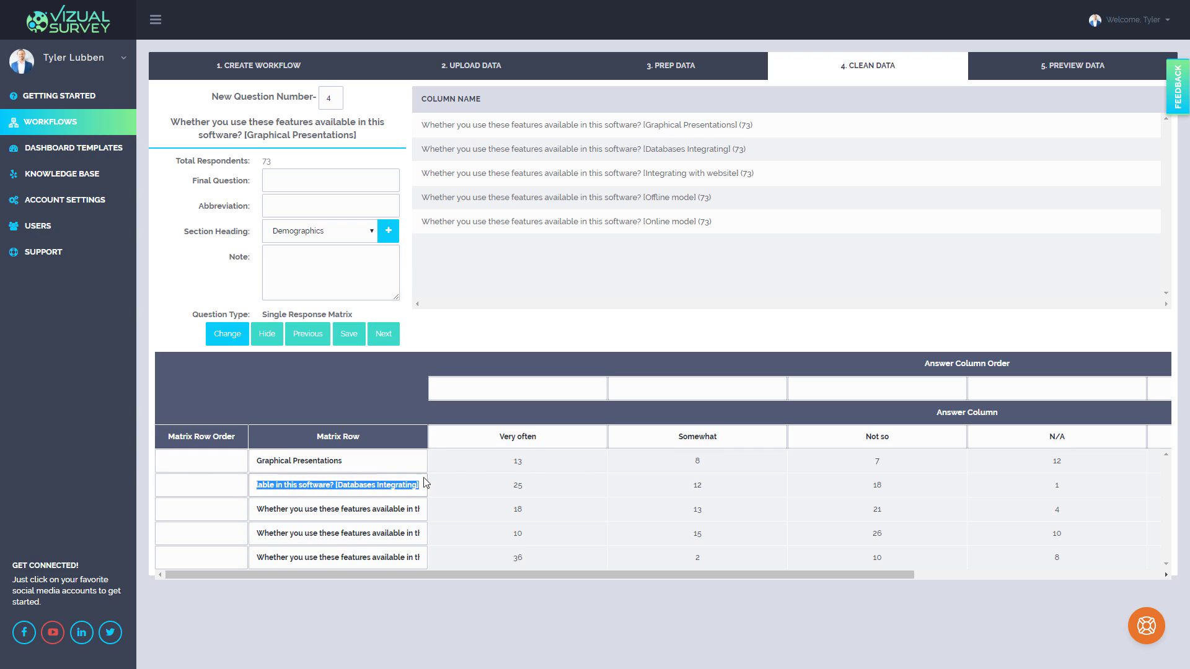
click(340, 485)
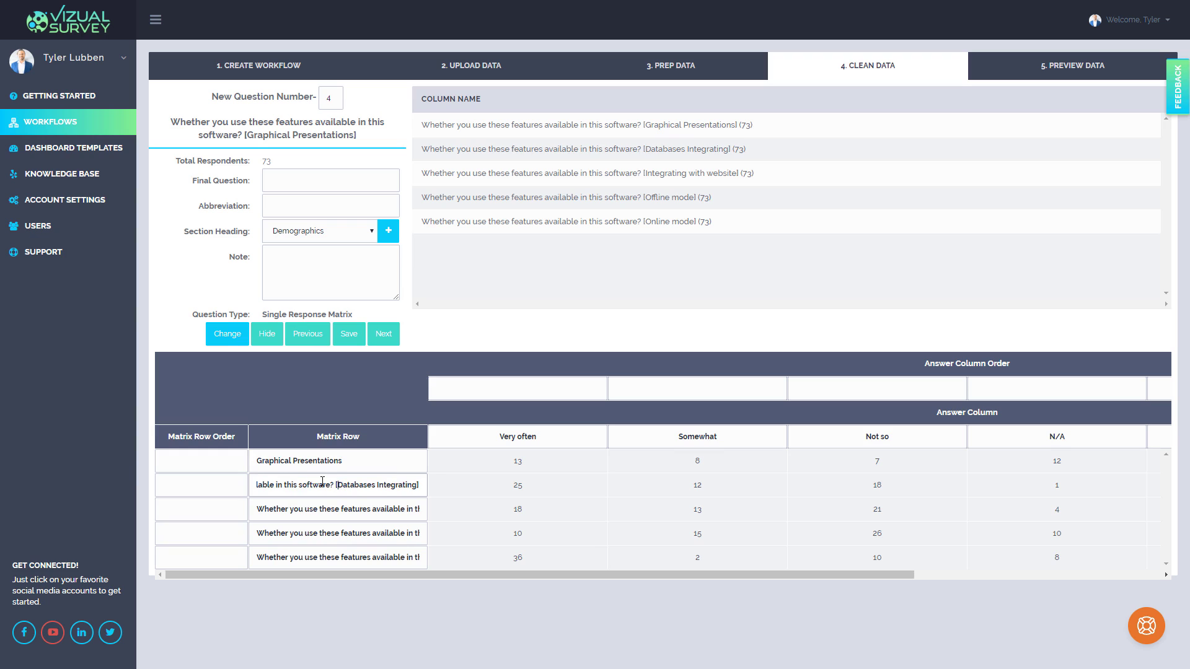
key(shift+Home)
key(BackSpace)
click(347, 491)
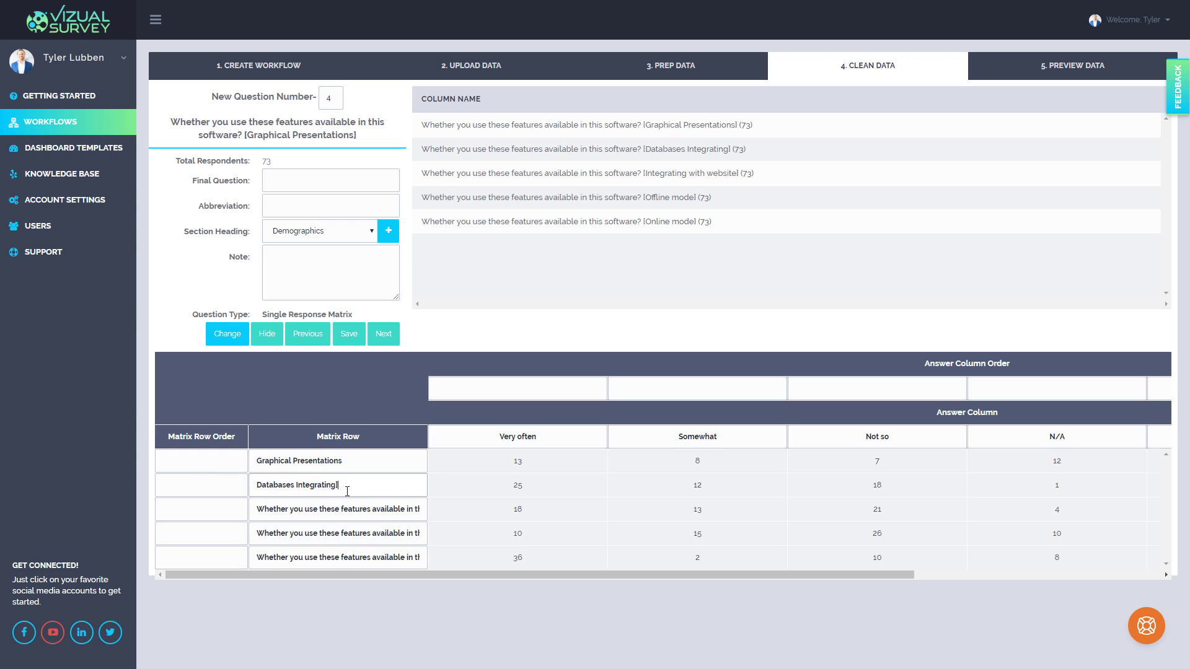
Step: Shorten the third matrix row label to "Integrating with website" by removing the question text and brackets
triple_click(329, 511)
click(331, 509)
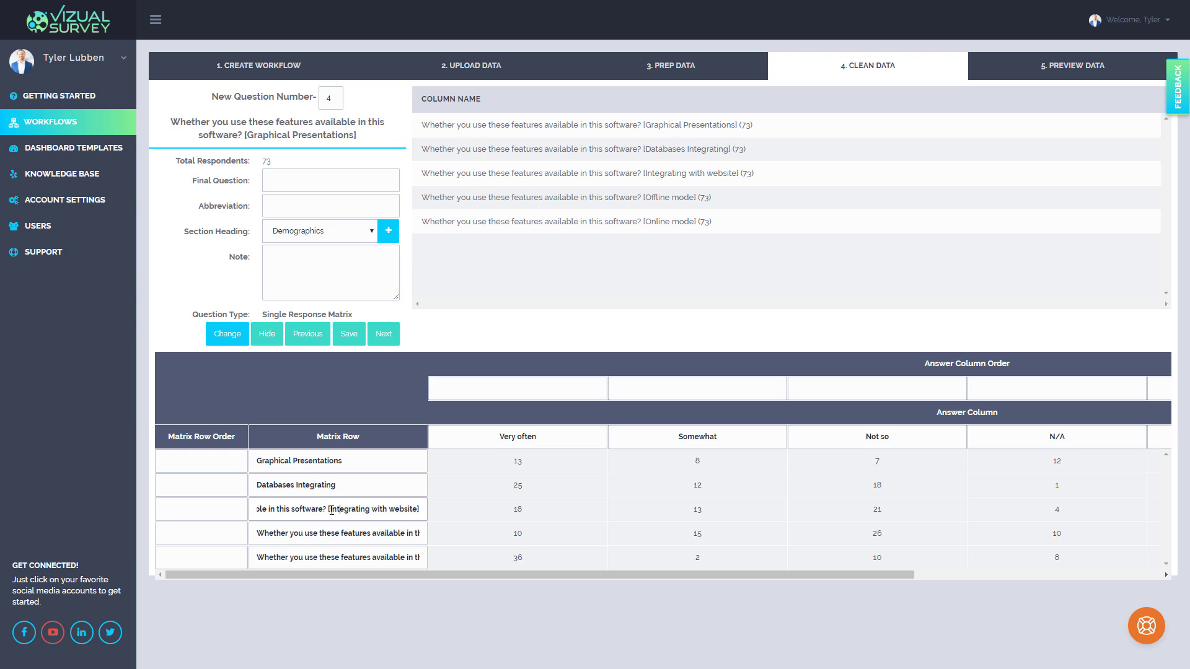
key(shift+Home)
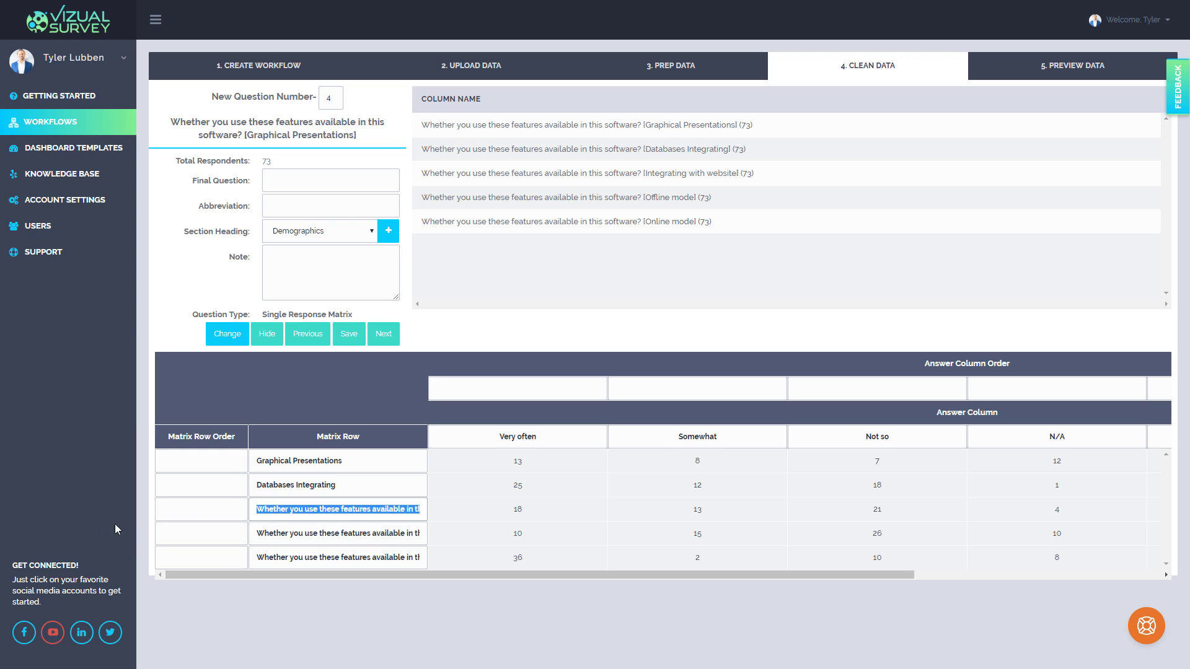
key(BackSpace)
key(BackSpace)
Step: Shorten the fourth matrix row label to "Offline mode" by removing the question text and brackets
key(Tab)
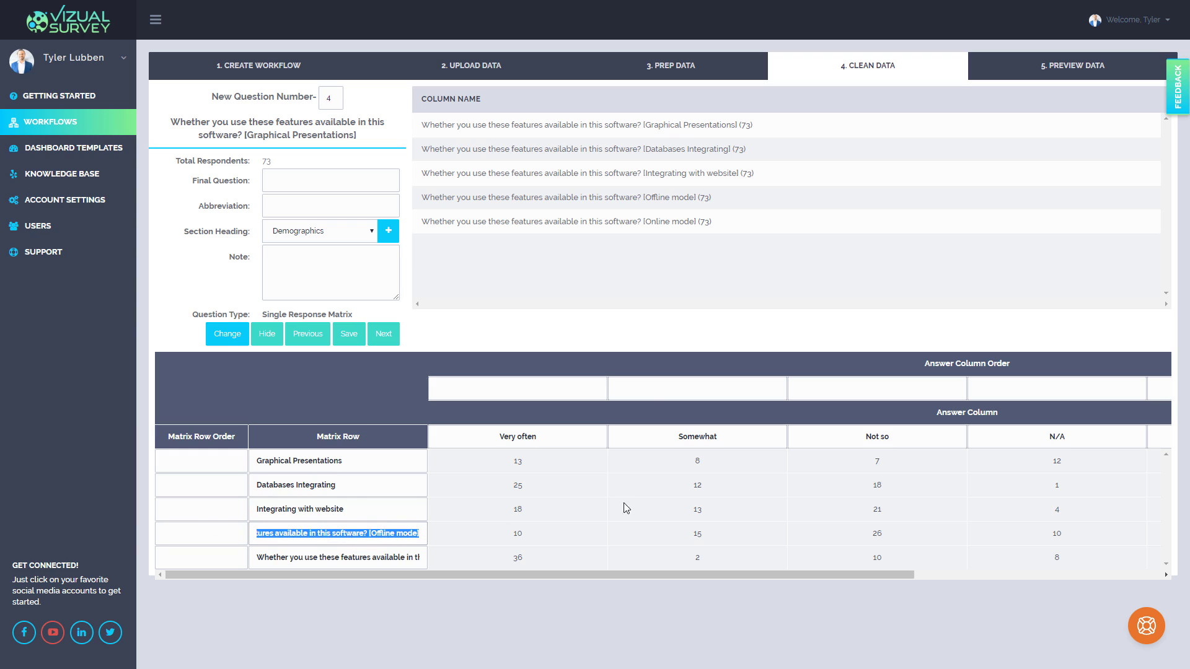
click(350, 534)
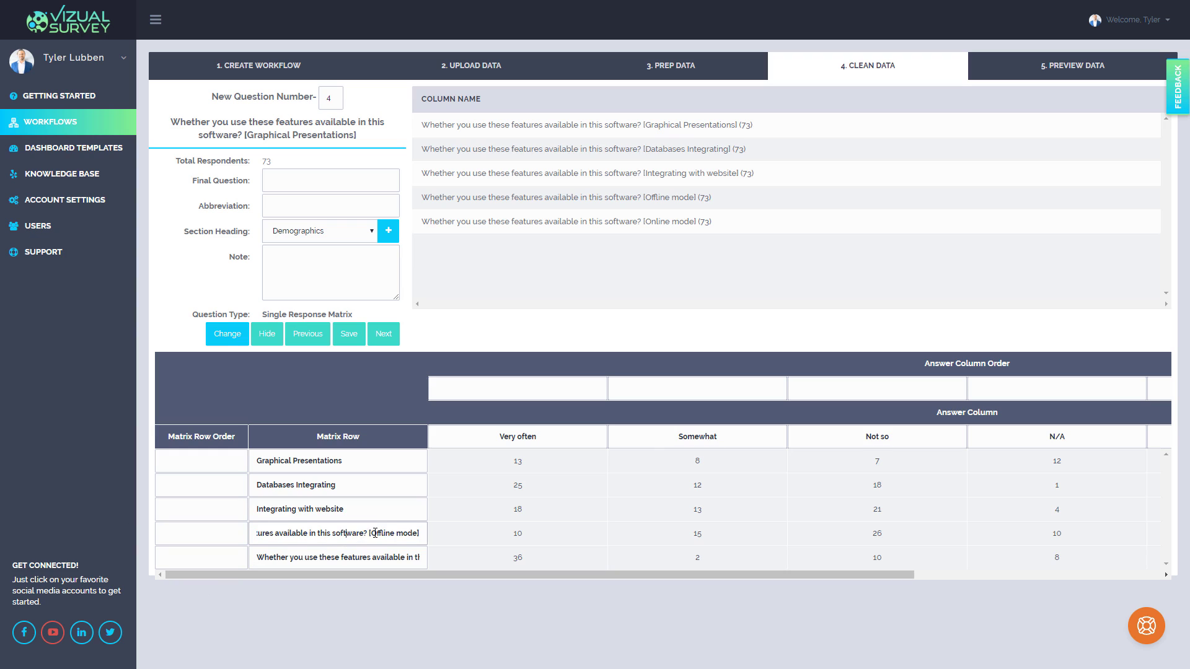
key(shift+Home)
key(BackSpace)
key(End)
key(BackSpace)
key(Tab)
Step: Shorten the fifth matrix row label to "Online mode" by removing the question text and brackets
click(372, 557)
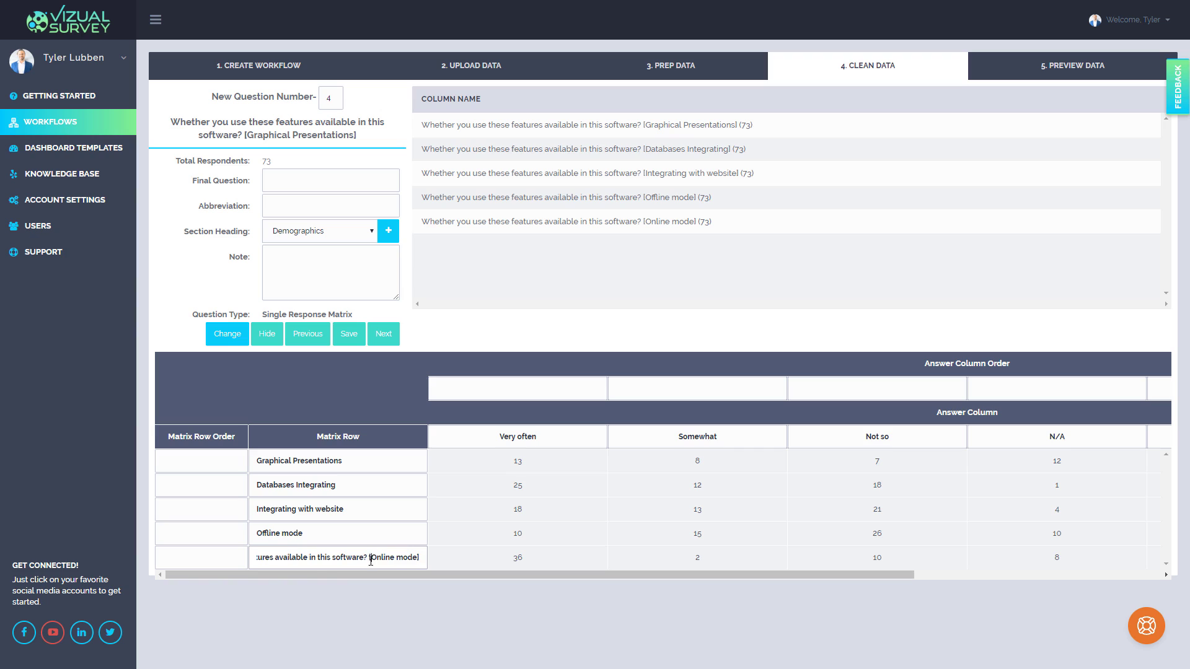
key(shift+Home)
key(BackSpace)
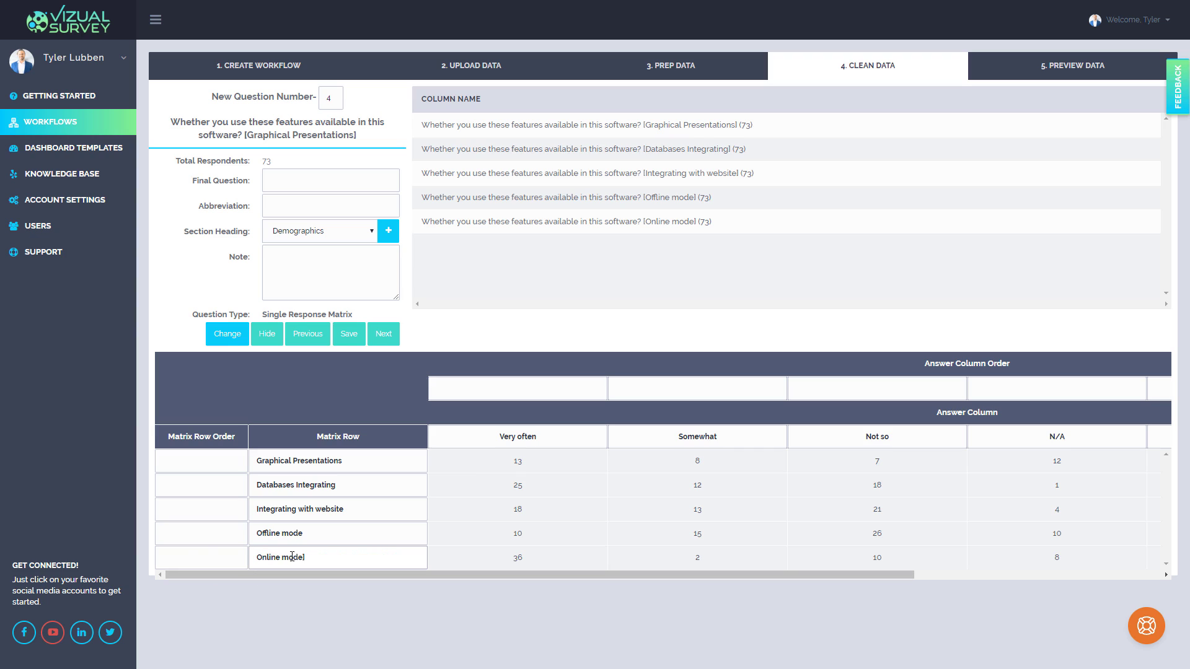
key(BackSpace)
Step: Set the matrix row order: Integrating with website 1, Offline mode 2, Online mode 3, Databases Integrating 4, Graphical Presentations 5
click(225, 515)
text(1)
click(224, 531)
text(2)
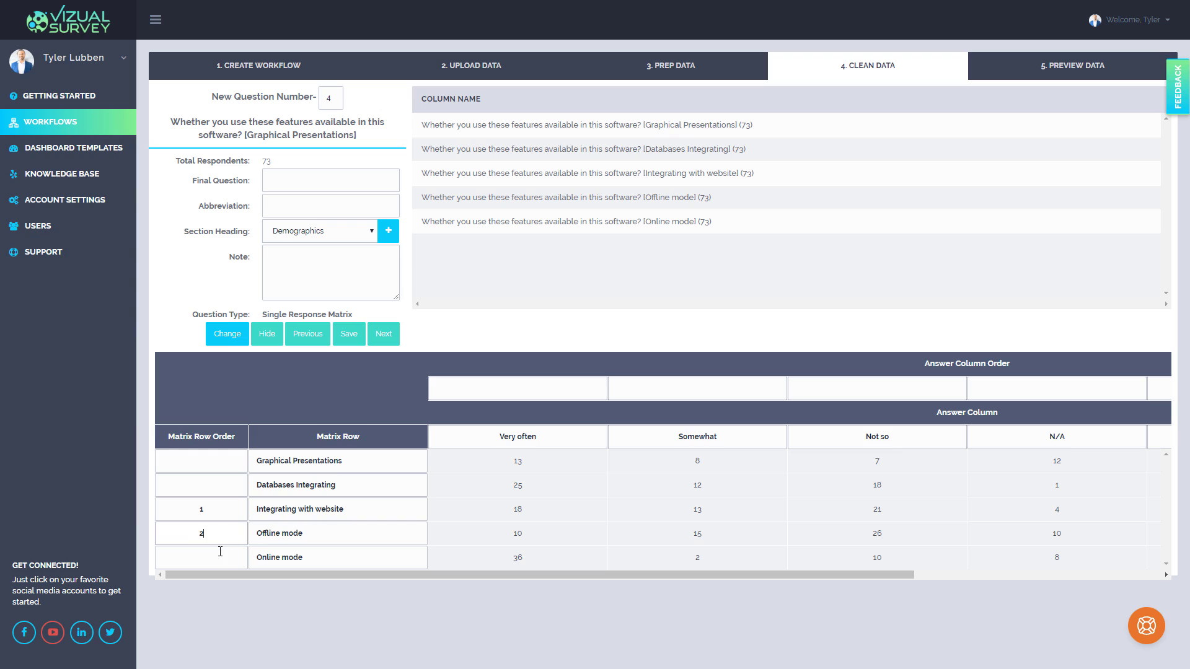
click(220, 552)
text(3)
click(220, 490)
text(4)
click(219, 464)
text(5)
Step: Set the answer column order: Extremely 1, Very often 2, Somewhat 3, Not so 4 and N/A 5
drag(671, 574, 782, 576)
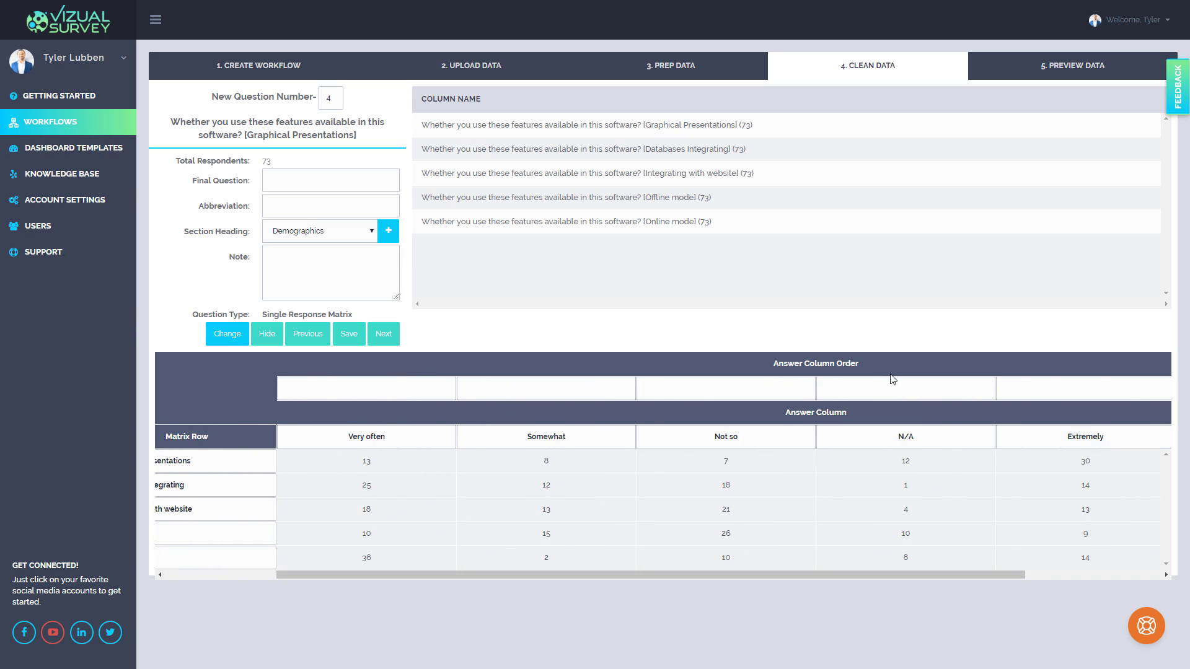
click(1037, 395)
click(413, 395)
text(2)
click(524, 392)
text(3)
click(714, 395)
text(4)
click(823, 393)
text(5)
double_click(905, 558)
drag(953, 575, 1070, 565)
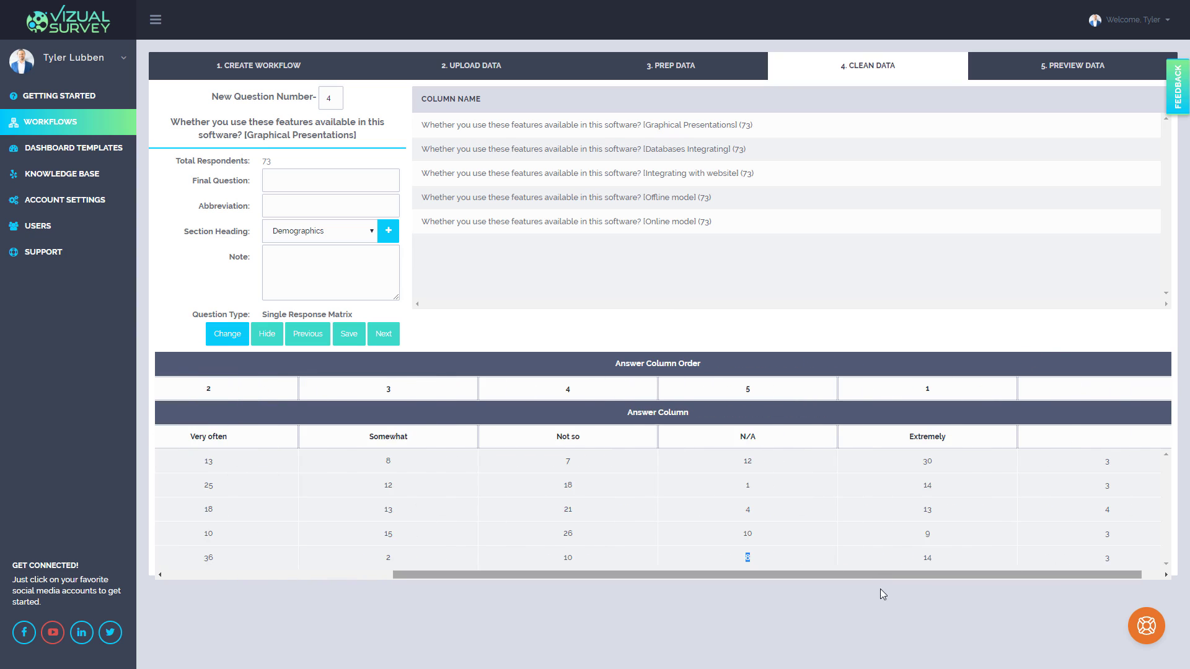
drag(888, 575, 526, 579)
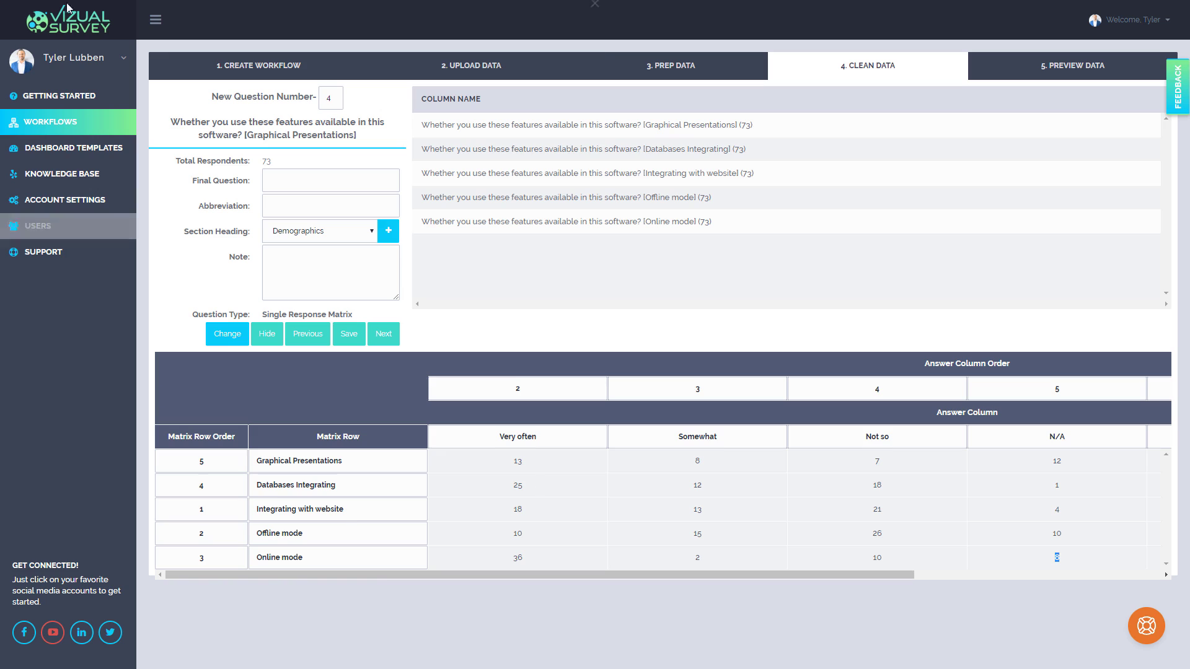
Step: Set question 4's final question to "Whether you use these features available in this software?" with abbreviation "Single Response Matrix", and advance to the next question
drag(244, 136, 184, 137)
key(ctrl+c)
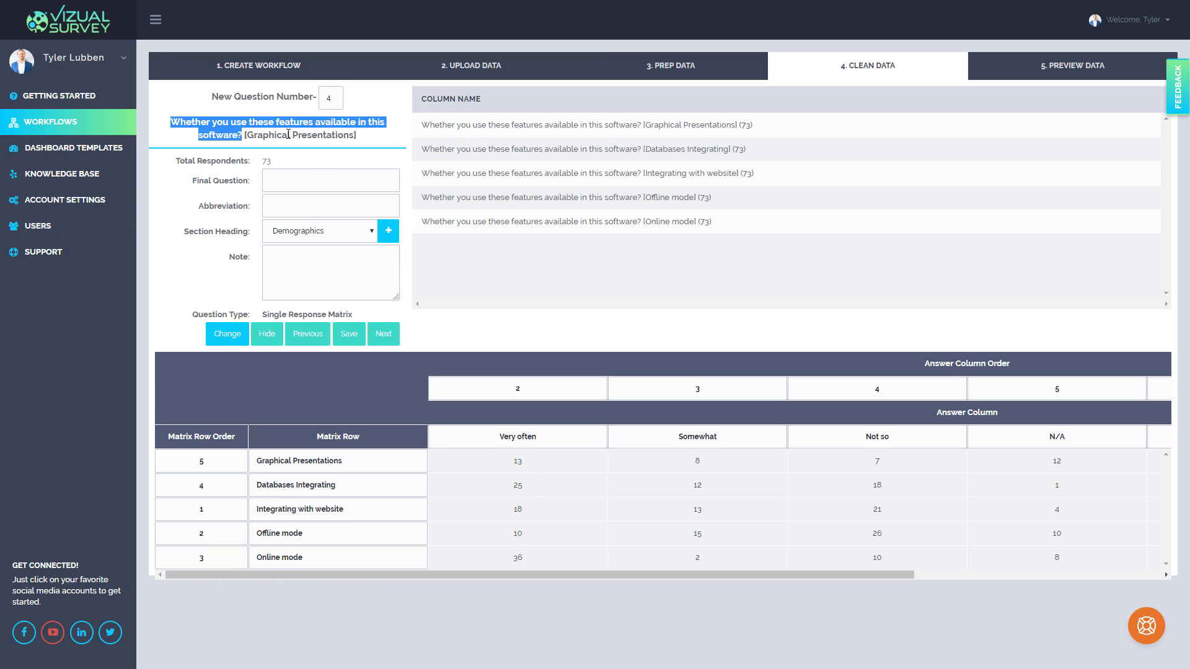
click(305, 176)
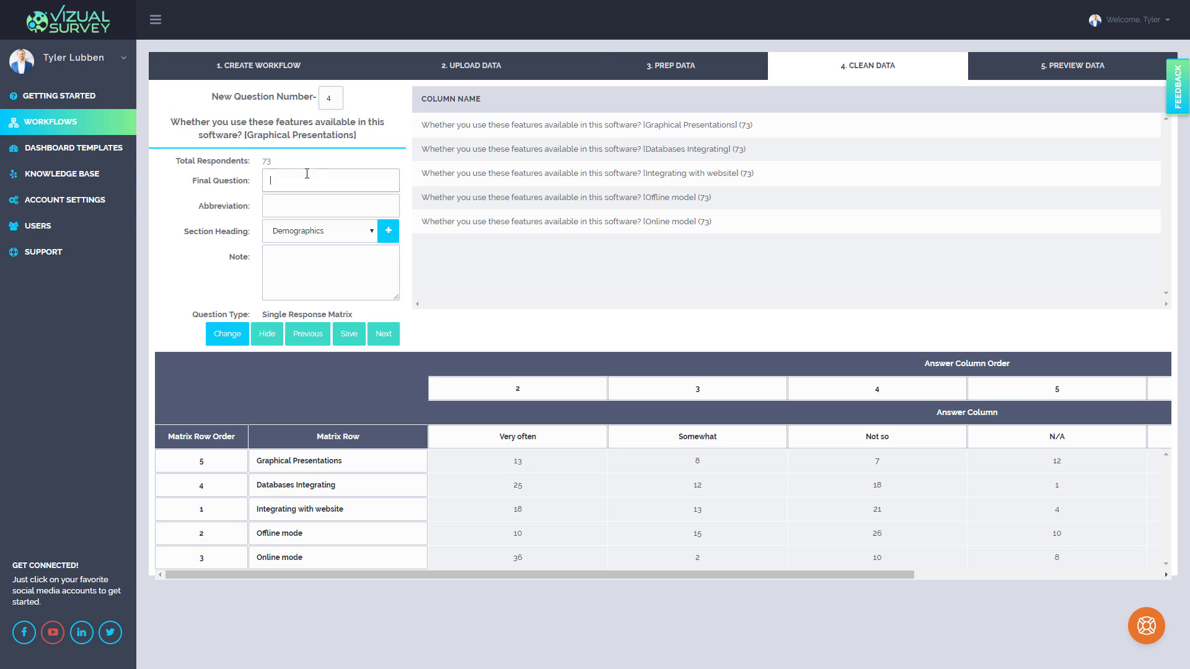
key(ctrl+v)
click(300, 210)
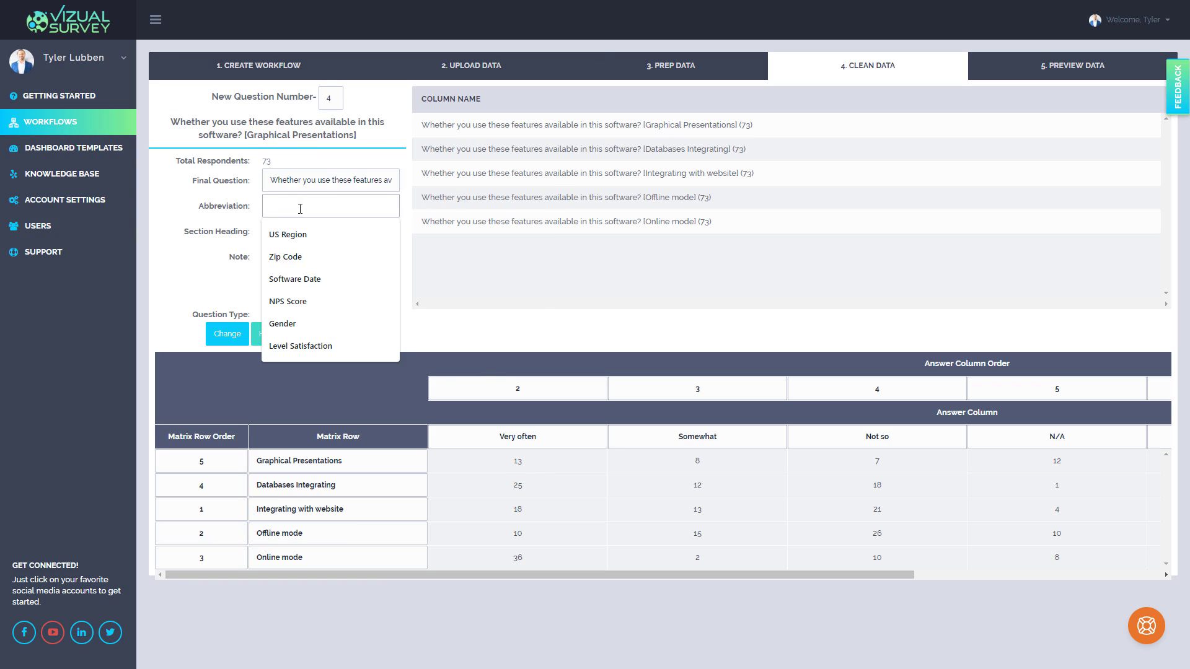
text(Single Re)
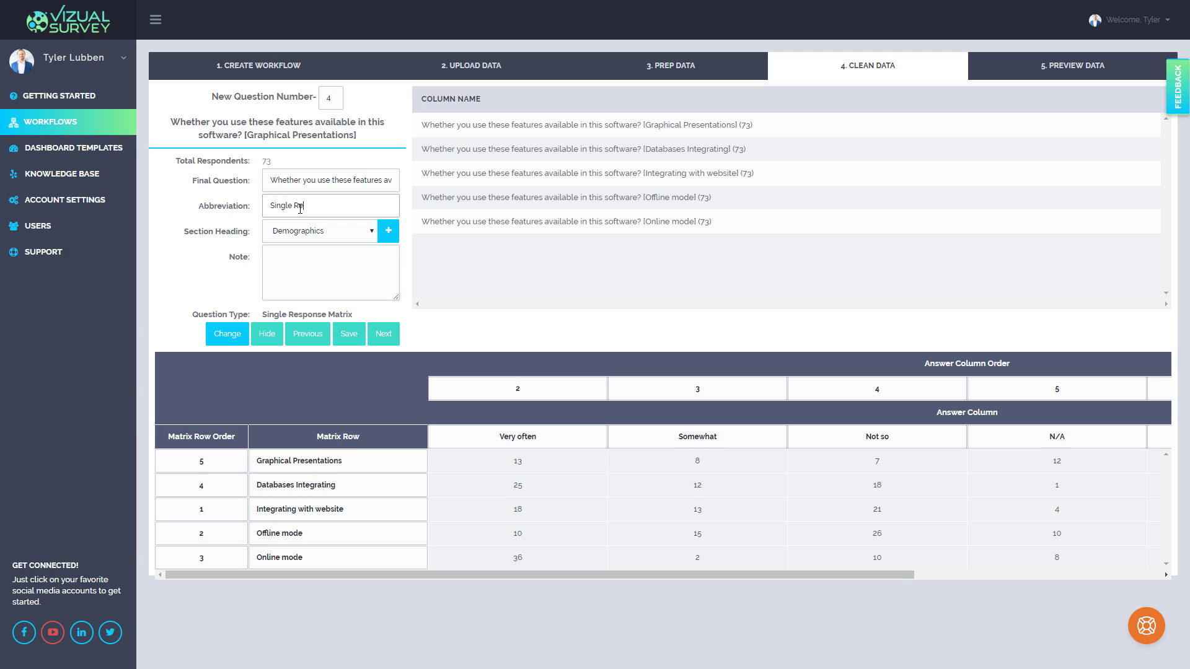
text(sponse Matrix)
click(384, 335)
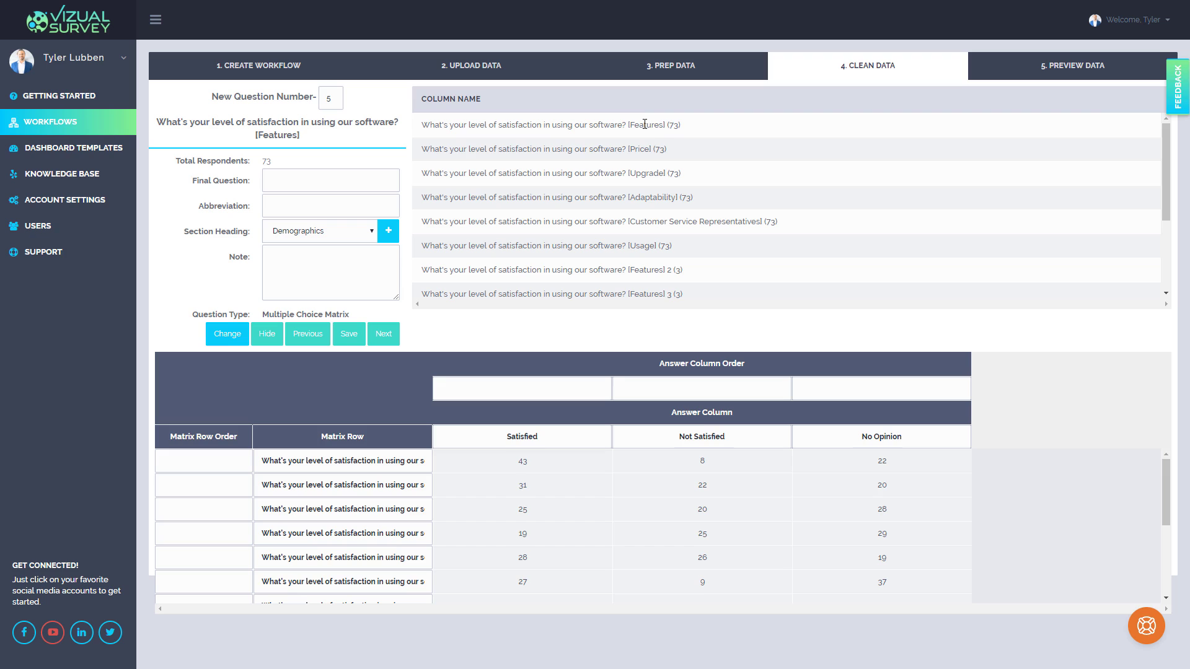
Step: Examine question 5's column names, comparing the original feature columns with their numbered repeats
drag(666, 125, 621, 122)
drag(663, 270, 626, 274)
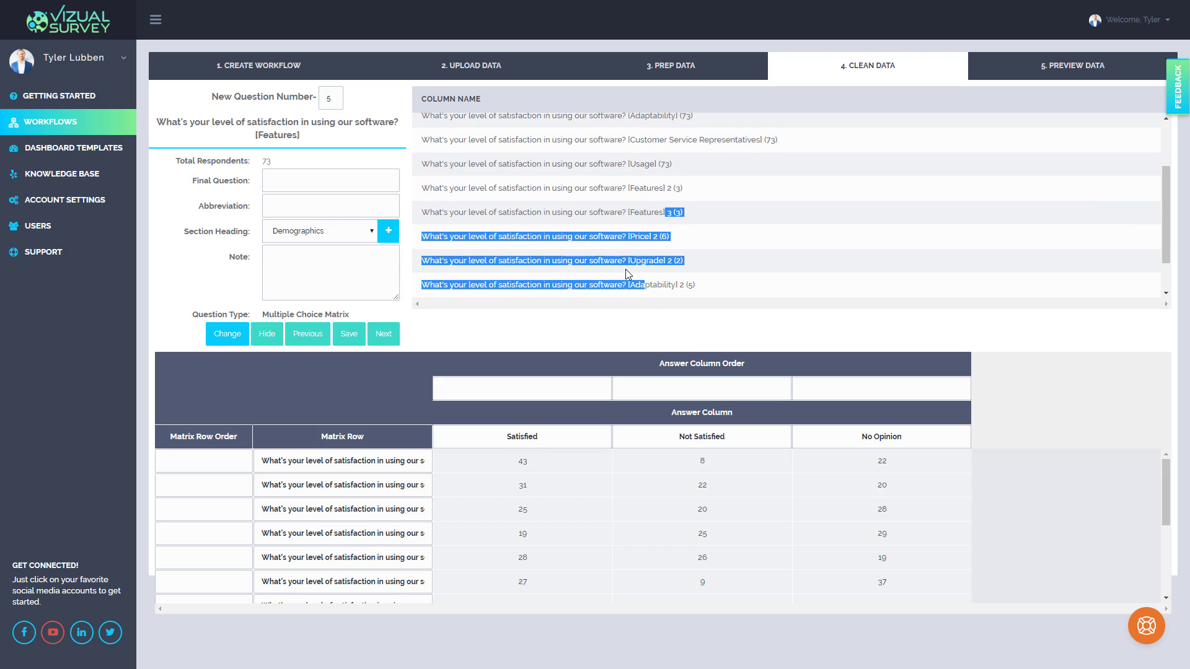
scroll(674, 250, down, 1)
click(665, 271)
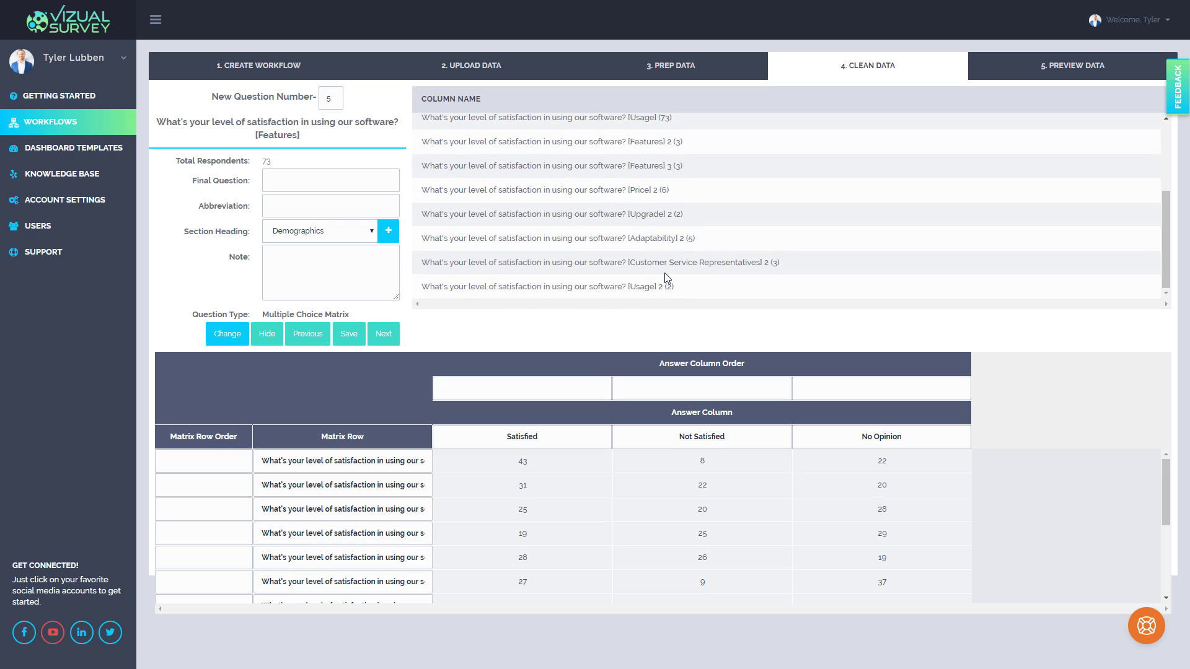
scroll(661, 248, up, 3)
scroll(650, 178, down, 2)
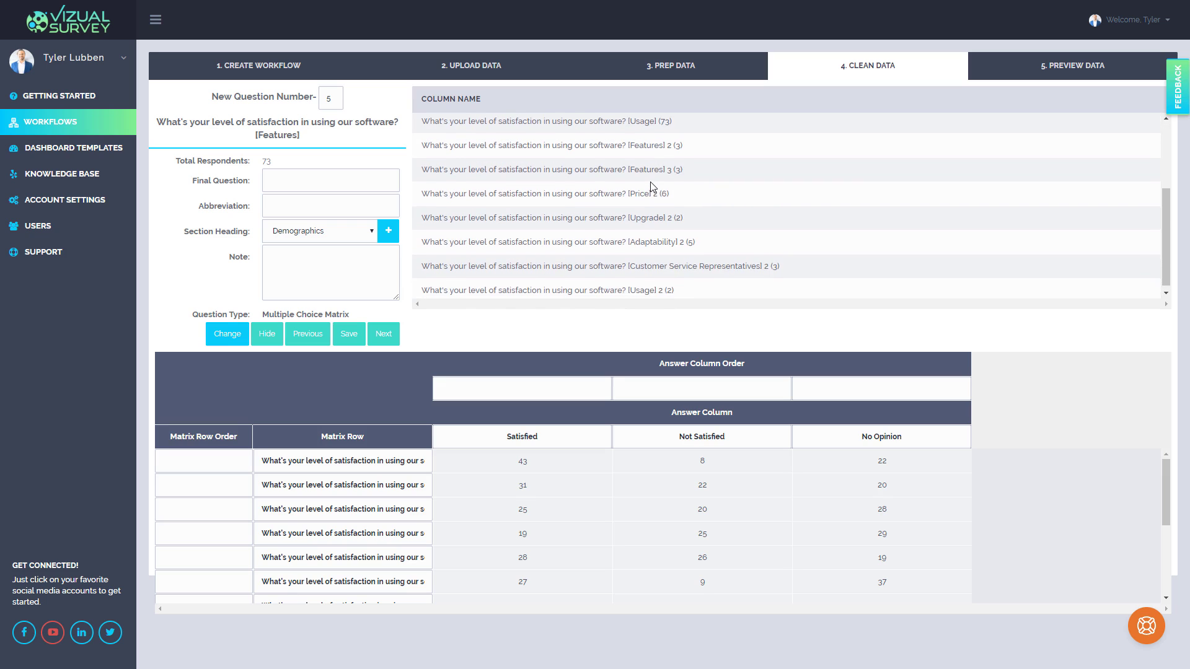
scroll(652, 161, up, 2)
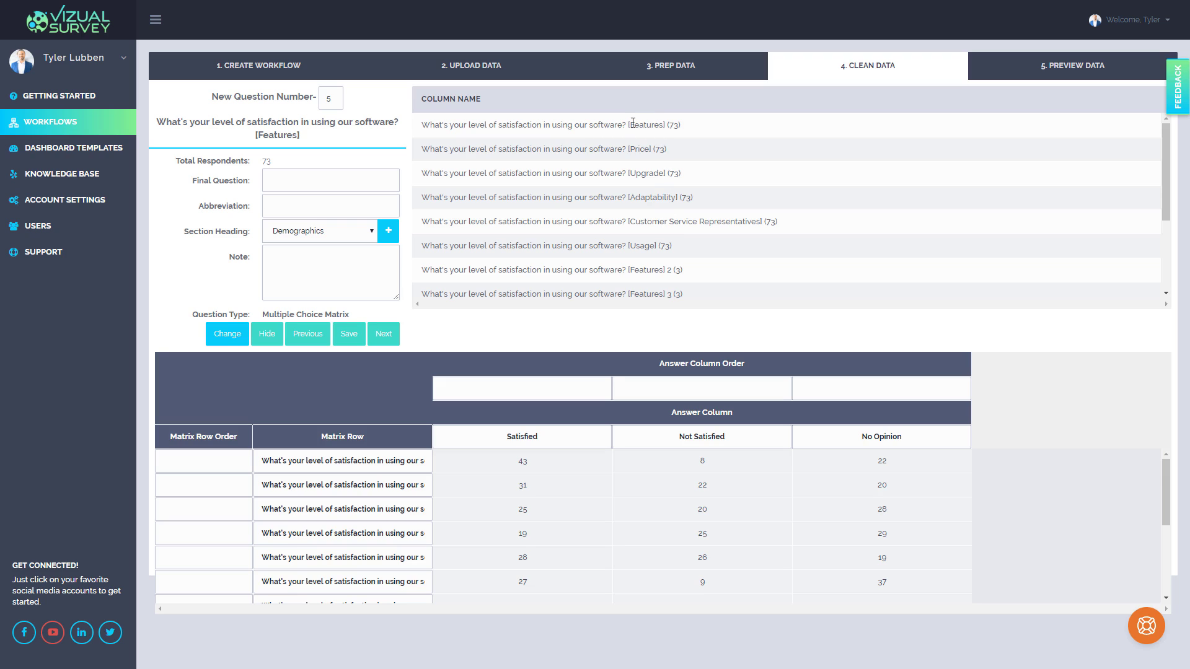
scroll(626, 265, down, 2)
scroll(626, 266, up, 2)
Step: Shorten question 5's first two matrix row labels to "Features" and "Price" by removing the question text and brackets
drag(367, 471, 411, 482)
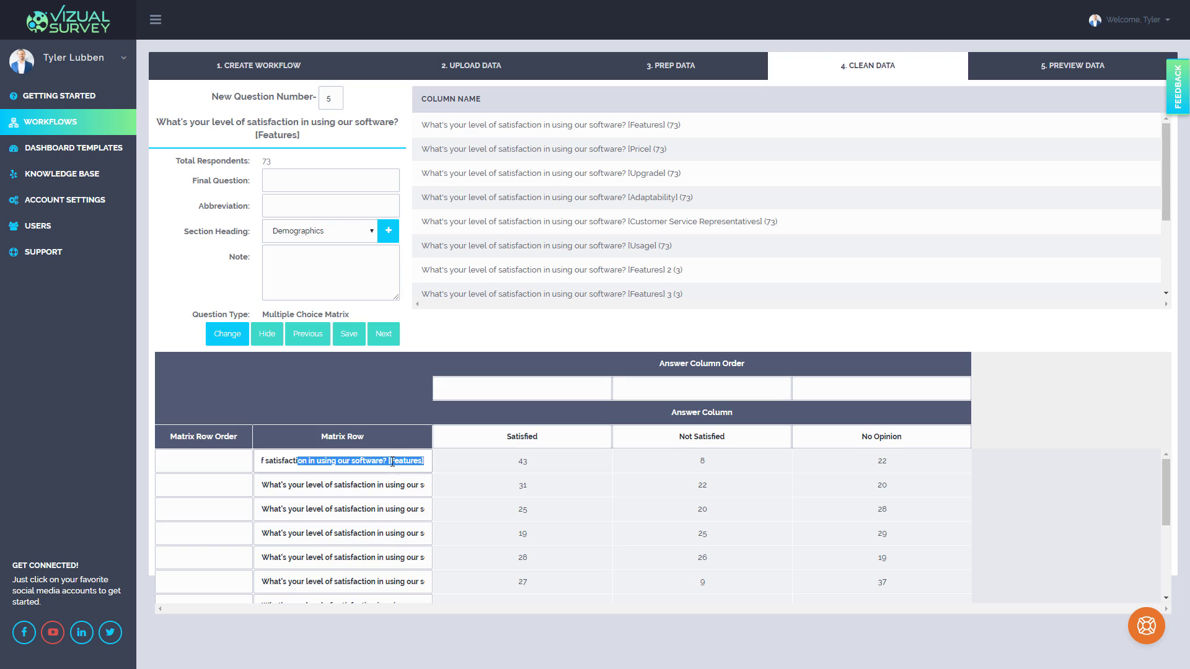
click(394, 461)
key(shift+Home)
key(BackSpace)
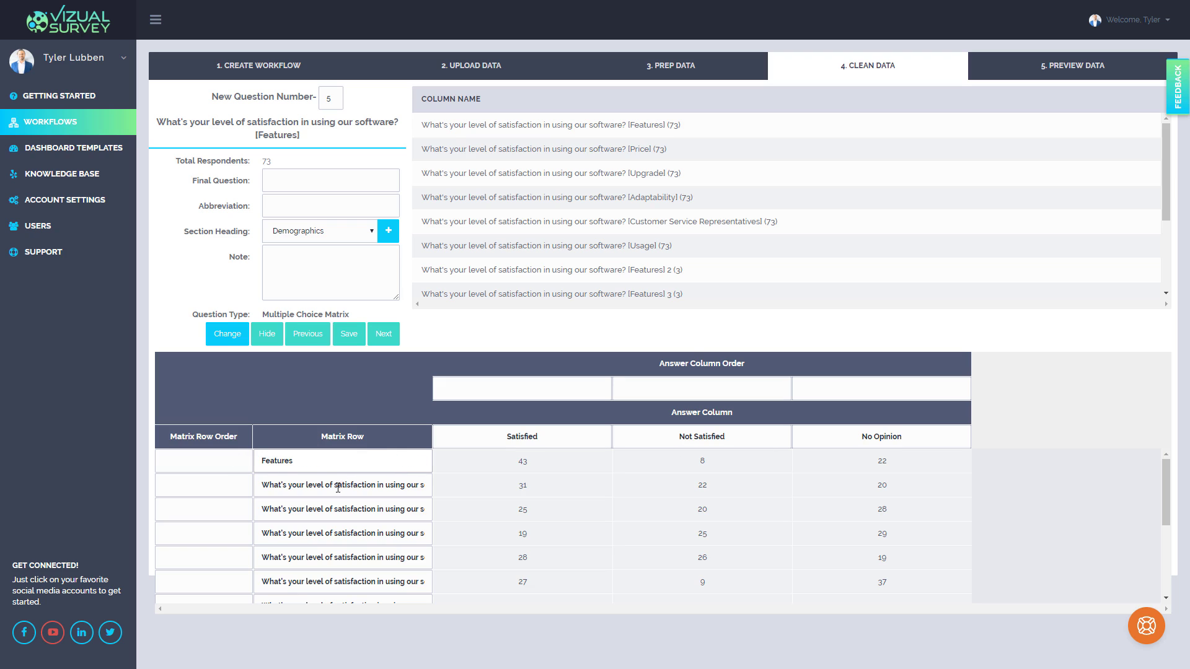
drag(338, 488, 662, 487)
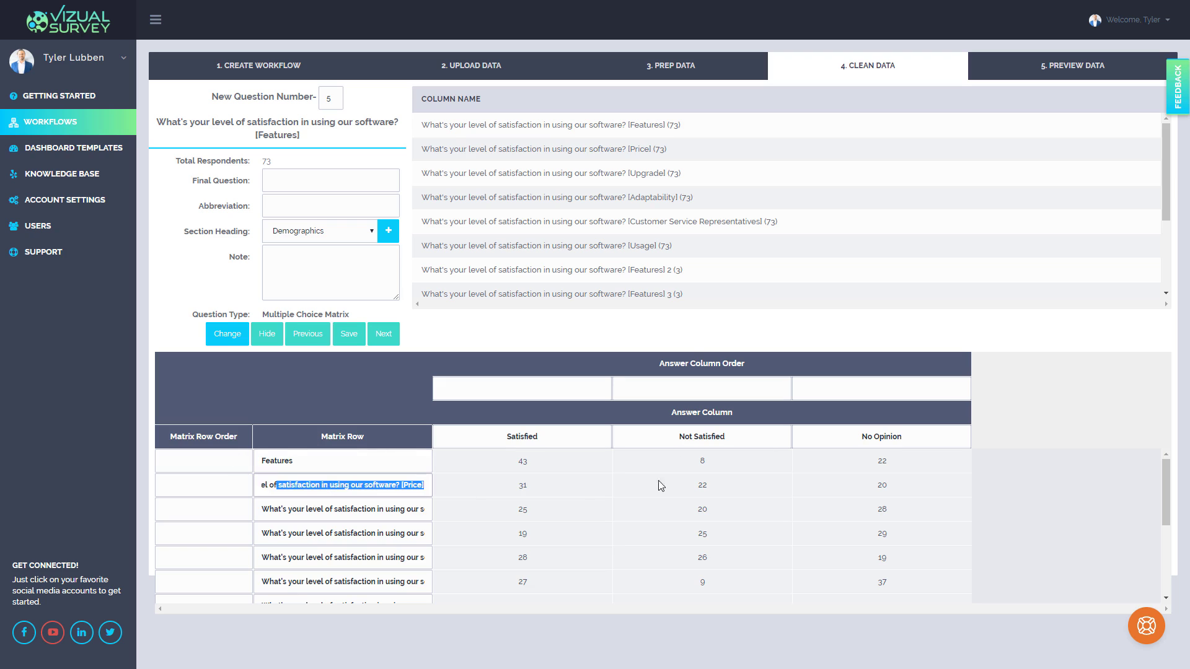
click(405, 484)
key(shift+Home)
key(BackSpace)
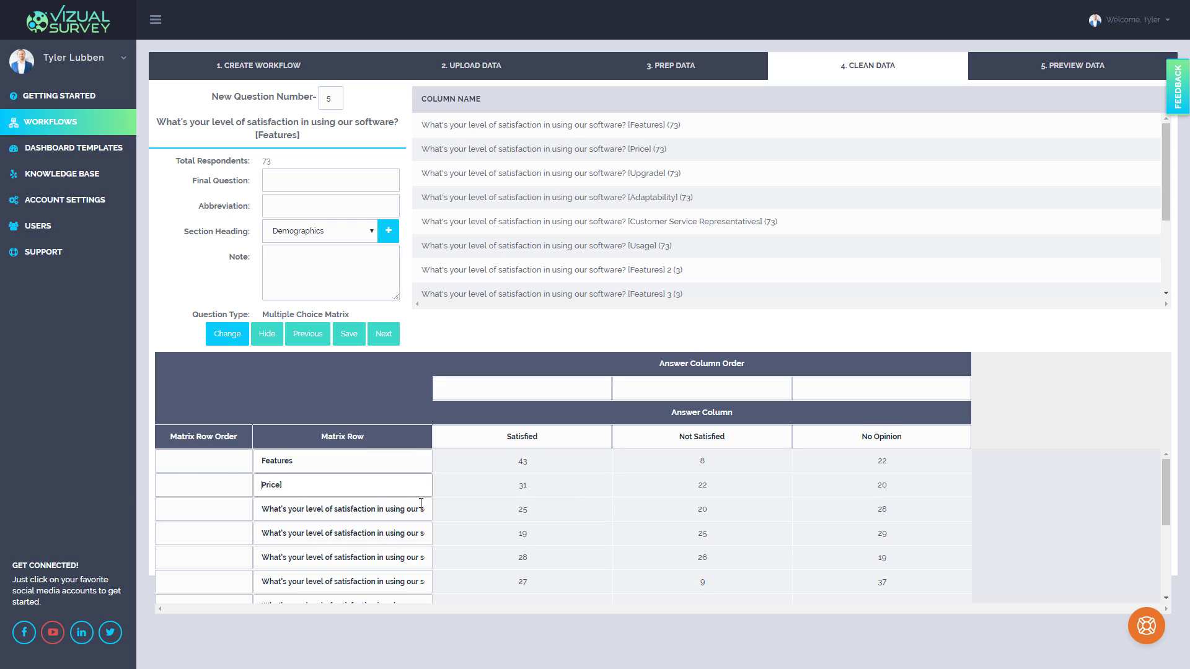
Step: Shorten the third matrix row label to "Upgrade" by removing the question text and brackets
drag(364, 514, 664, 521)
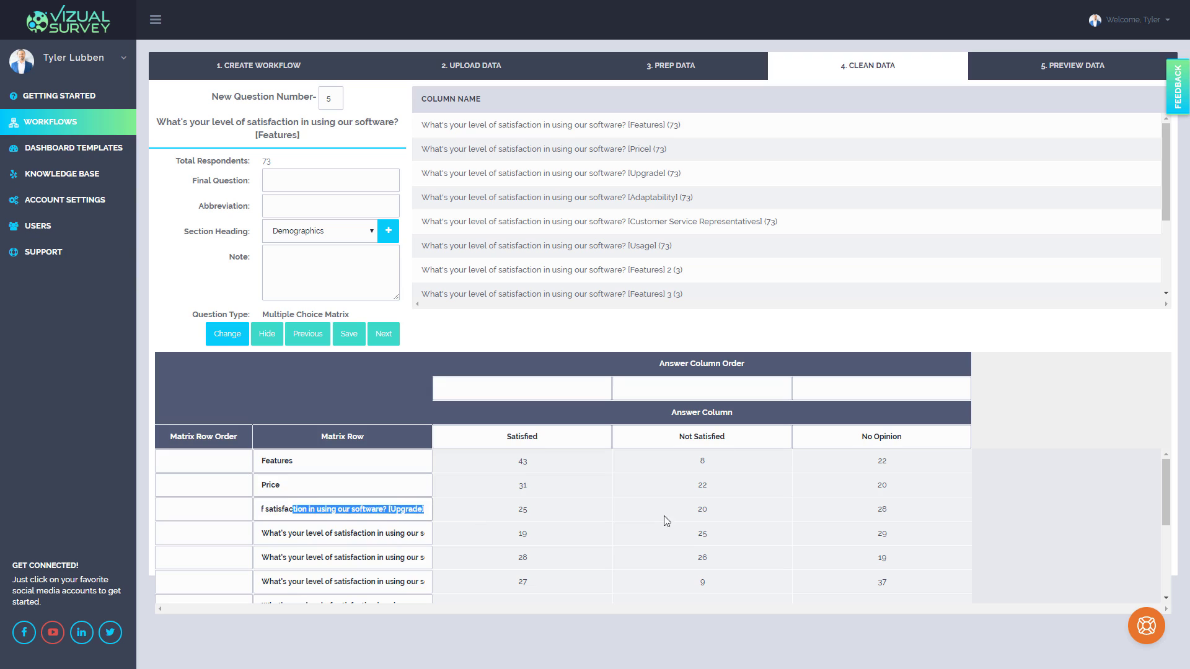
click(392, 509)
key(shift+Home)
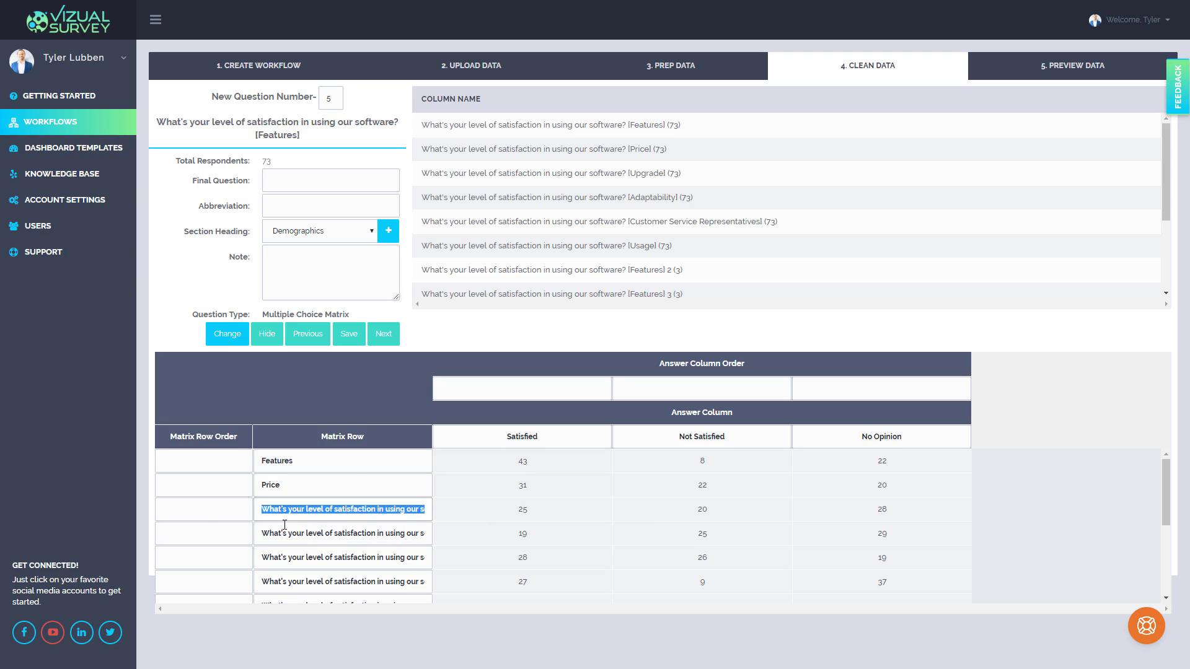
key(BackSpace)
key(End)
key(BackSpace)
Step: Shorten the fourth matrix row label to "Adaptability" by removing the question text and brackets
drag(341, 535, 659, 538)
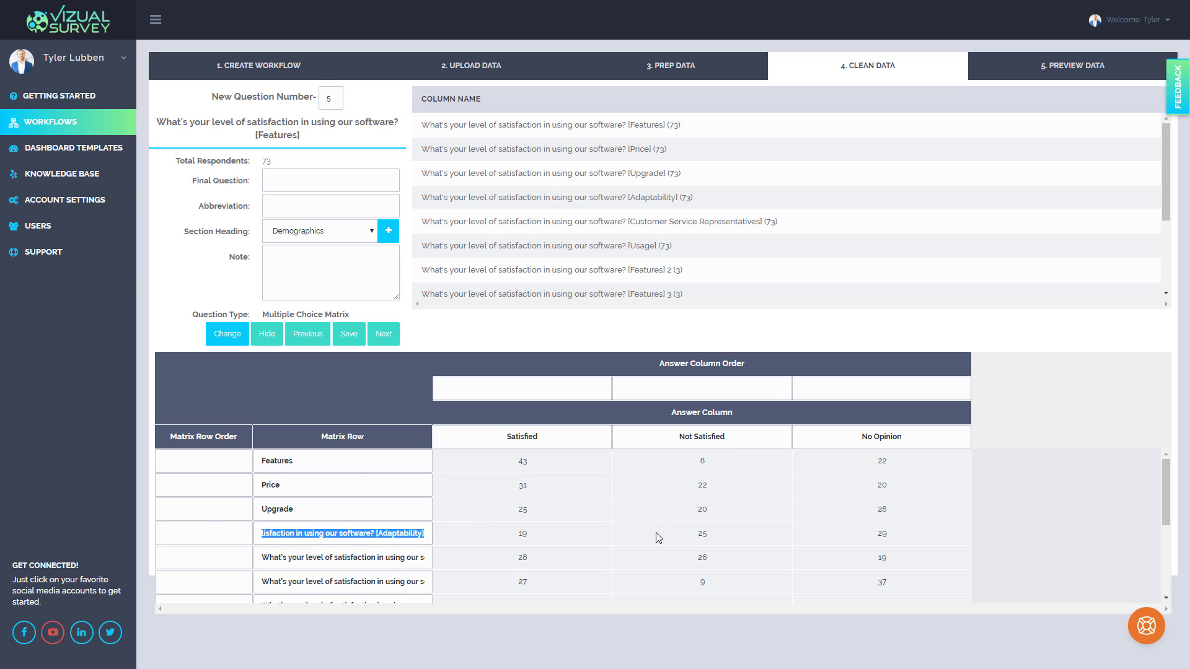
click(366, 534)
key(shift+Home)
key(BackSpace)
key(End)
key(BackSpace)
Step: Shorten the fifth matrix row label to "Customer Service Representatives" by removing the question text and brackets
drag(304, 557, 572, 564)
click(303, 557)
key(shift+Home)
key(BackSpace)
key(End)
key(BackSpace)
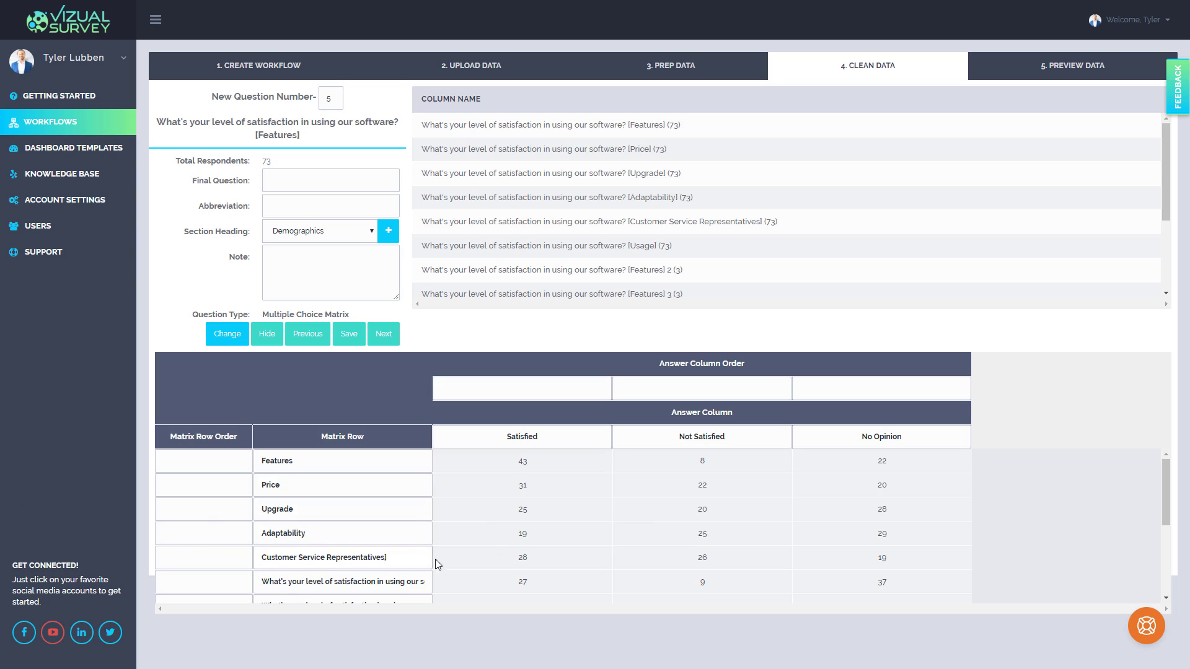
Step: Shorten the sixth matrix row label to "Usage" by removing the question text and brackets
drag(285, 581, 657, 586)
click(402, 580)
key(shift+Home)
key(BackSpace)
key(End)
key(BackSpace)
Step: Shorten the seventh matrix row label to "Features" by removing the question text, brackets and trailing number 2
scroll(372, 557, down, 1)
drag(304, 545, 619, 545)
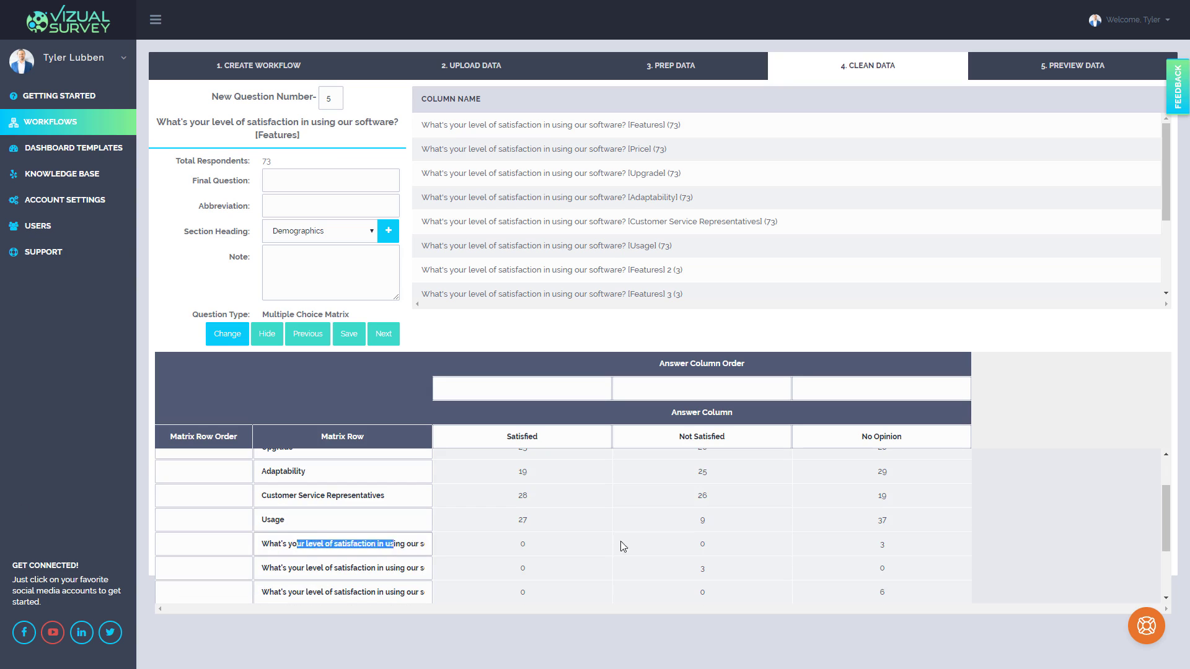
click(390, 542)
key(shift+Home)
key(BackSpace)
key(End)
key(BackSpace)
Step: Shorten the eighth matrix row label to "Features" by removing the question text, brackets and trailing number 3
drag(317, 567, 558, 568)
click(386, 567)
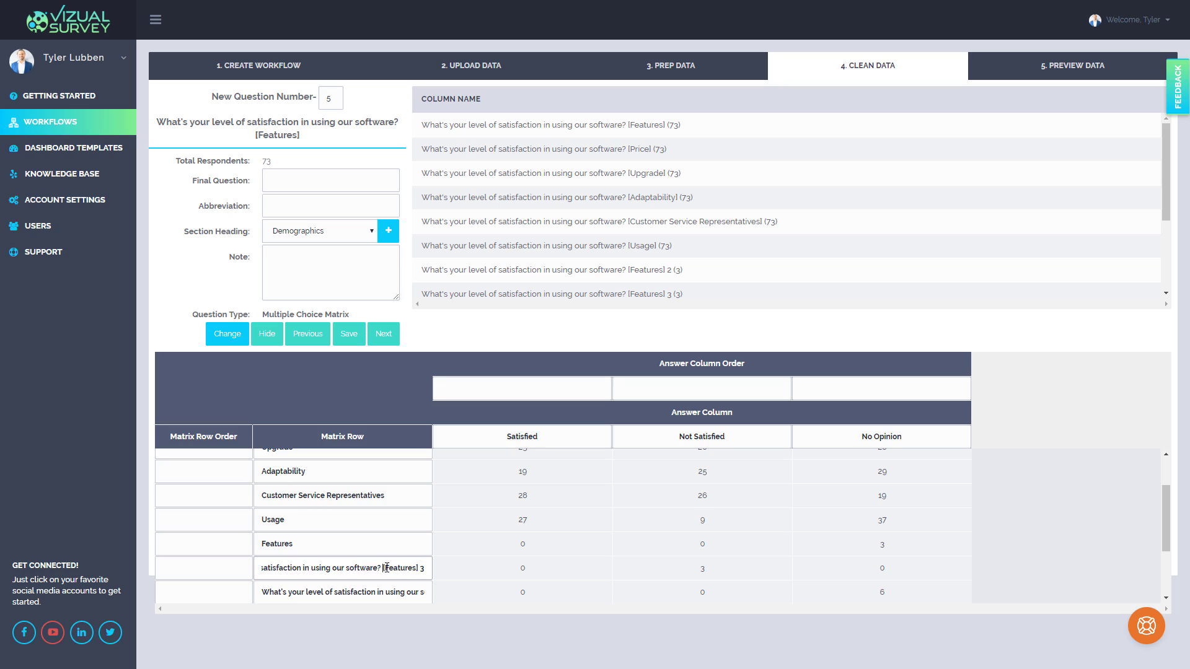
key(shift+Home)
key(BackSpace)
key(End)
key(BackSpace)
key(BackSpace)
key(BackSpace)
Step: Shorten the ninth matrix row label to "Price" by removing the question text, brackets and trailing number
scroll(324, 584, down, 1)
drag(318, 531, 424, 531)
click(396, 530)
key(shift+Home)
key(BackSpace)
key(End)
key(BackSpace)
key(BackSpace)
key(BackSpace)
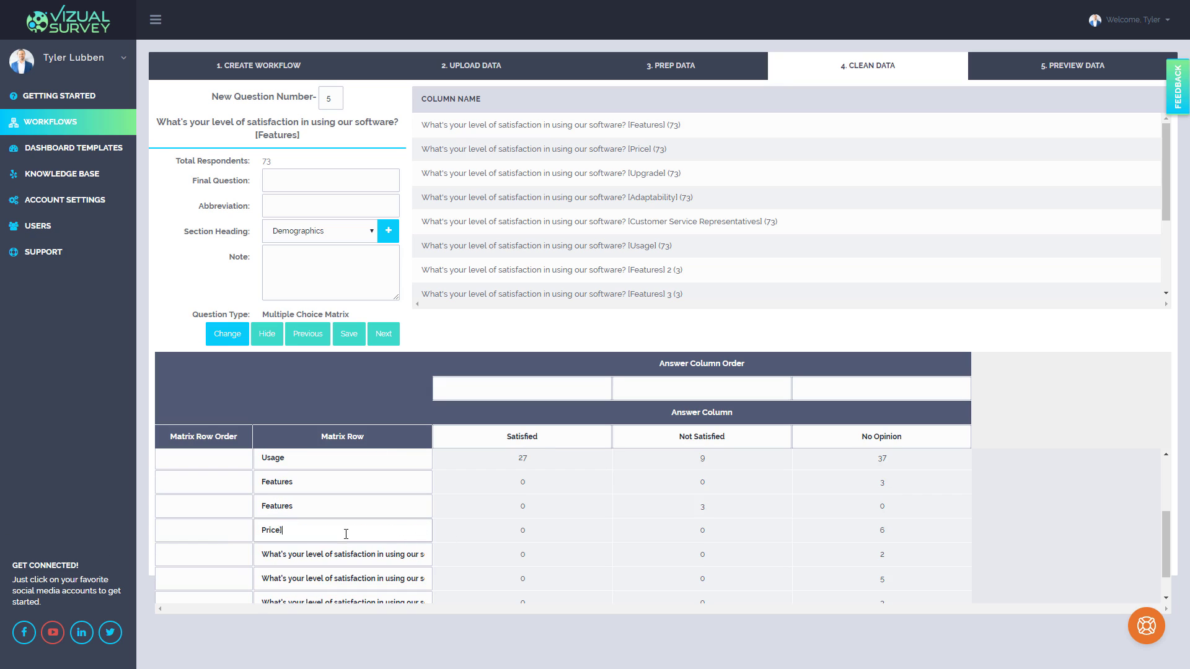
Step: Shorten the tenth matrix row label to "Upgrade" by removing the question text, brackets and trailing number
drag(317, 555, 424, 556)
click(391, 554)
key(shift+Home)
key(BackSpace)
key(End)
key(BackSpace)
key(BackSpace)
key(BackSpace)
Step: Shorten the eleventh matrix row label to "Adaptability" by removing the question text, brackets and trailing number
drag(317, 578, 424, 579)
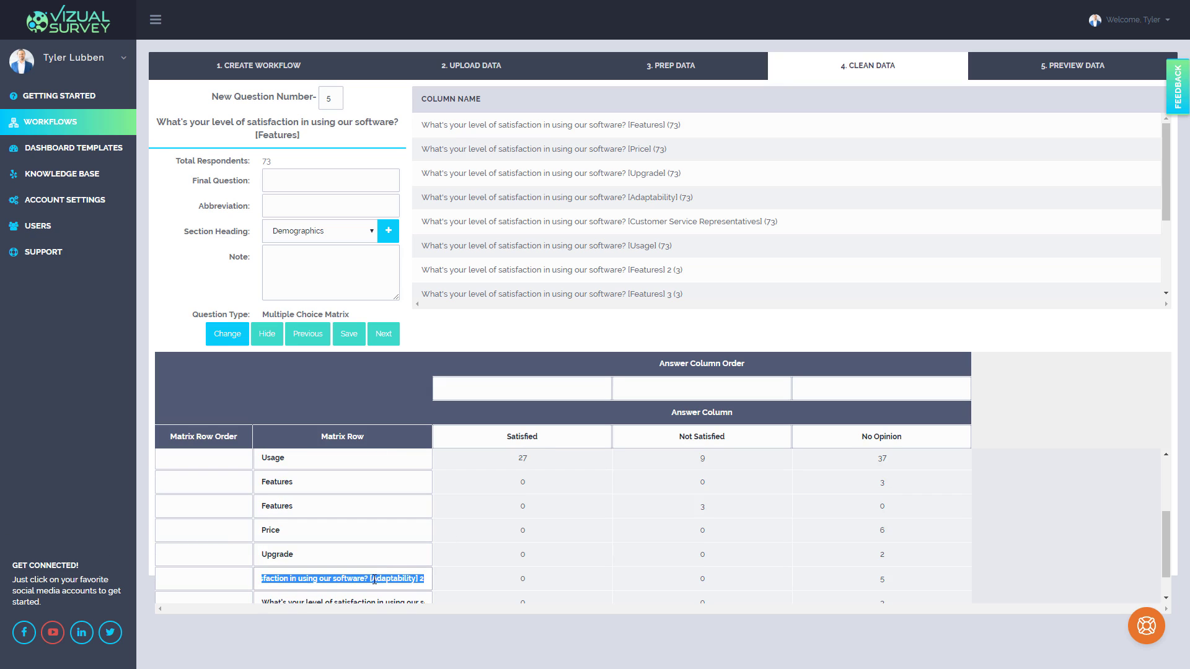
click(374, 578)
key(shift+Home)
key(BackSpace)
key(End)
key(BackSpace)
key(BackSpace)
key(BackSpace)
Step: Shorten the twelfth matrix row label to "Customer Service Representatives" by removing the question text, brackets and trailing number
scroll(337, 574, down, 1)
drag(317, 567, 430, 568)
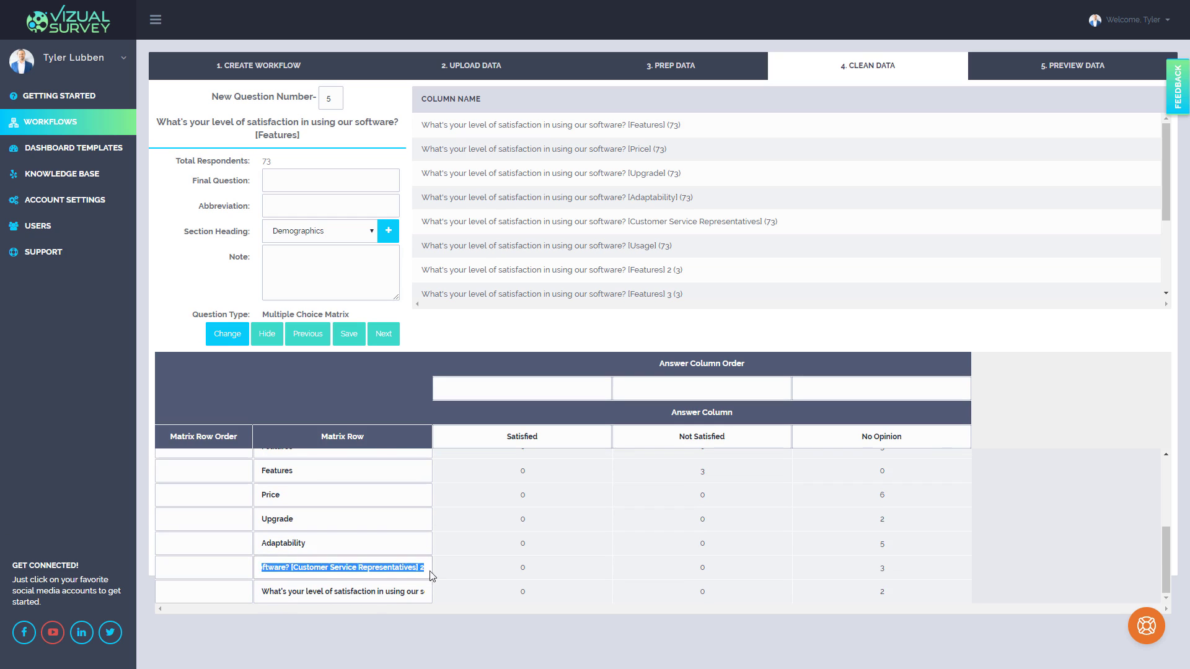
click(297, 566)
key(shift+Home)
key(BackSpace)
key(End)
key(BackSpace)
key(BackSpace)
key(BackSpace)
Step: Shorten the last matrix row label to "Usage" by removing the question text, bracket and trailing number, and check the full row list
drag(317, 591, 424, 592)
click(310, 591)
key(shift+Home)
key(BackSpace)
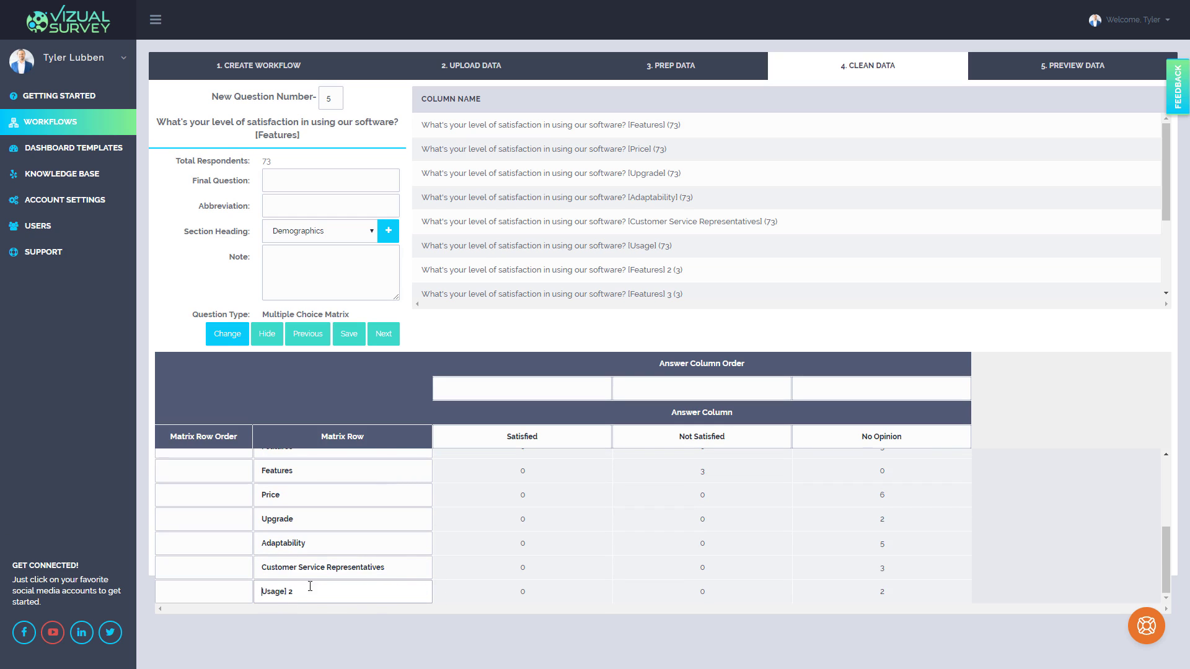
scroll(266, 489, up, 3)
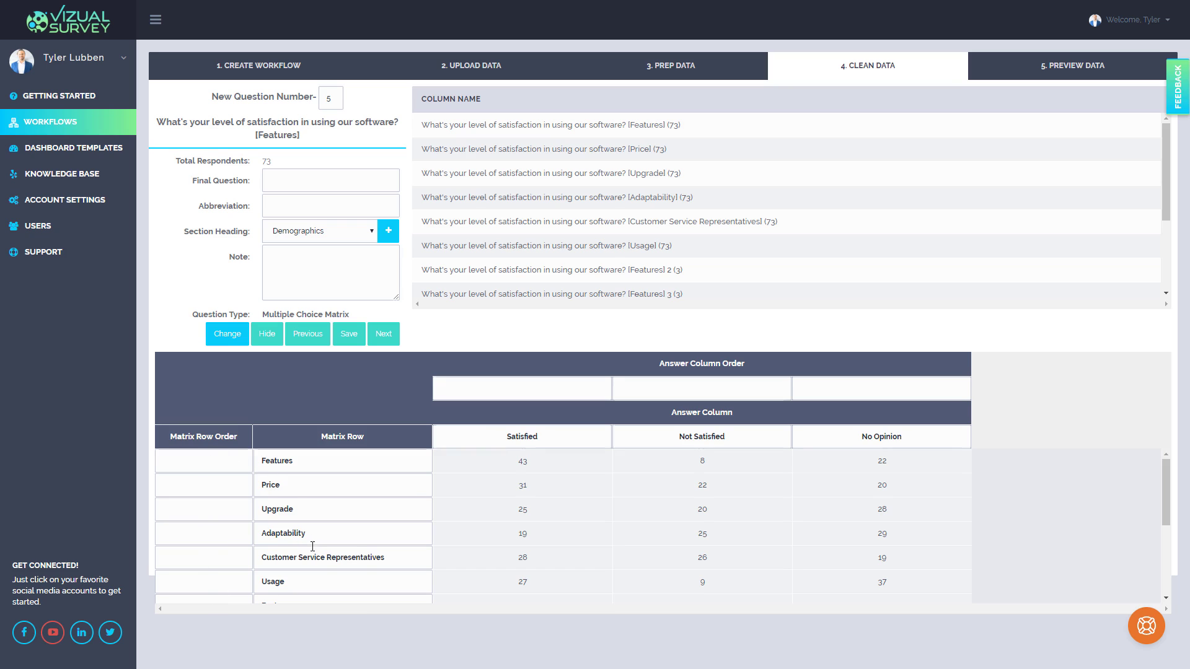
scroll(309, 546, down, 3)
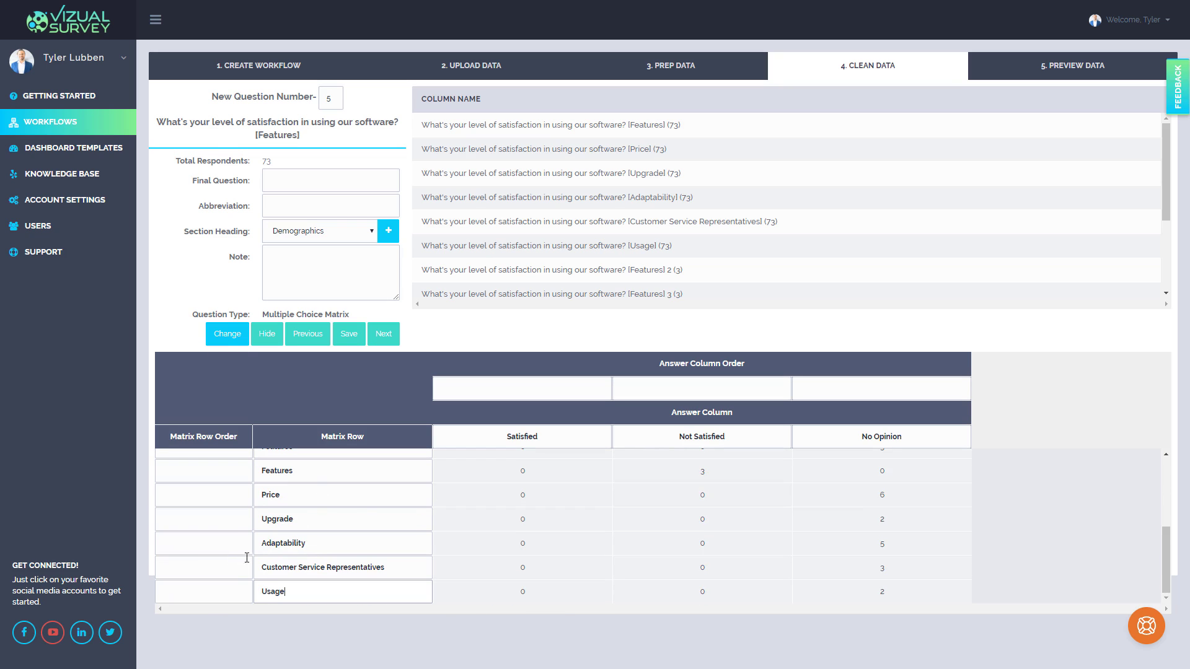
Step: Set the answer column order to 1 for Satisfied, 2 for Not Satisfied and 3 for No Opinion
scroll(301, 527, up, 3)
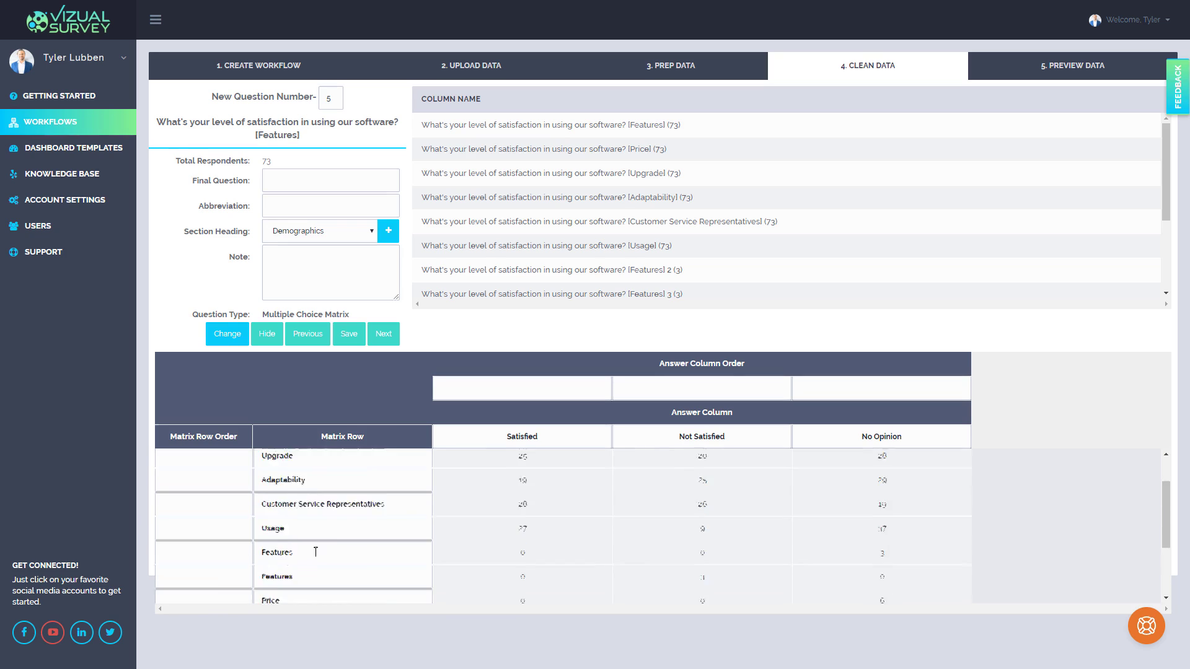
click(560, 391)
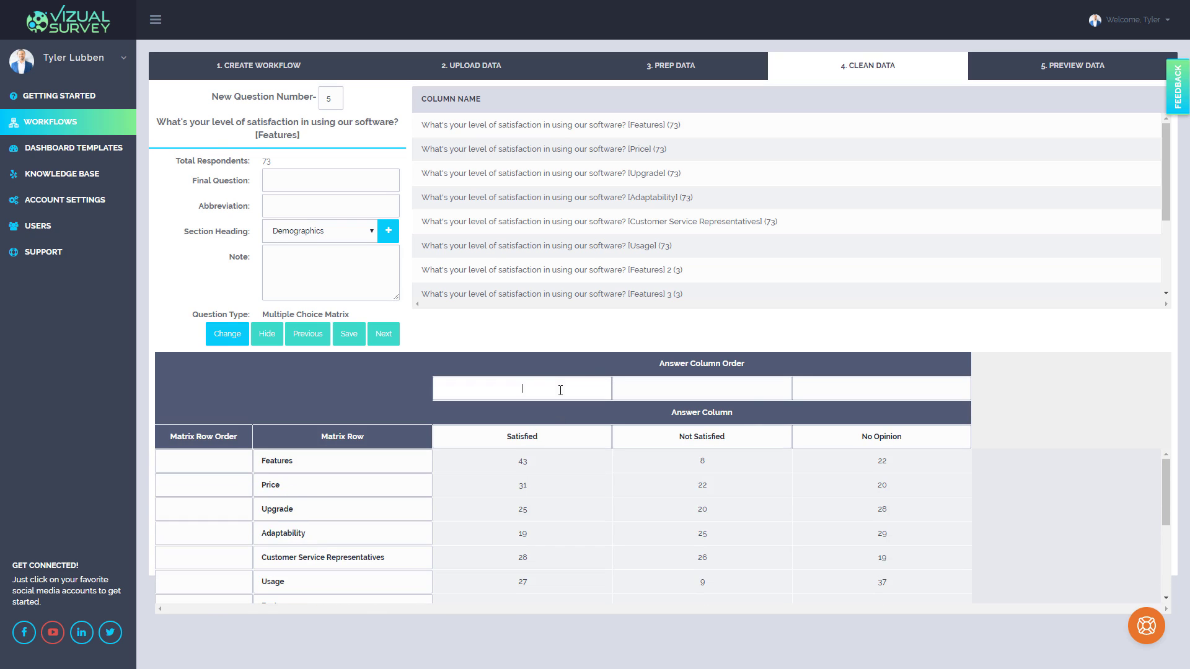
click(742, 395)
text(2)
click(845, 389)
text(3)
Step: Copy the question text without "[Features]" into the final question: "What's your level of satisfaction in using our software?"
drag(155, 121, 400, 122)
key(ctrl+c)
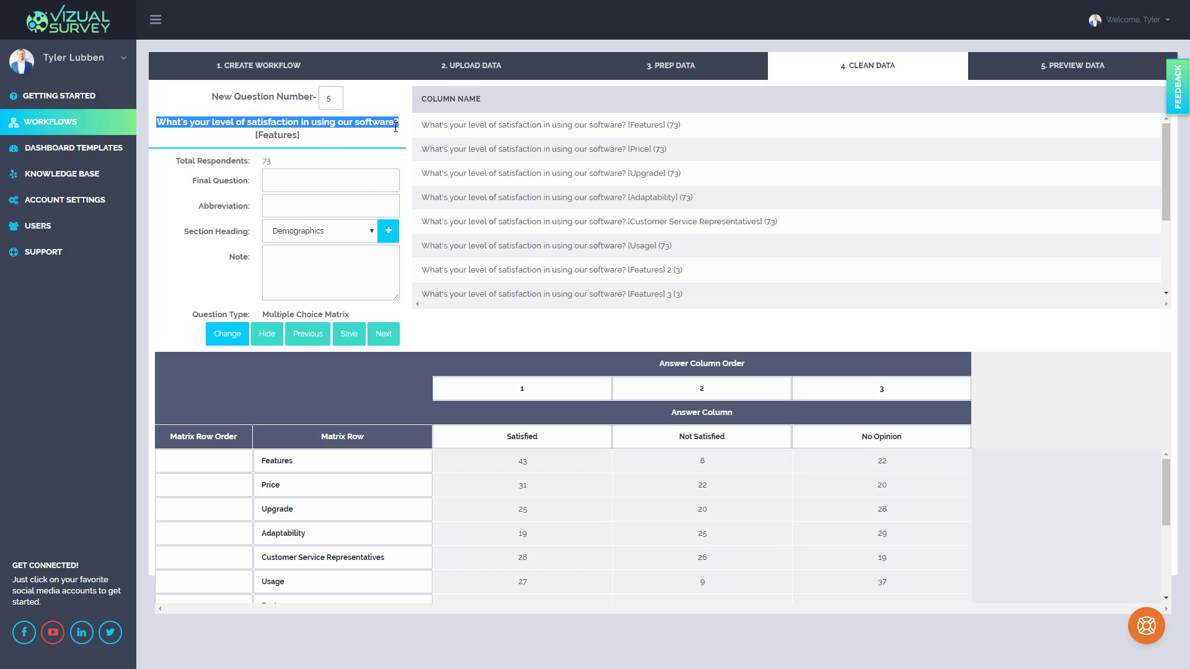
click(329, 182)
key(ctrl+v)
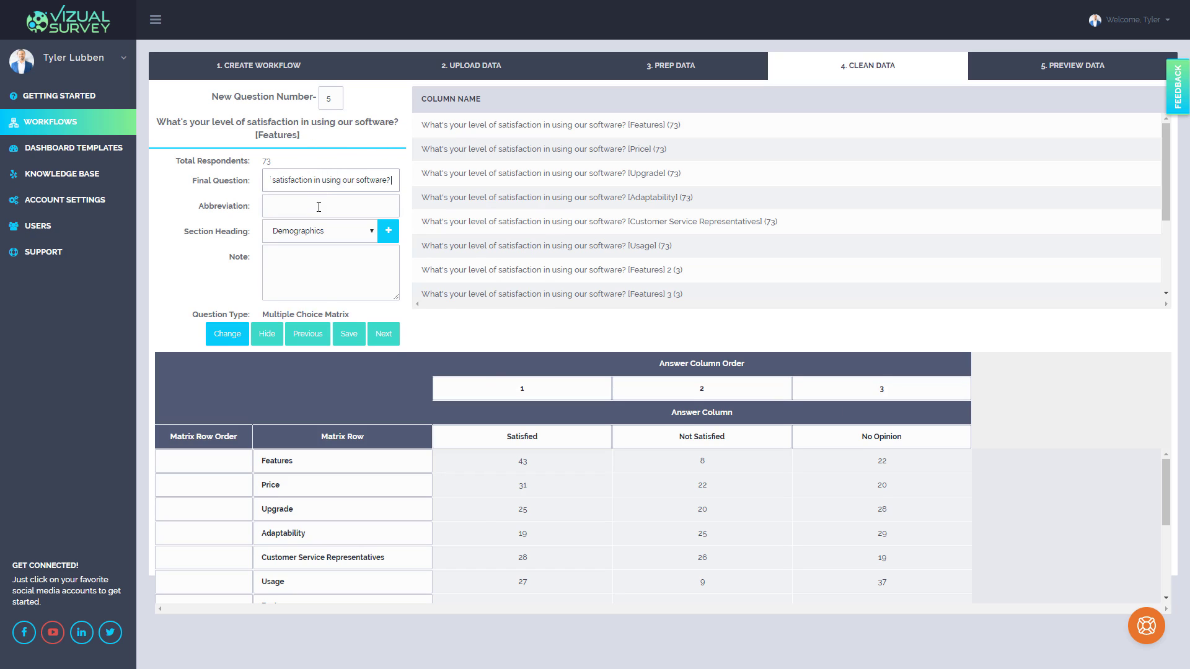
Step: Enter the question type, "Multiple Choice Matrix", as the abbreviation for question 5
click(319, 207)
text(Mult)
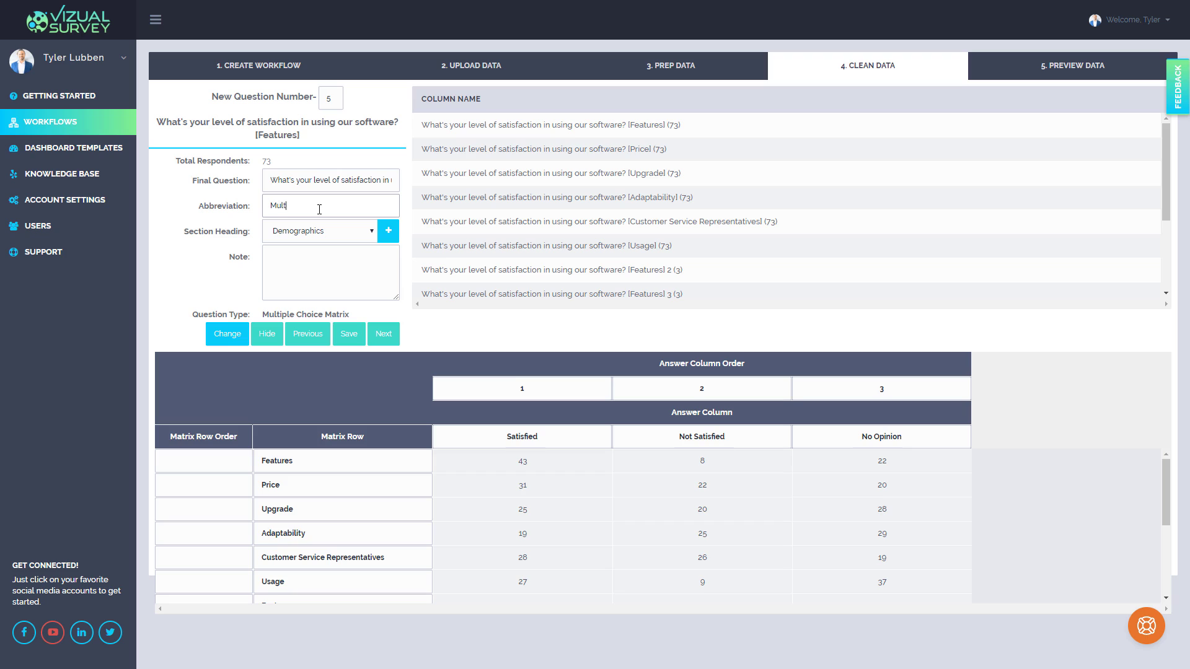
text(ple c)
key(BackSpace)
key(BackSpace)
key(BackSpace)
text(iple Choice Ma)
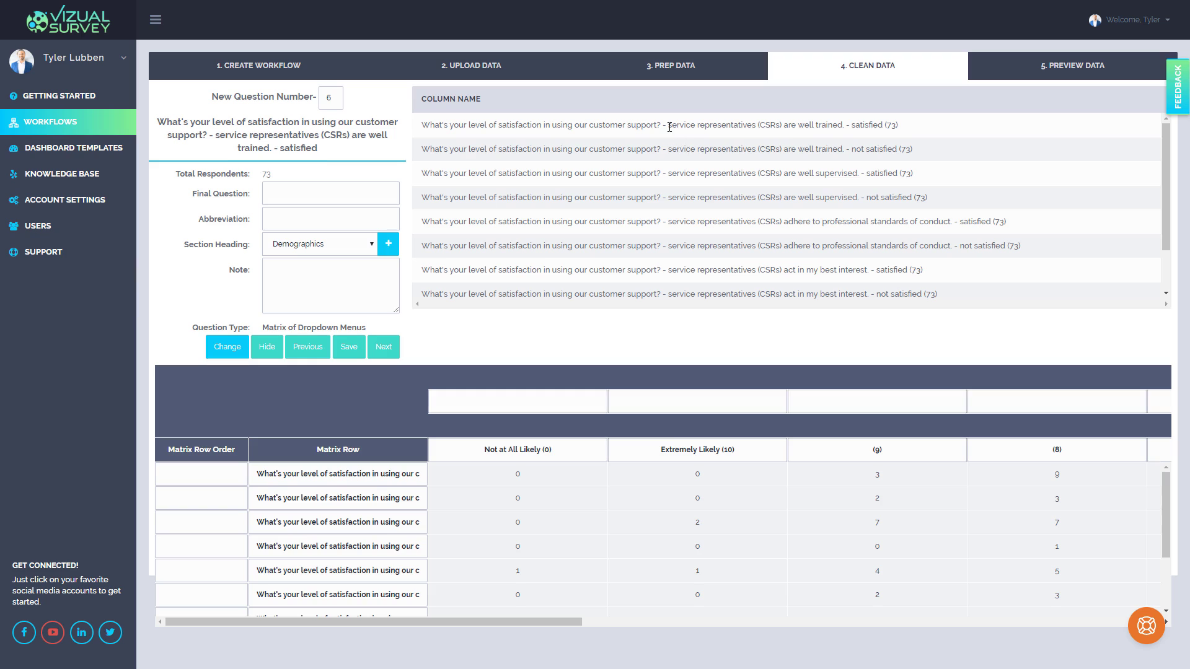
Step: For question 6, remove "What's your level of satisfaction in using our customer support? -" from the first matrix row label
drag(667, 125, 409, 131)
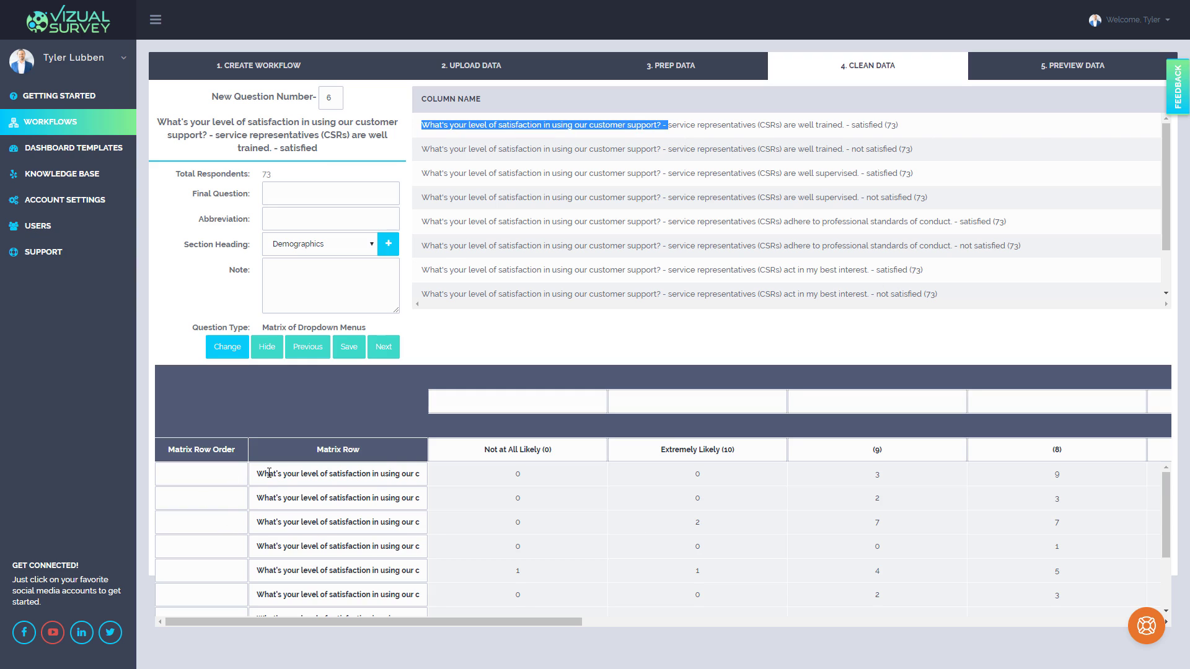
drag(269, 473, 427, 476)
click(351, 482)
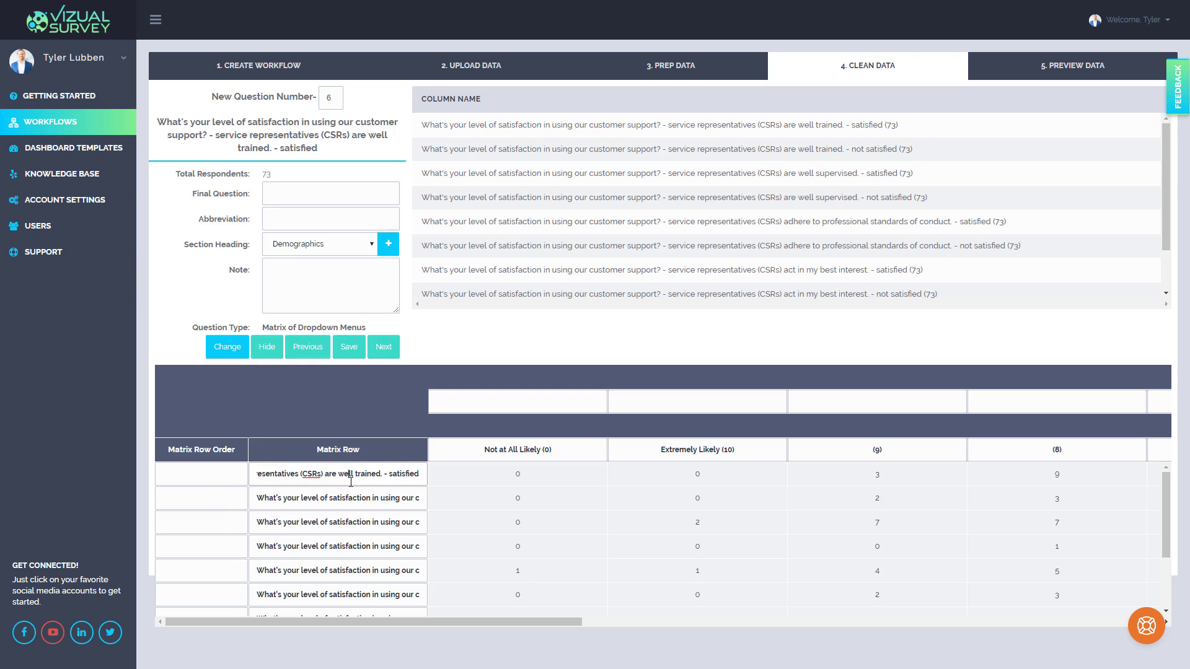
key(Left)
key(Left)
key(Left)
key(Left)
key(Left)
key(Left)
key(Left)
key(Left)
key(Left)
key(Left)
key(Left)
key(Left)
key(Left)
key(Left)
key(Left)
key(Left)
key(Left)
key(Left)
key(Left)
key(Left)
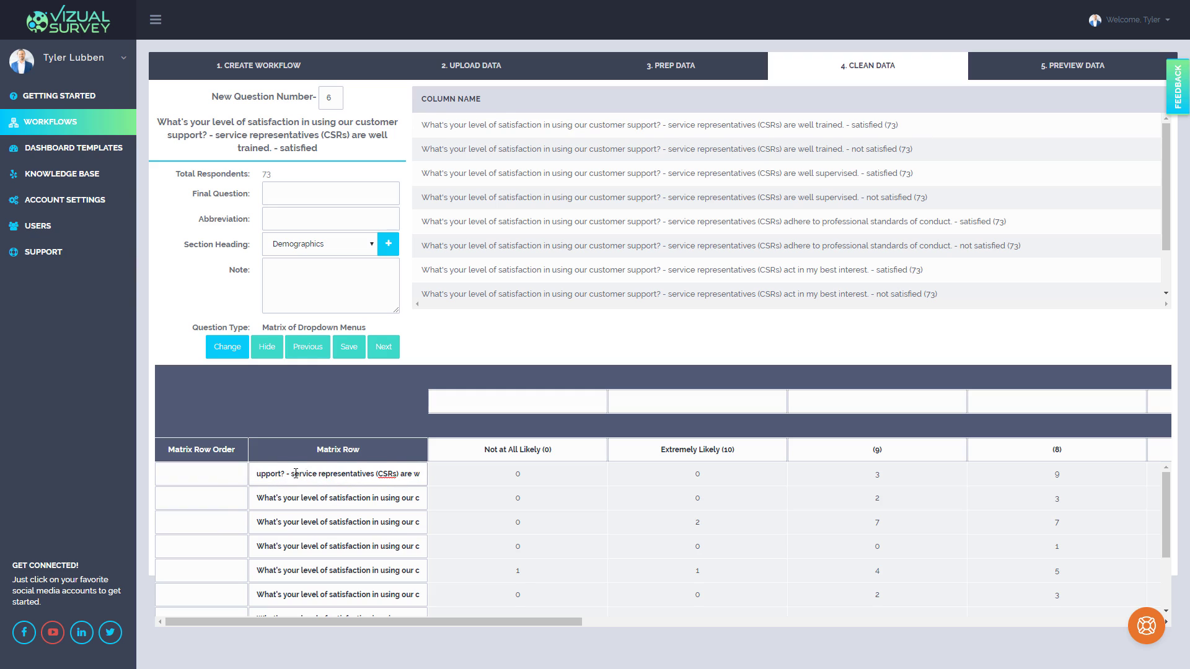
drag(292, 474, 19, 486)
key(BackSpace)
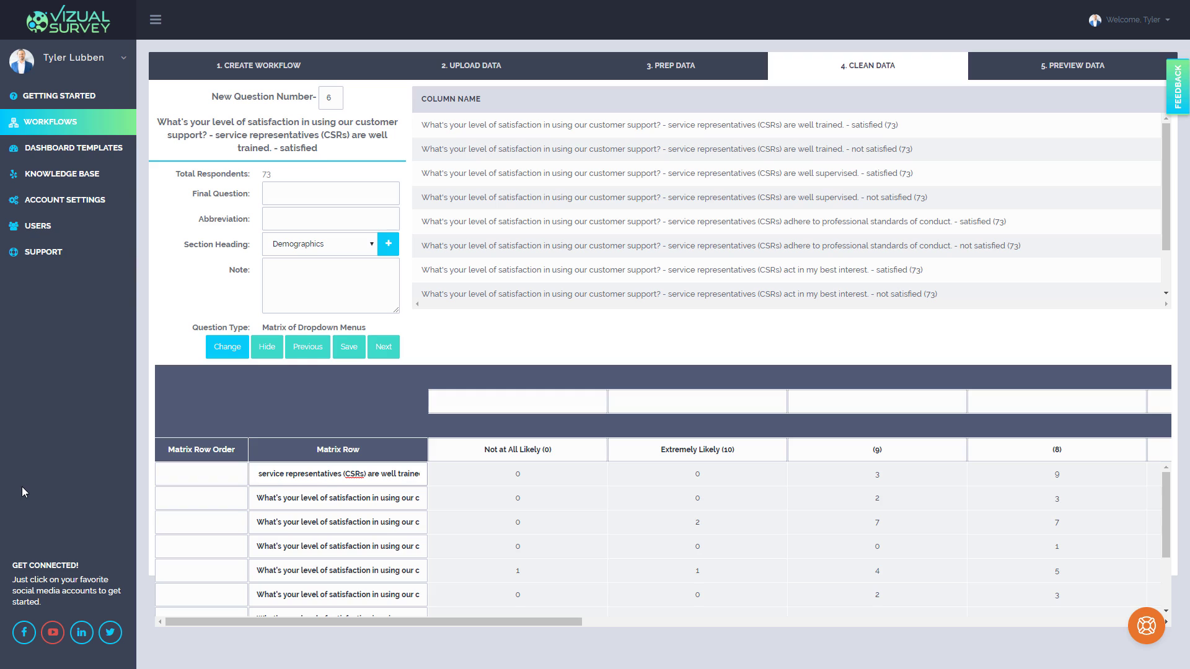
Step: Shorten the second and third matrix row labels so they start at "service representatives (CSRs)", deleting the question text and dash
drag(304, 499, 586, 489)
click(325, 501)
key(Left)
key(Left)
key(Left)
key(Left)
key(Left)
key(Left)
key(Left)
key(Left)
key(Left)
key(Left)
key(Left)
key(Left)
key(Left)
key(Left)
key(Left)
key(Left)
key(Left)
key(Left)
key(Left)
key(Left)
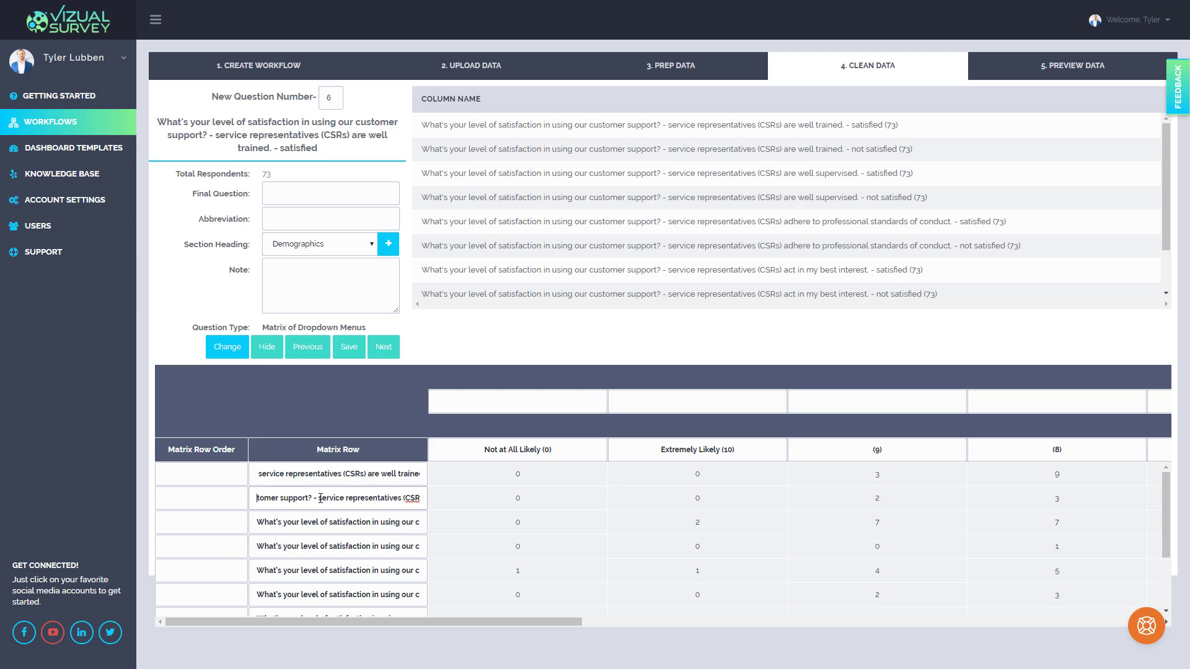
drag(319, 498, 69, 488)
key(BackSpace)
drag(286, 525, 186, 527)
key(BackSpace)
Step: Shorten the fourth matrix row label so it starts at "service representatives (CSRs)", deleting the question text and dash
drag(287, 548, 428, 548)
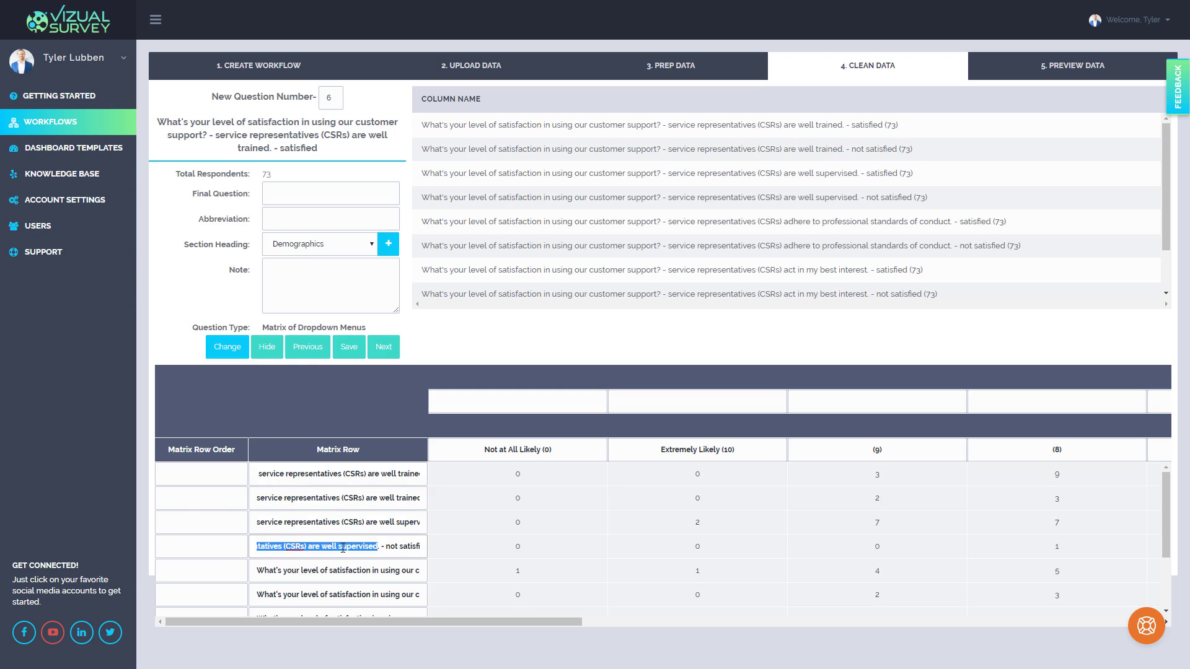
click(306, 548)
key(Left)
key(Left)
key(Left)
key(Left)
key(Left)
key(Left)
key(Left)
key(Left)
key(Left)
key(Left)
key(Left)
key(Left)
key(Left)
key(Left)
key(Left)
key(Left)
key(Left)
key(Left)
key(Left)
key(Left)
drag(332, 547, 186, 550)
key(BackSpace)
Step: Delete the leading space from the first matrix row label
double_click(292, 572)
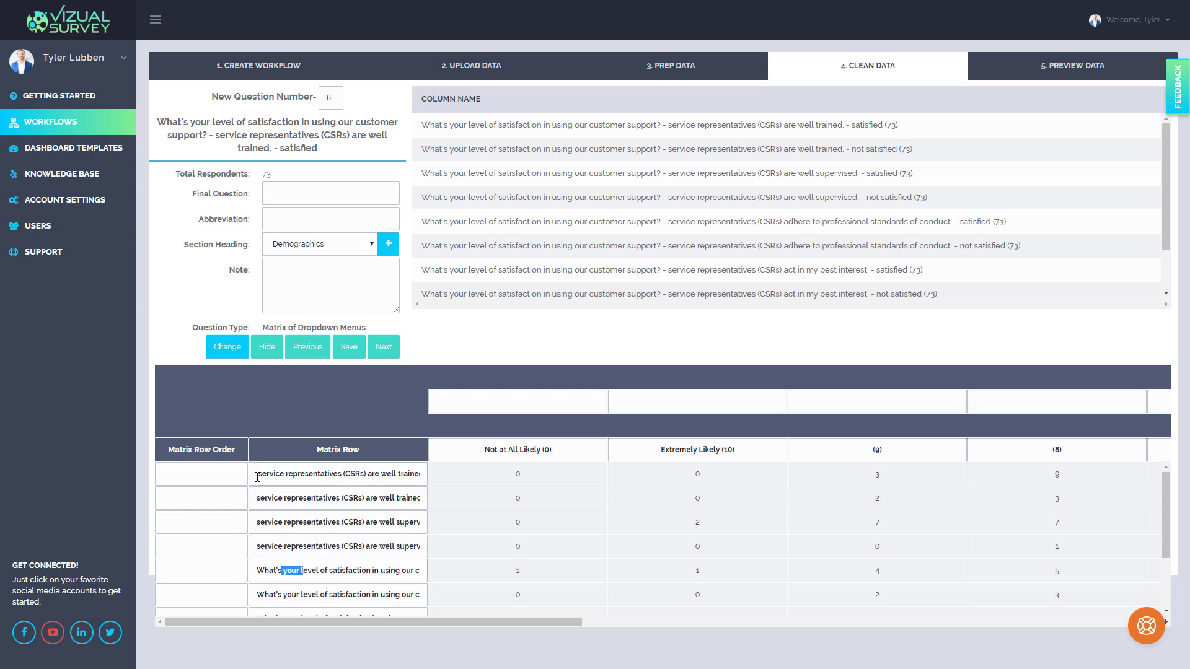
click(257, 479)
key(BackSpace)
Step: Shorten the fifth and sixth matrix row labels so they start at "service representatives (CSRs)", deleting the question text and dash
drag(298, 569, 427, 570)
drag(351, 568, 405, 595)
key(BackSpace)
key(BackSpace)
key(BackSpace)
key(BackSpace)
key(BackSpace)
key(BackSpace)
key(BackSpace)
key(BackSpace)
key(BackSpace)
key(BackSpace)
key(BackSpace)
key(BackSpace)
key(BackSpace)
key(BackSpace)
key(BackSpace)
key(BackSpace)
key(BackSpace)
key(BackSpace)
key(BackSpace)
key(BackSpace)
drag(372, 570, 39, 522)
click(422, 574)
key(BackSpace)
key(ctrl+z)
click(303, 569)
click(415, 571)
key(Right)
key(Right)
key(Right)
key(Right)
key(Right)
key(Right)
key(Right)
key(Right)
key(Right)
key(Right)
key(Right)
key(Right)
key(Right)
key(Right)
key(Right)
key(Right)
key(Right)
key(Right)
key(Right)
key(Right)
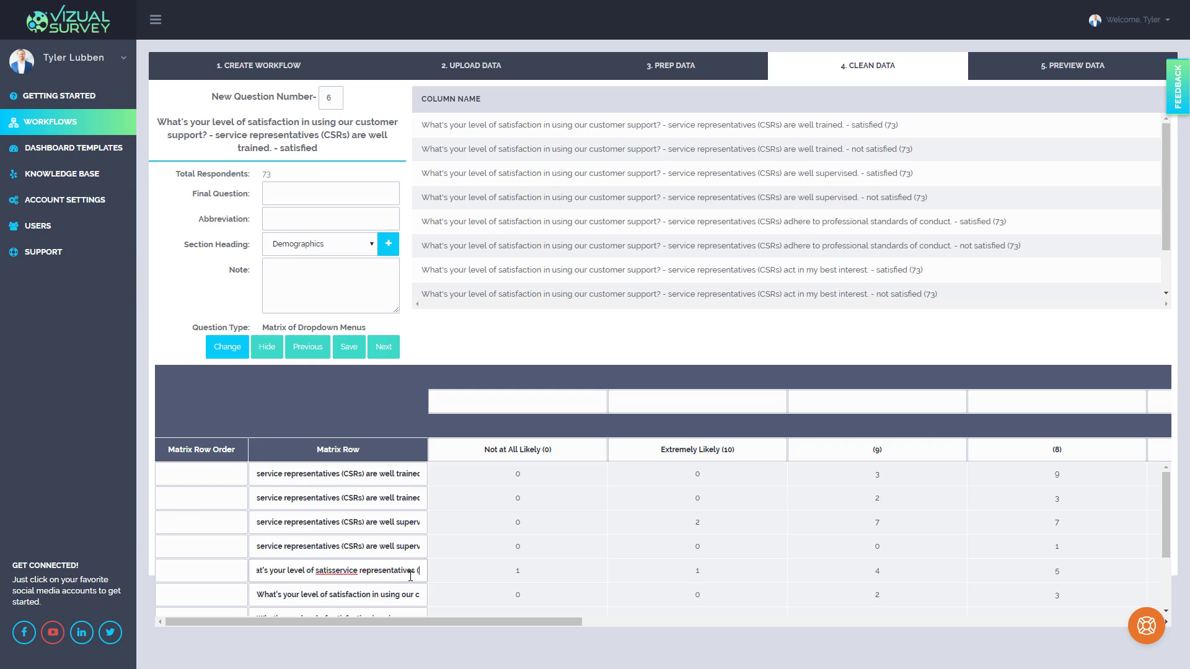
key(Left)
key(Left)
key(Left)
key(Left)
key(Left)
key(Left)
key(Left)
key(Left)
key(Left)
key(Left)
key(Left)
key(Left)
key(Left)
key(Left)
key(Left)
key(Left)
key(Left)
key(Left)
key(Left)
key(Left)
drag(307, 570, 422, 595)
key(BackSpace)
key(BackSpace)
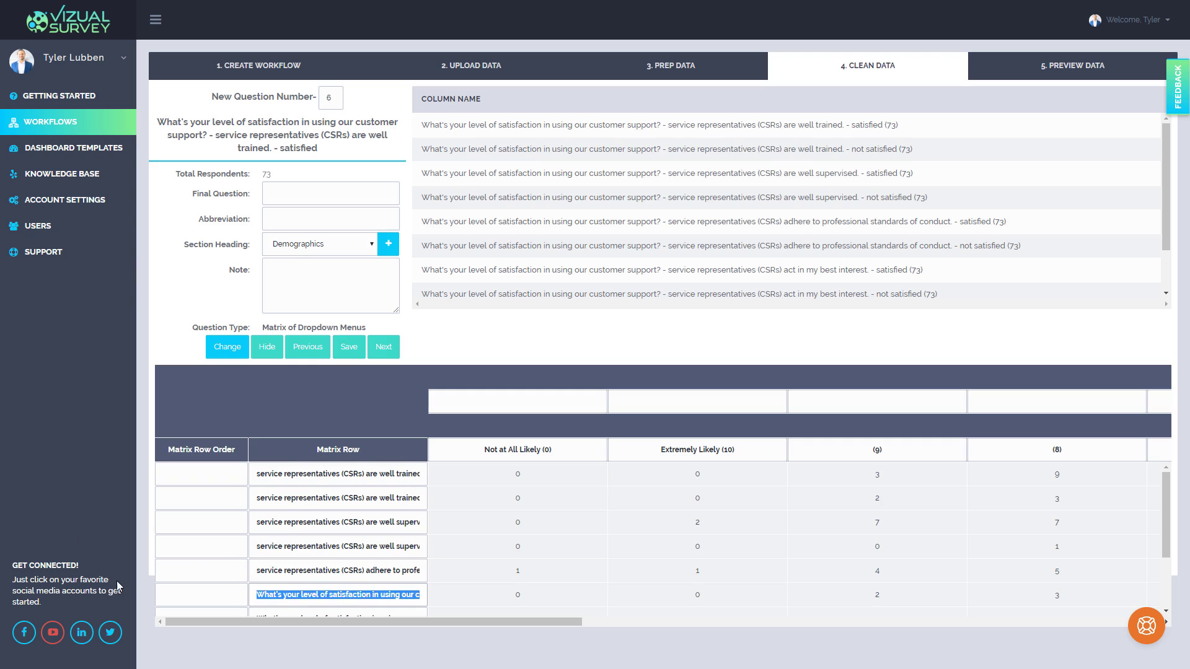
Step: Delete the question text and dash from the seventh and eighth matrix row labels so they start at "service representatives (CSRs)"
scroll(420, 558, down, 3)
drag(313, 532, 423, 537)
drag(264, 535, 162, 525)
key(BackSpace)
drag(313, 558, 225, 549)
key(BackSpace)
Step: Shorten the last two matrix row labels so they start at "Overall, I am satisfied with the service", deleting the question text and dash
drag(282, 581, 421, 605)
click(416, 587)
key(BackSpace)
drag(295, 604, 256, 604)
key(BackSpace)
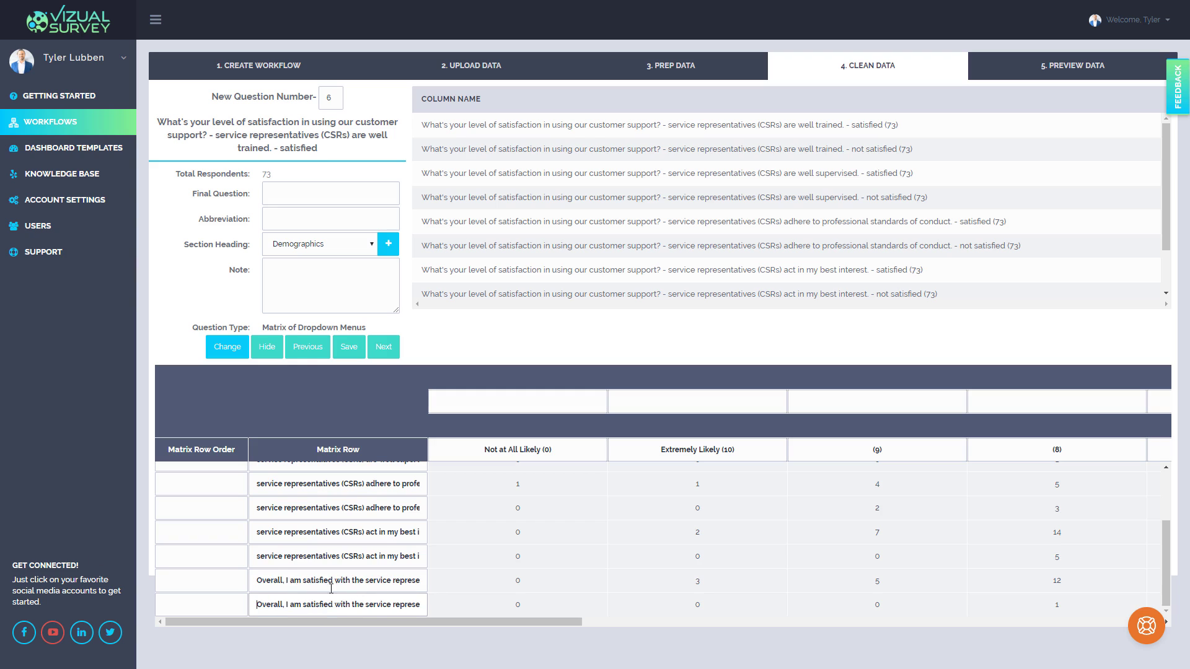
Step: Check the shortened matrix row labels for leading spaces and read the hidden end of the seventh label
click(256, 581)
click(256, 558)
click(257, 508)
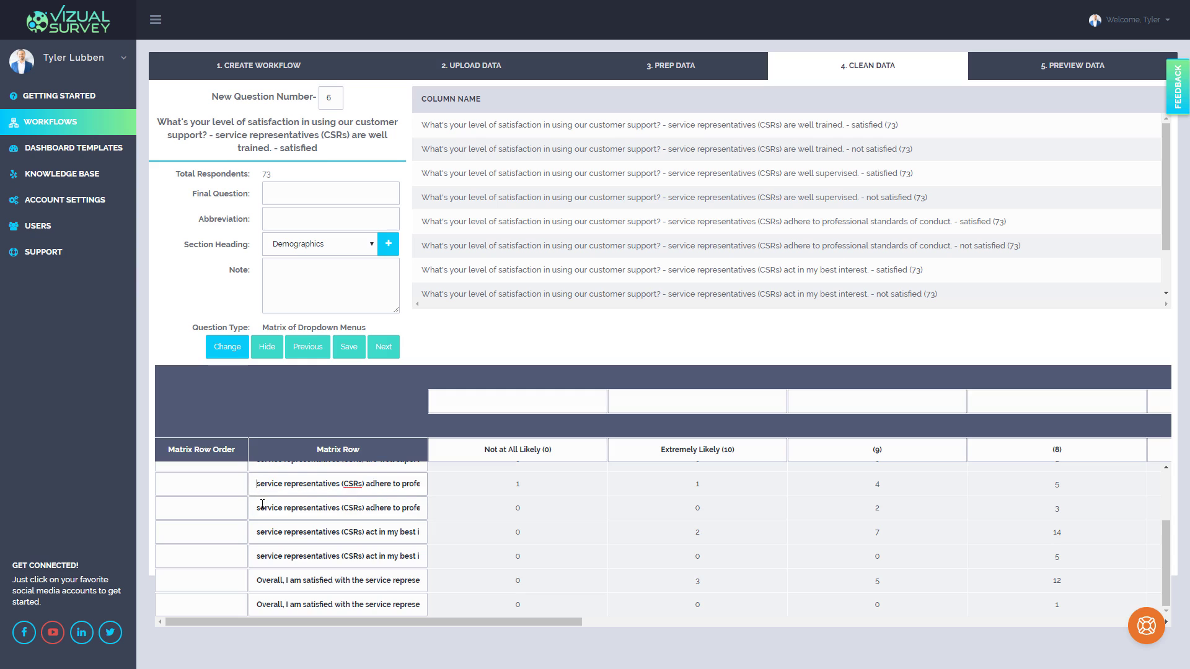
scroll(262, 509, up, 3)
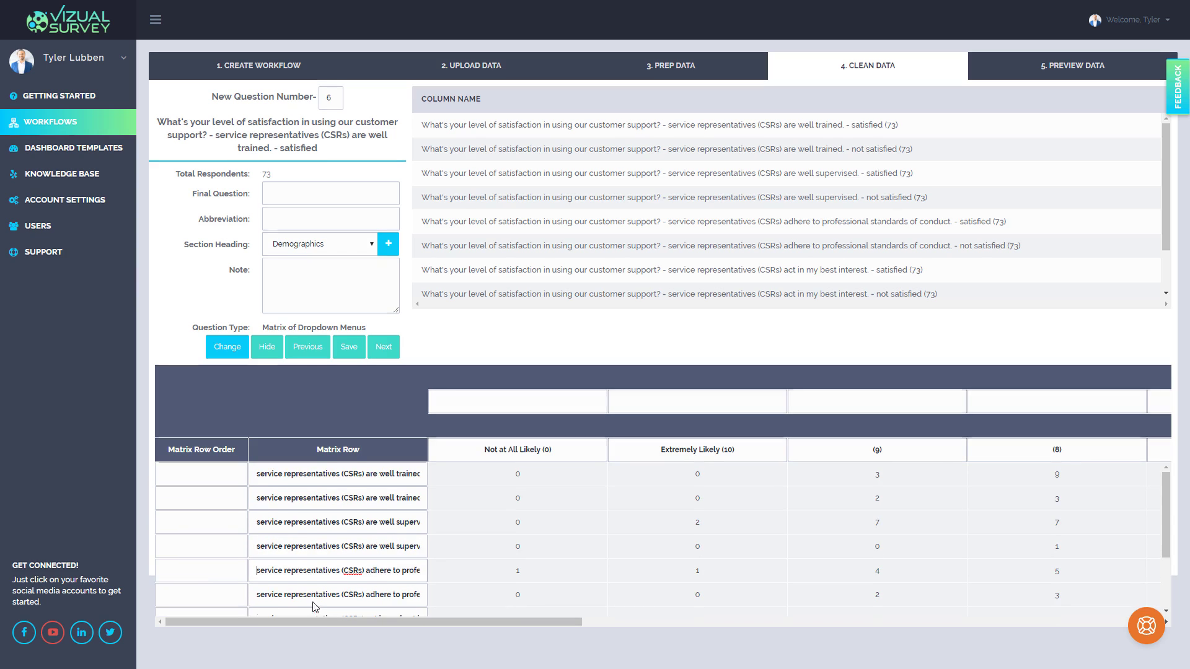
scroll(314, 604, down, 3)
triple_click(385, 534)
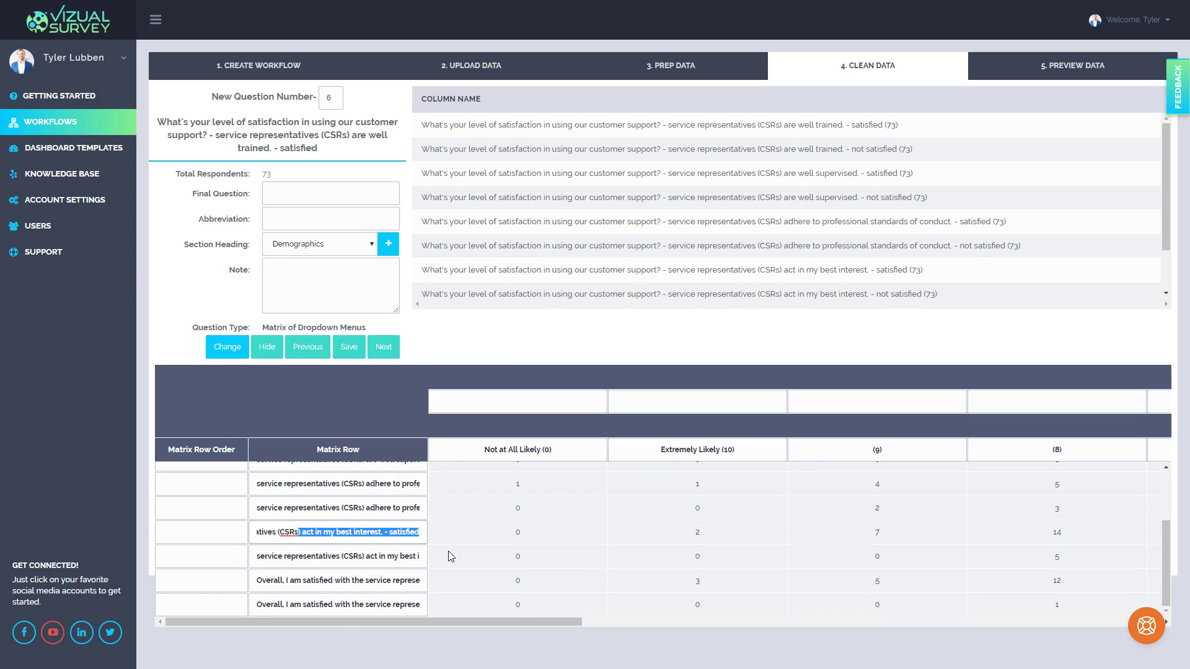
click(395, 556)
drag(392, 534, 444, 540)
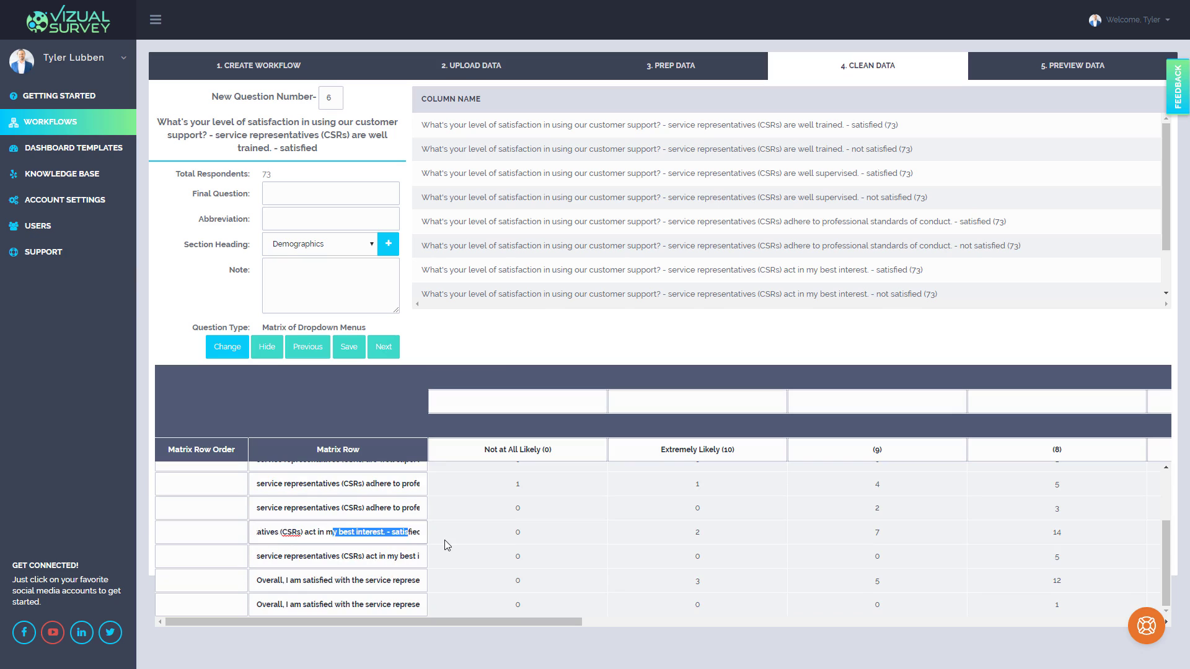
click(387, 533)
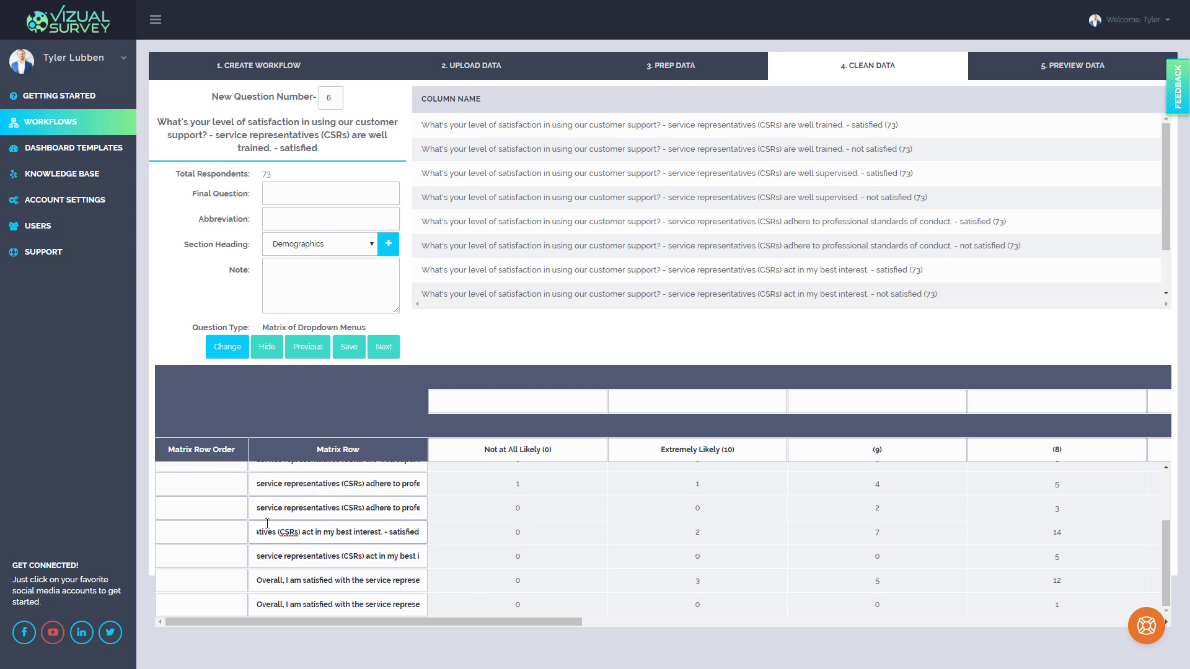
Step: Set the answer column order to 1 for Extremely Likely (10), 2 for (9), 3 for (8) and 4 for (7)
drag(417, 621, 492, 627)
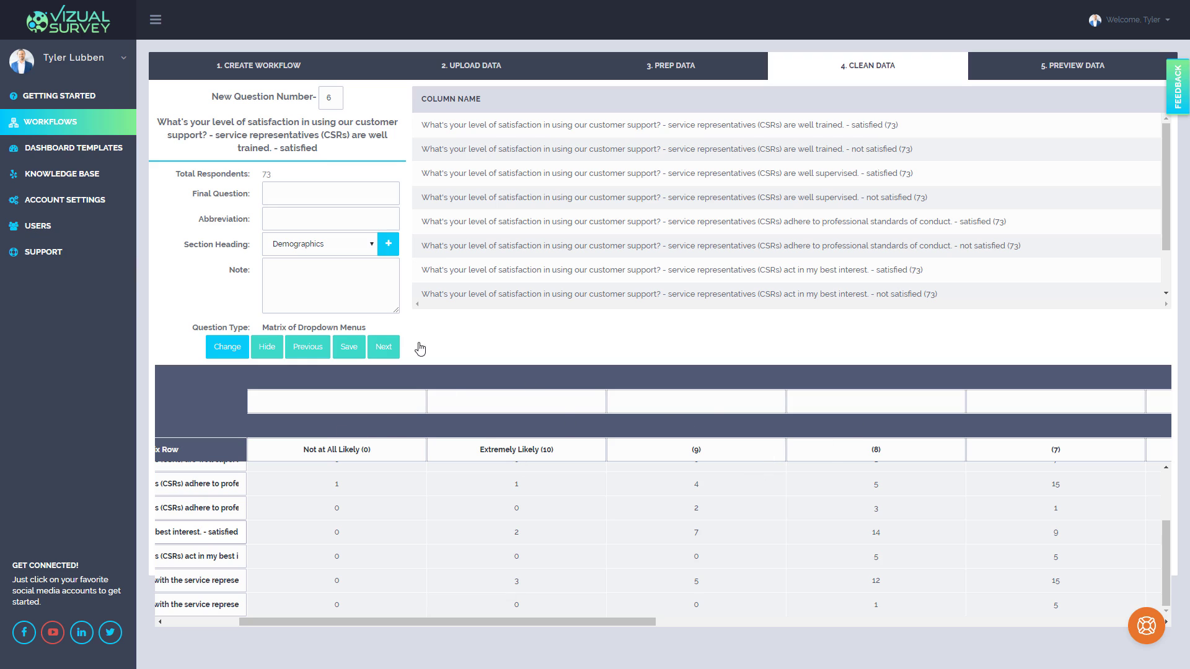
click(532, 403)
scroll(549, 478, up, 3)
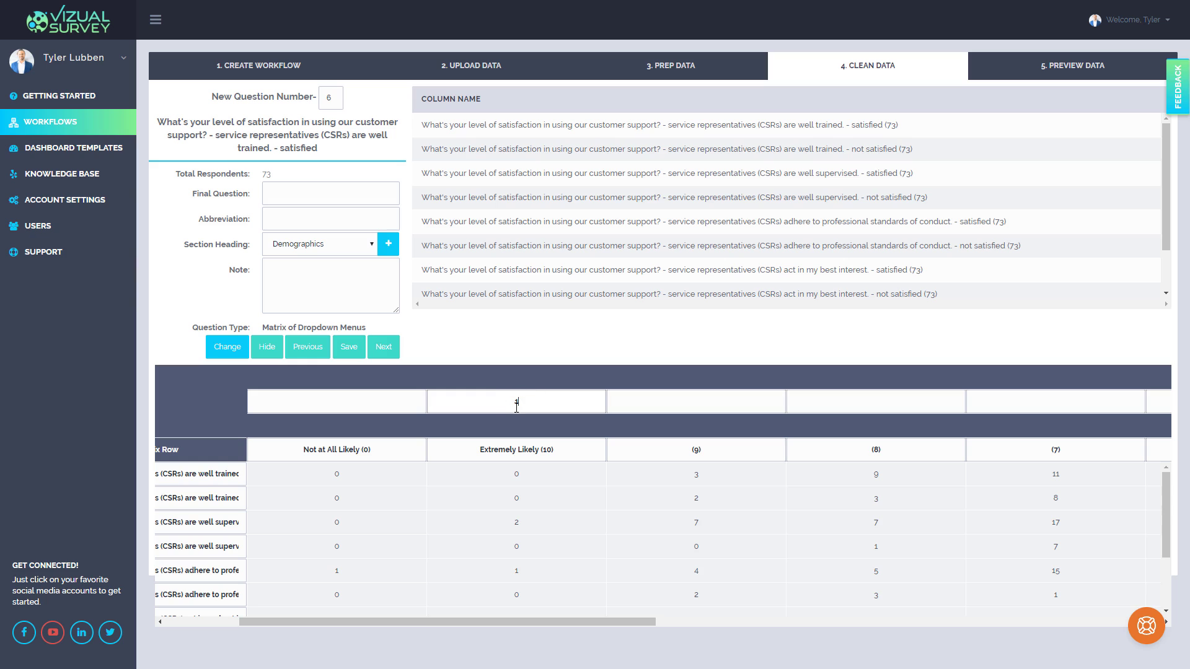
drag(593, 625, 954, 621)
click(738, 403)
text(2)
key(Tab)
text(3)
click(797, 409)
text(4)
key(Tab)
Step: Number the answer columns (6), (5), (4), (3), (2) and (1) in order from 5 to 10
text(5)
key(Tab)
text(6)
key(Tab)
text(7)
key(Tab)
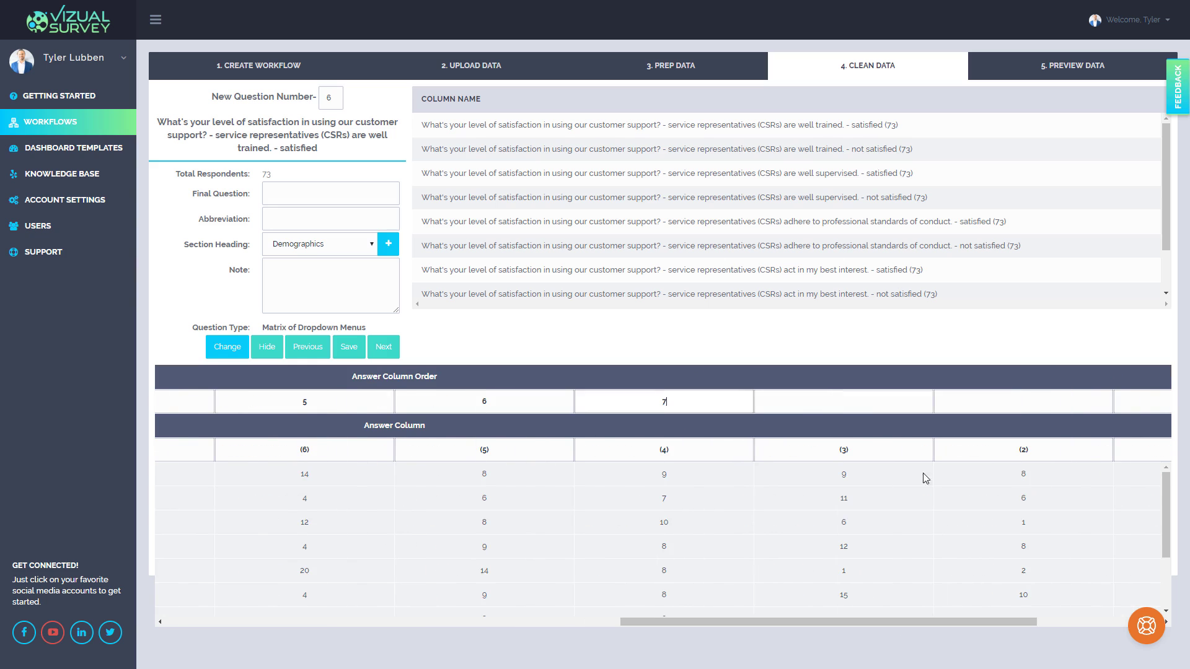
text(9)
key(Tab)
drag(531, 620, 1091, 645)
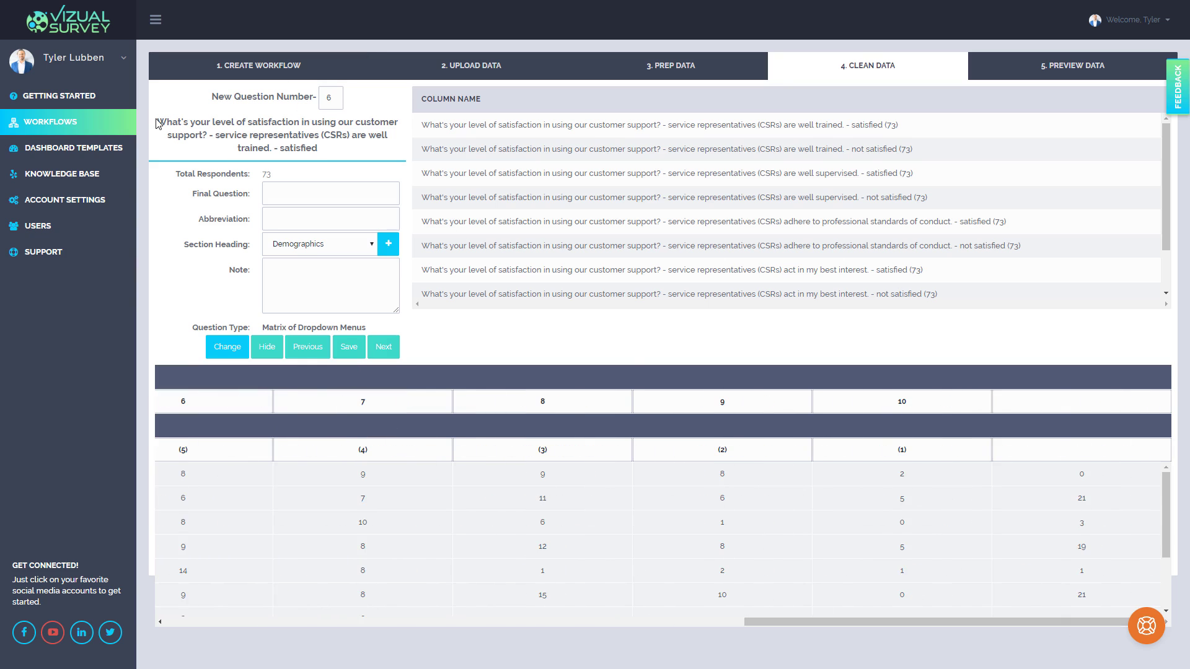
Step: Copy "What's your level of satisfaction in using our customer support?" from the question heading into question 6's final question
drag(157, 122, 208, 138)
key(ctrl+c)
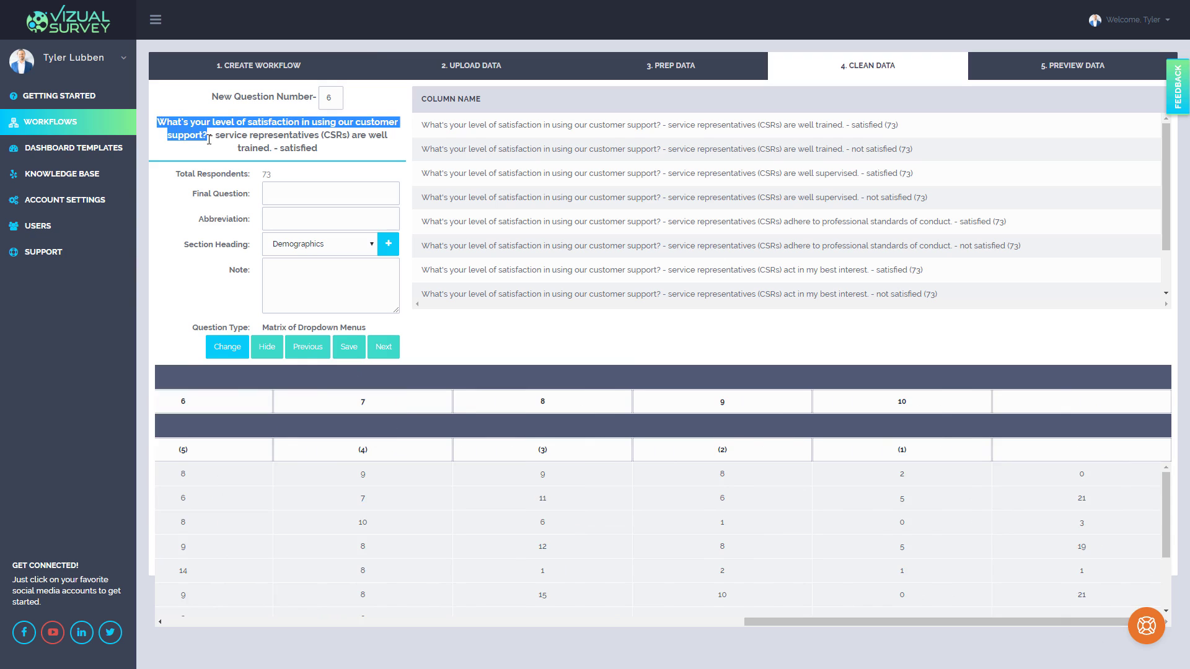
click(312, 194)
key(ctrl+v)
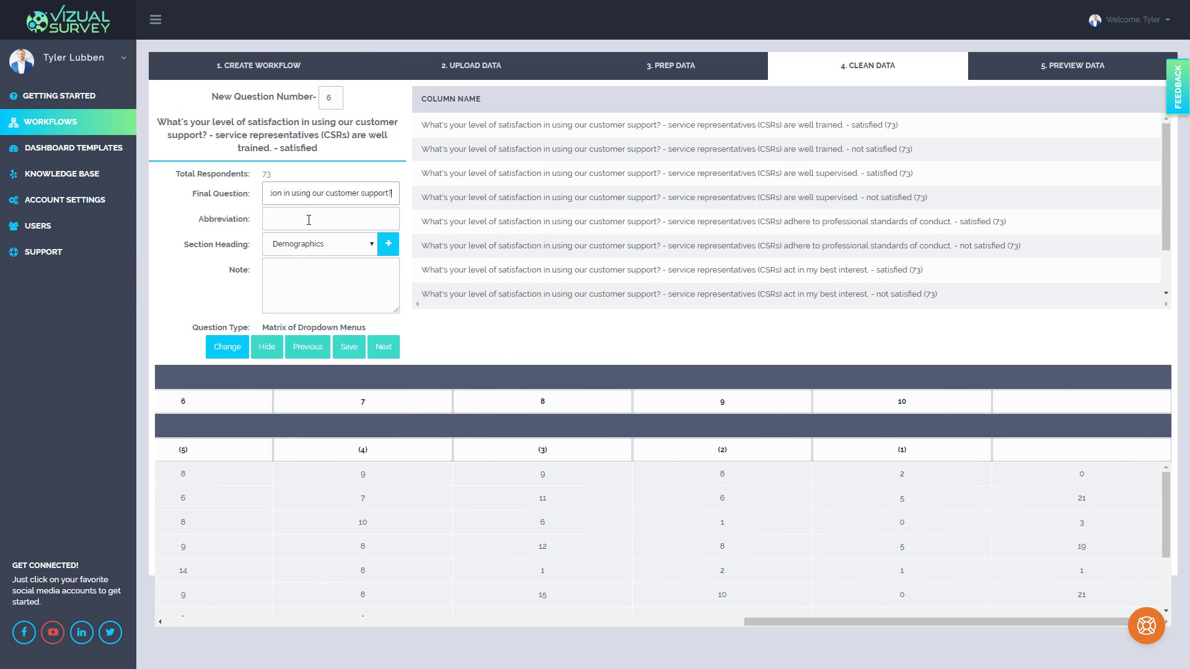
Step: Set question 6's abbreviation to "Matrix of Dropdown Menus" and advance to the next question
click(311, 220)
text(Matr)
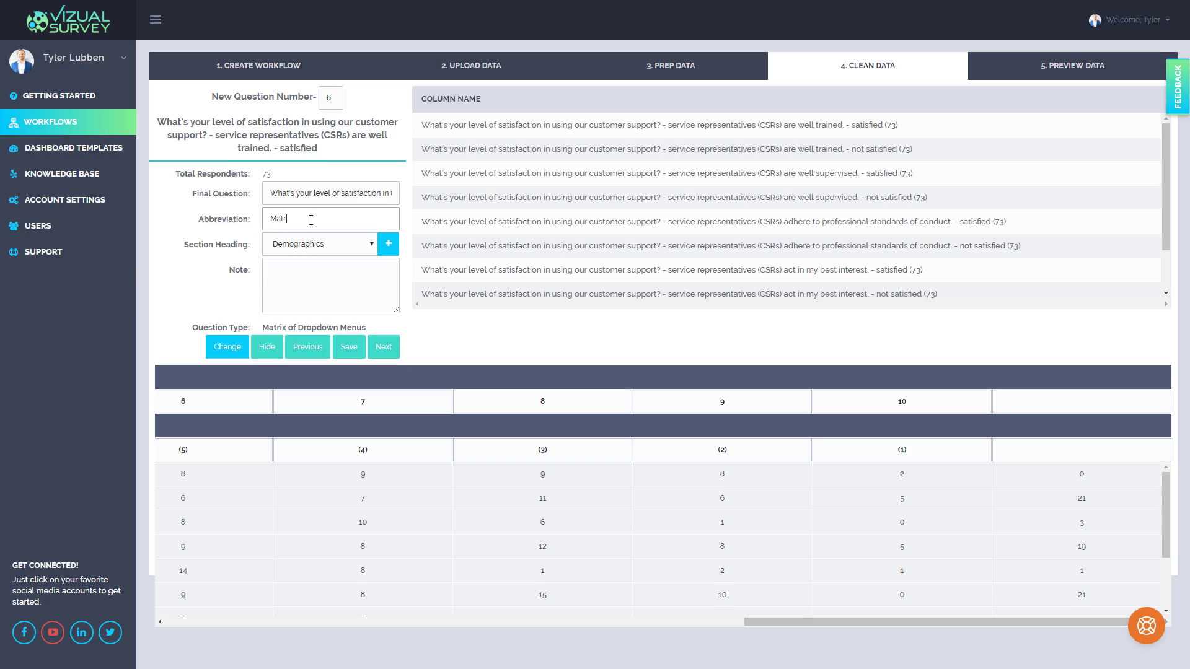
text(ix of Dropdown Menus)
click(383, 352)
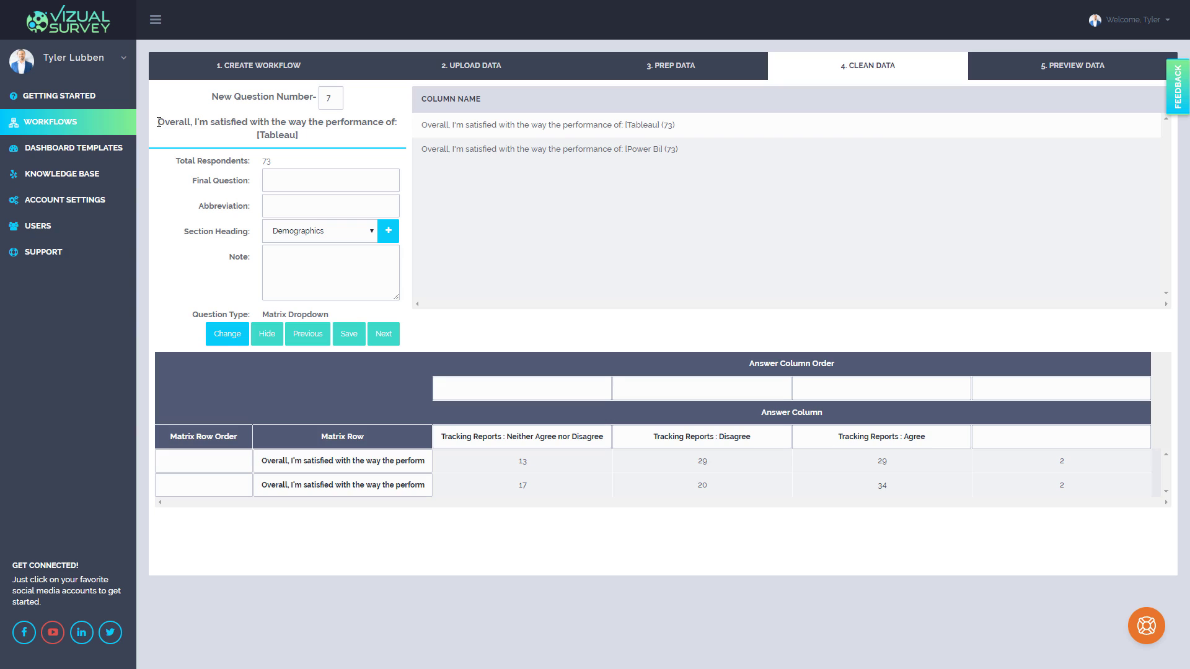
Step: Copy "Overall, I'm satisfied with the way the performance of:" from the heading into question 7's final question
drag(158, 122, 397, 122)
triple_click(398, 122)
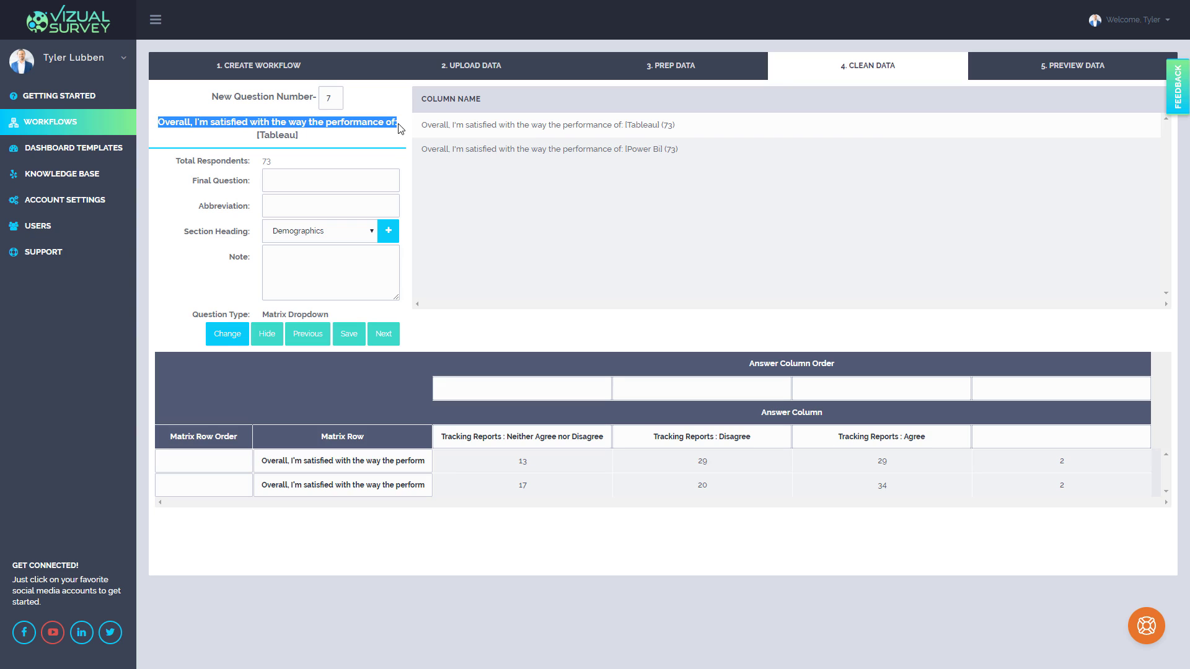
key(ctrl+c)
click(357, 176)
key(ctrl+v)
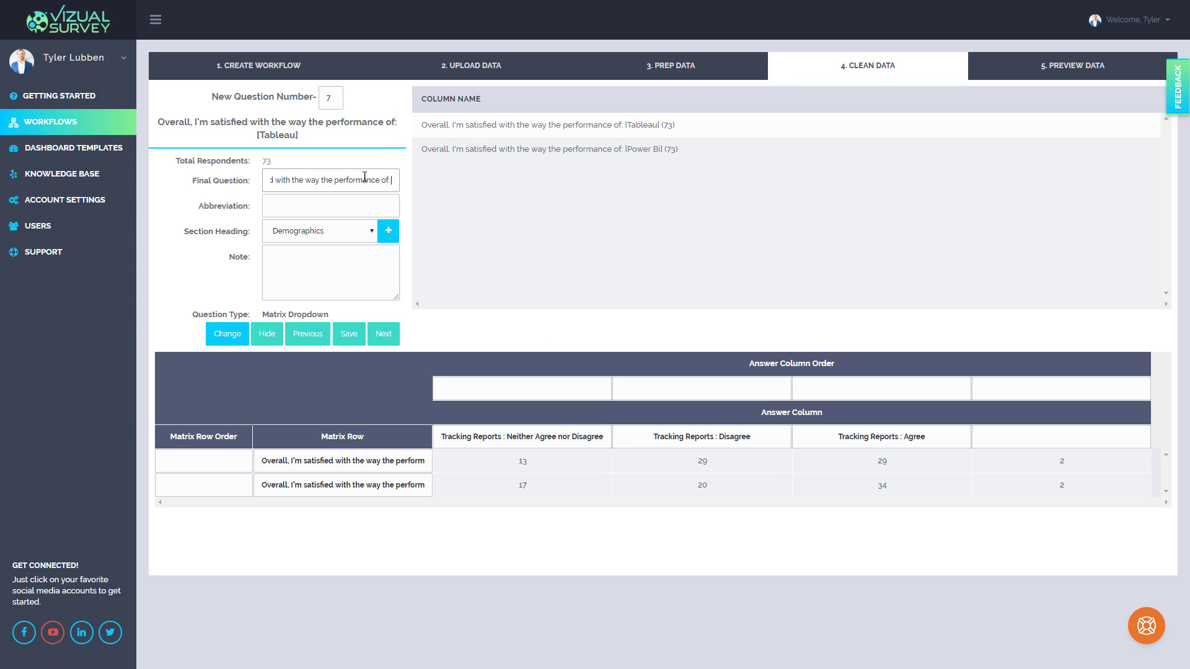
click(630, 189)
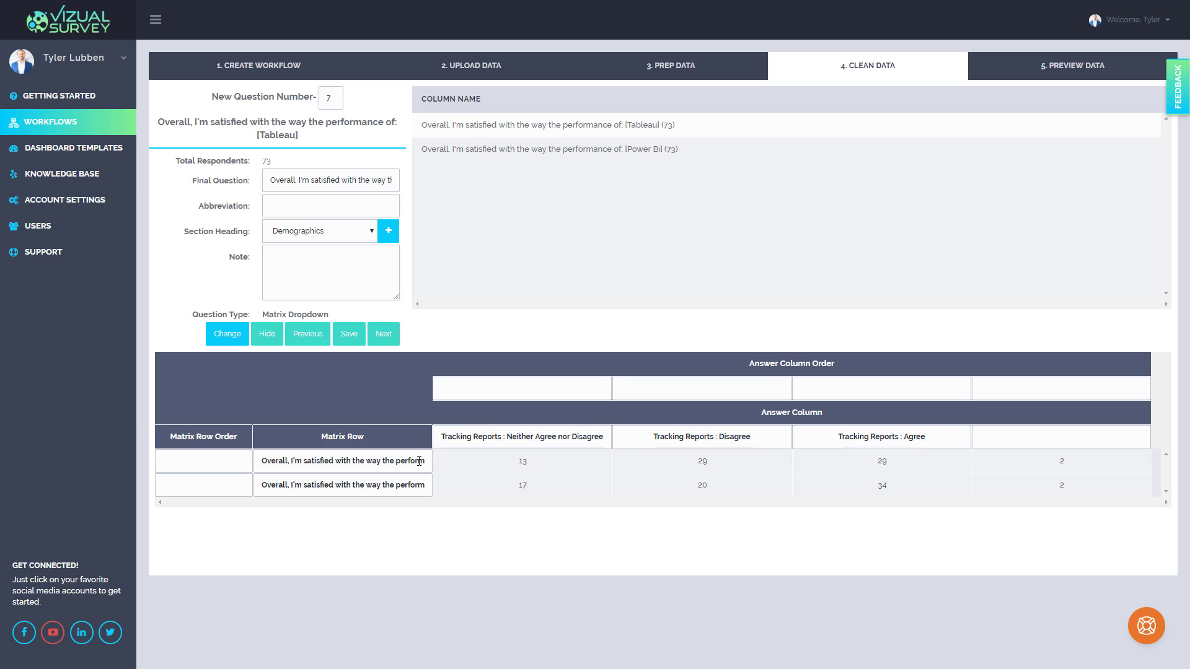
Step: Reduce question 7's matrix row labels to "Tableau" and "Power Bi", removing the question text and square brackets
drag(376, 468, 103, 411)
click(390, 461)
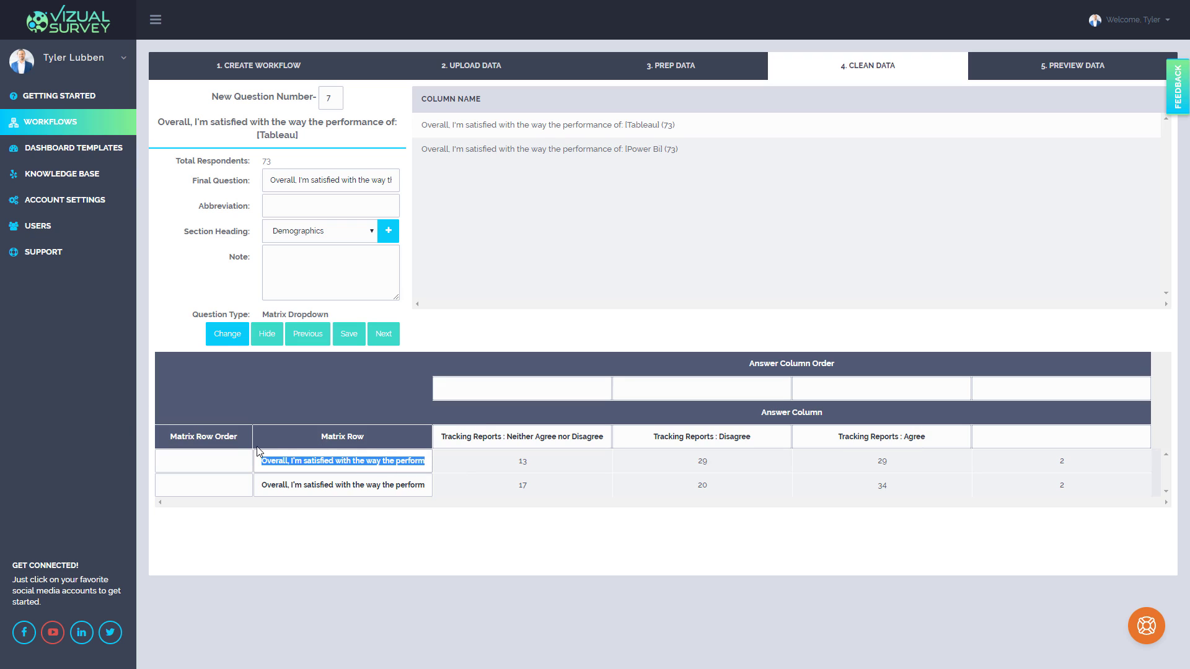
key(BackSpace)
drag(296, 486, 555, 476)
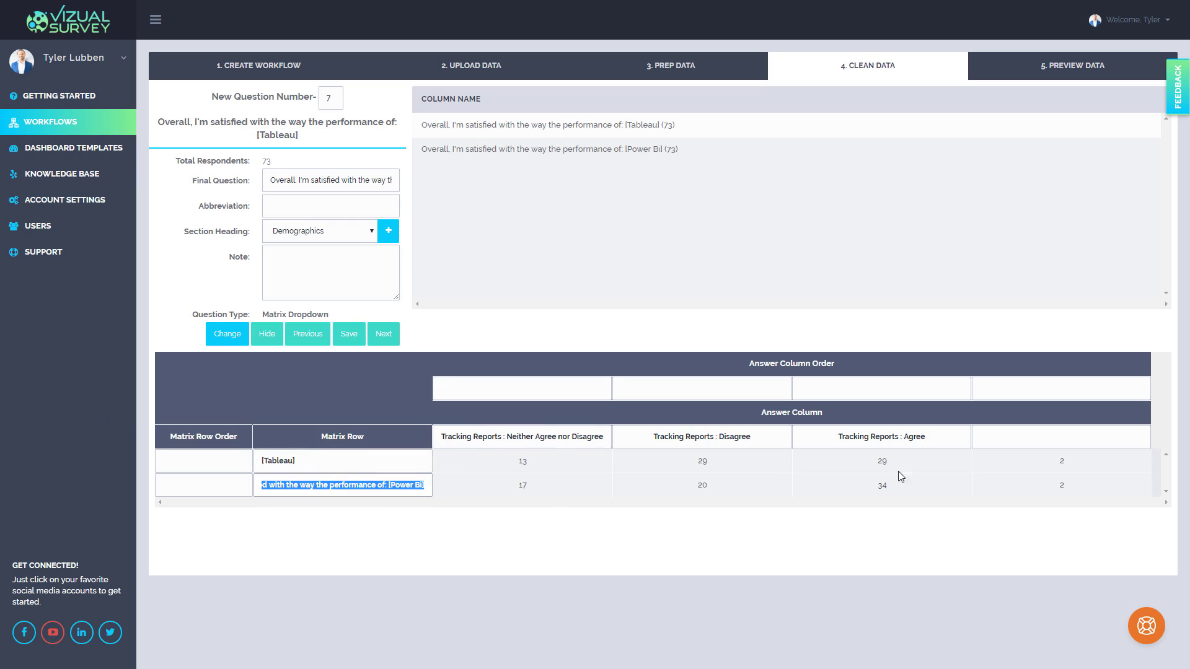
click(390, 485)
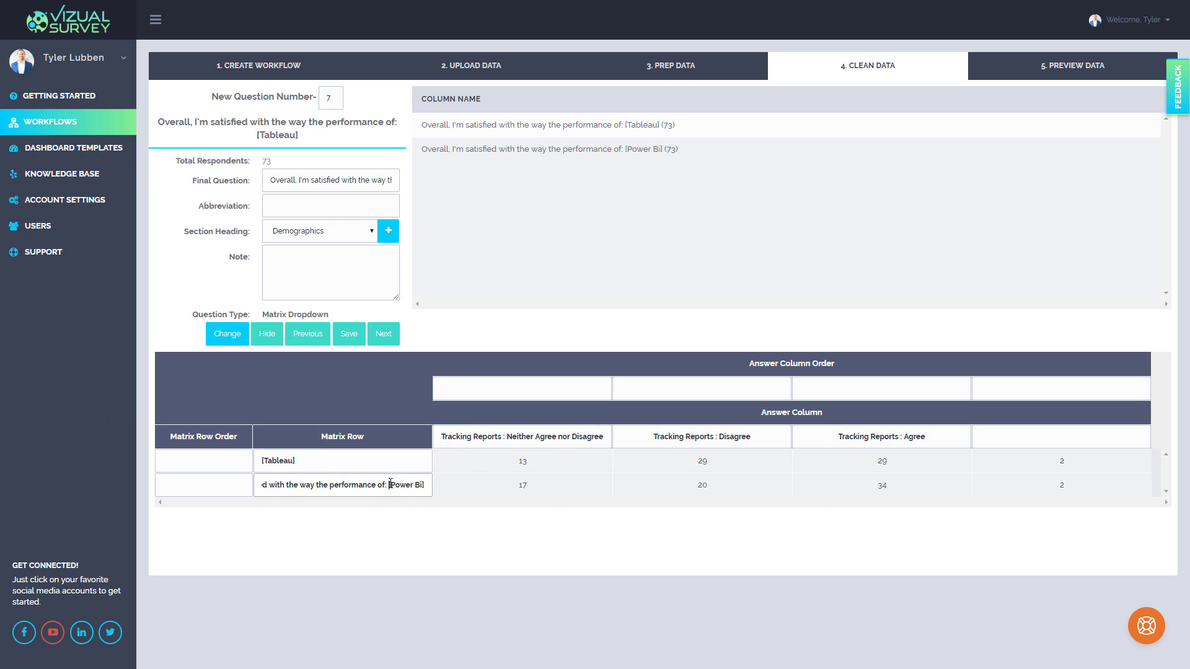
drag(390, 485, 110, 441)
key(BackSpace)
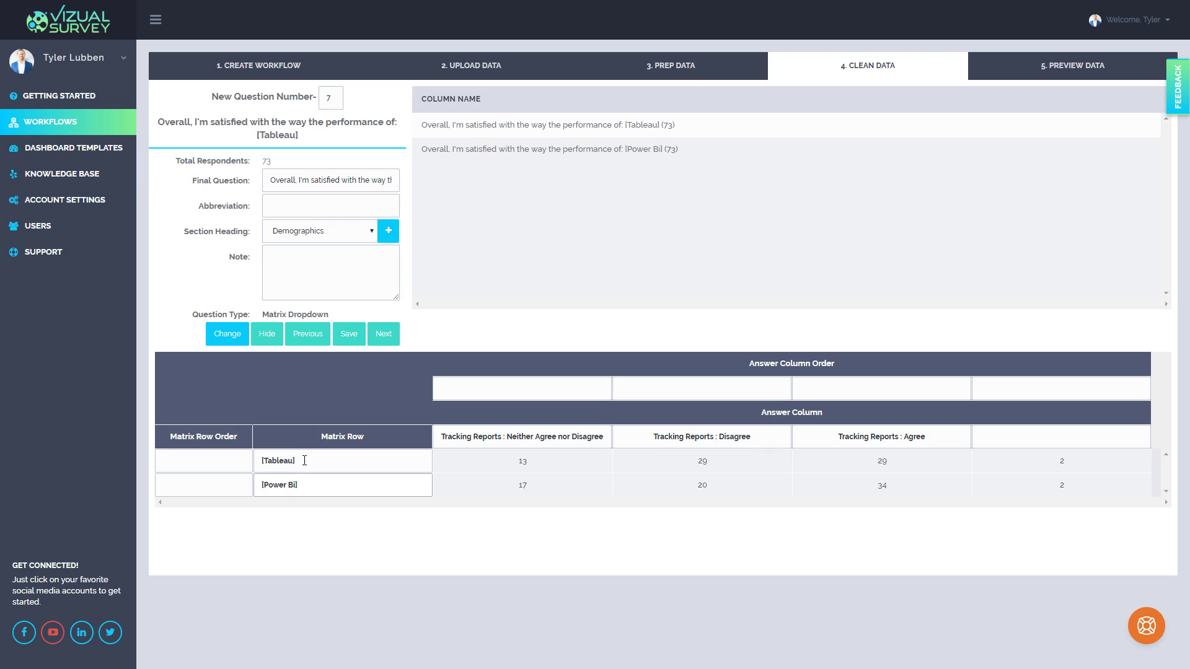
click(307, 463)
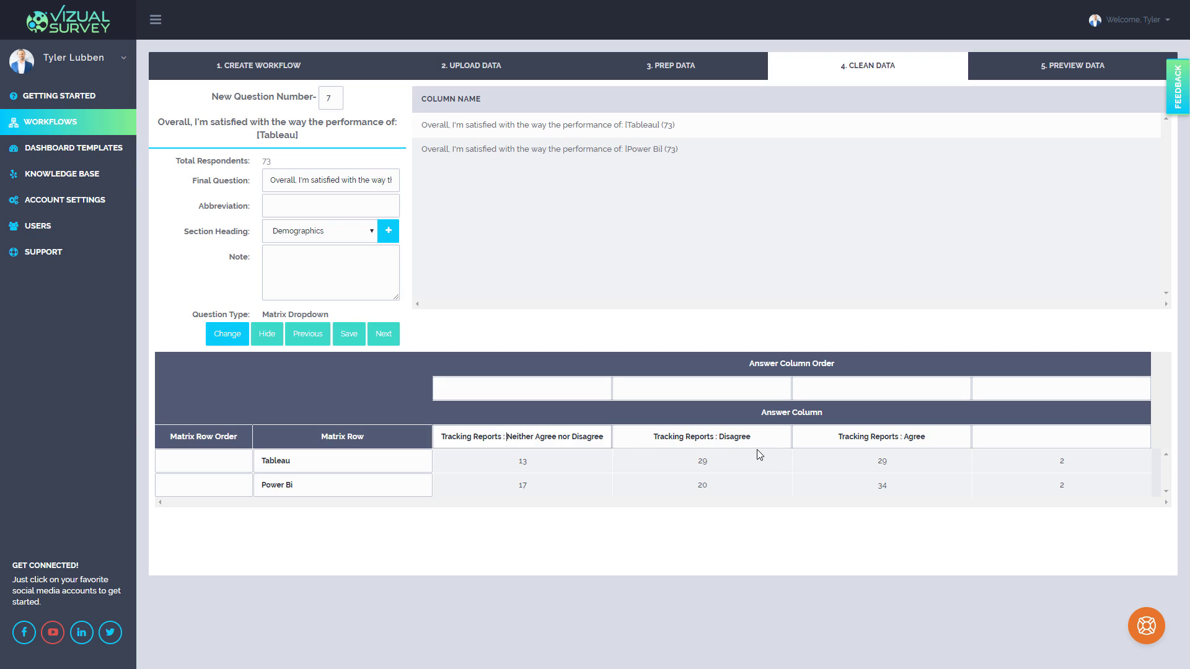
Step: Set question 7's answer column order to 1 for Agree, 2 for Neither Agree nor Disagree and 3 for Disagree
click(592, 394)
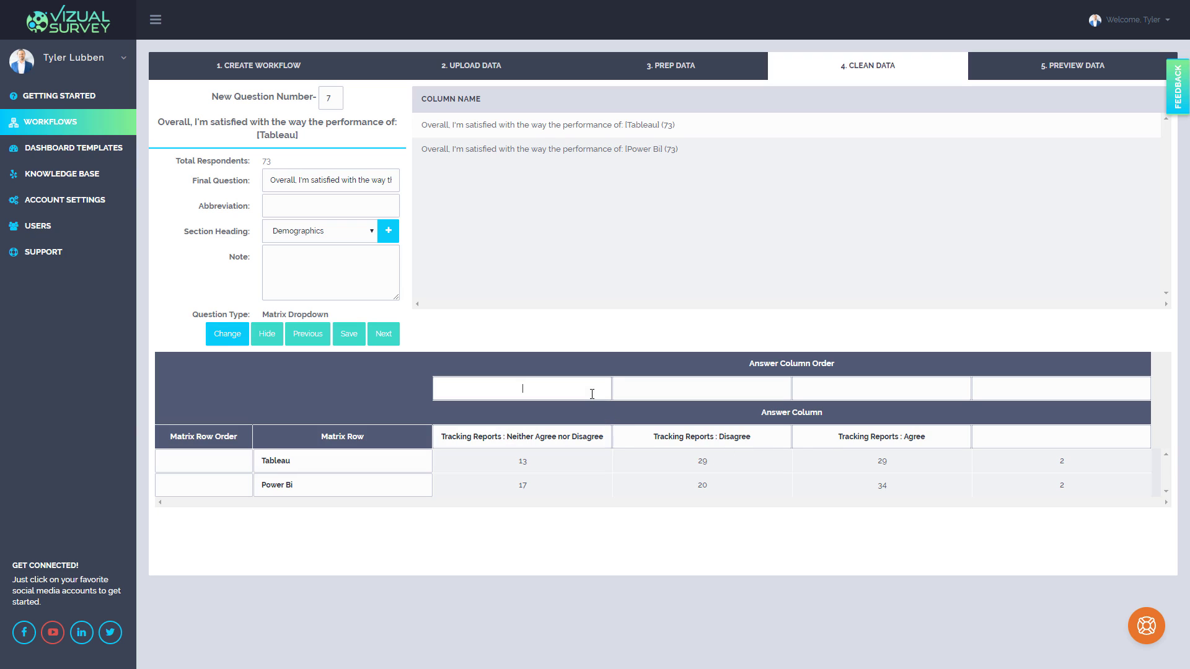
click(833, 396)
text(1)
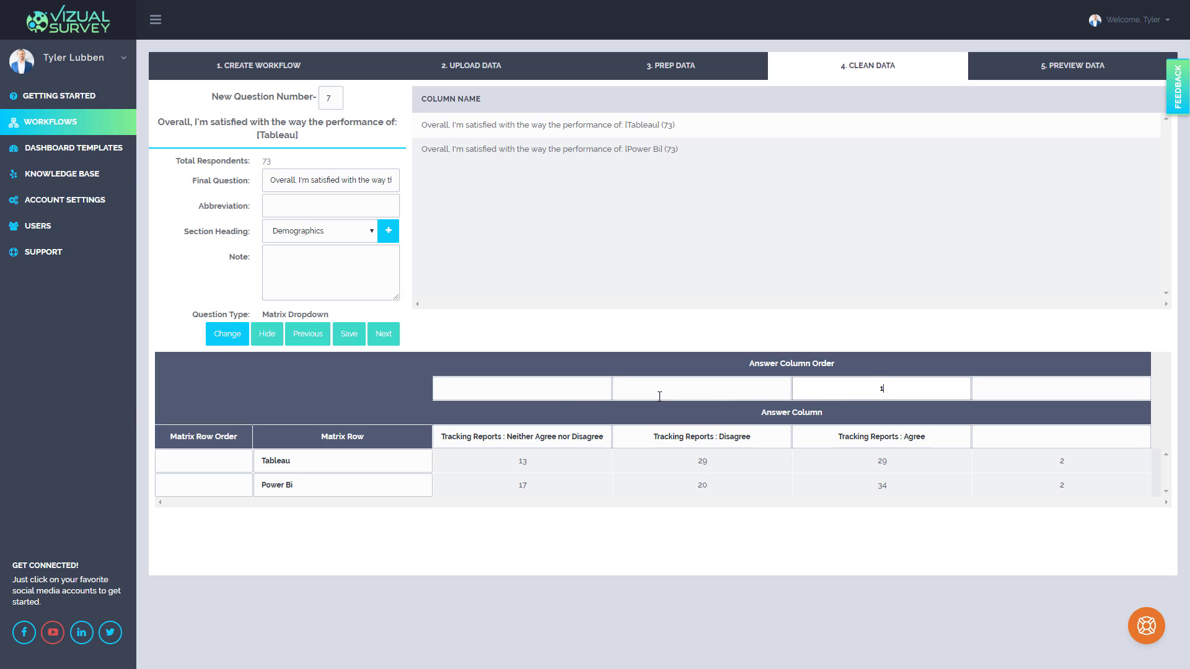
click(555, 397)
text(2)
click(651, 391)
text(3)
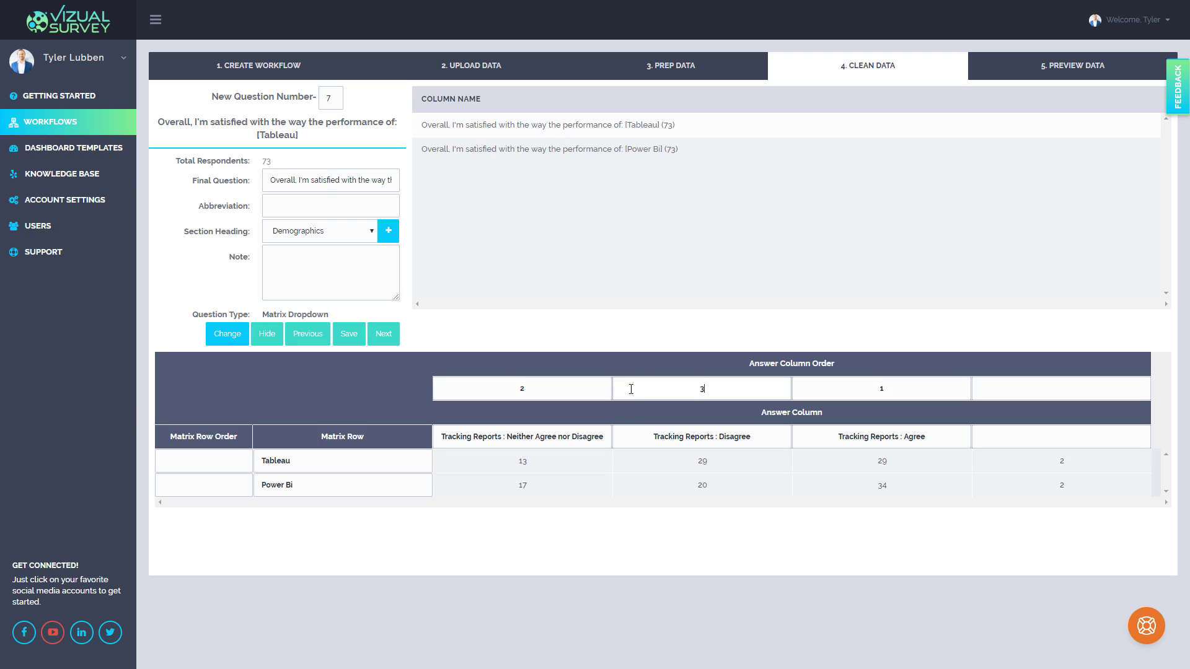
Step: Set question 7's abbreviation to "Matrix Dropdown" and advance to the next question
click(316, 201)
text(Matrix D)
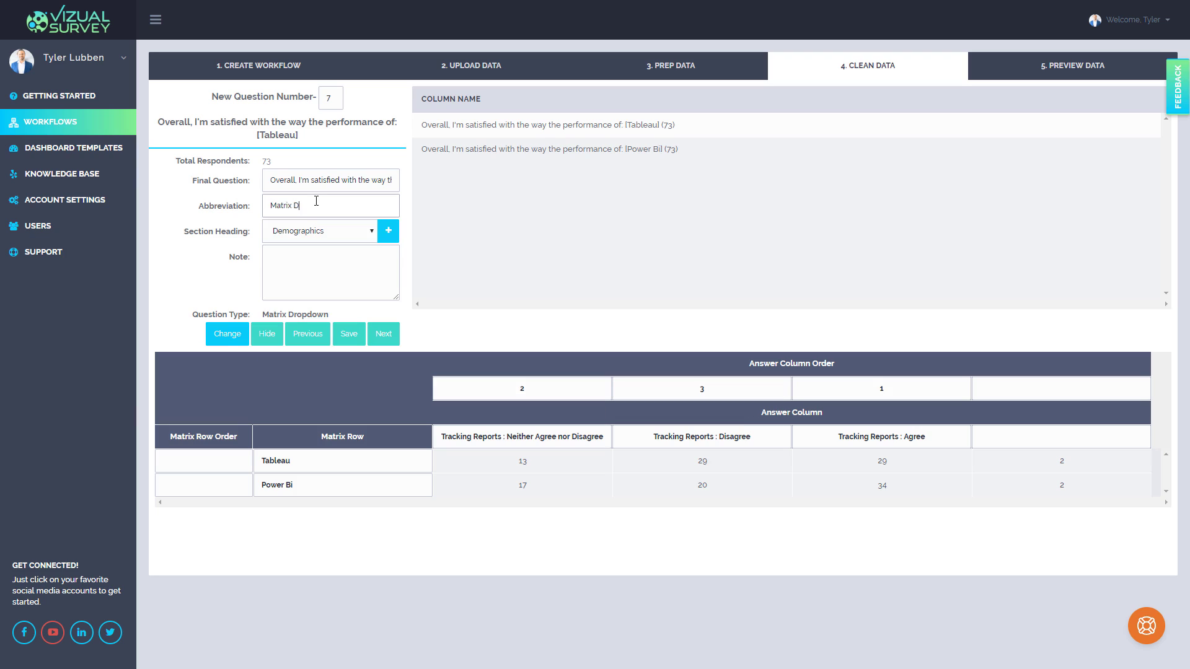
text(op)
click(384, 334)
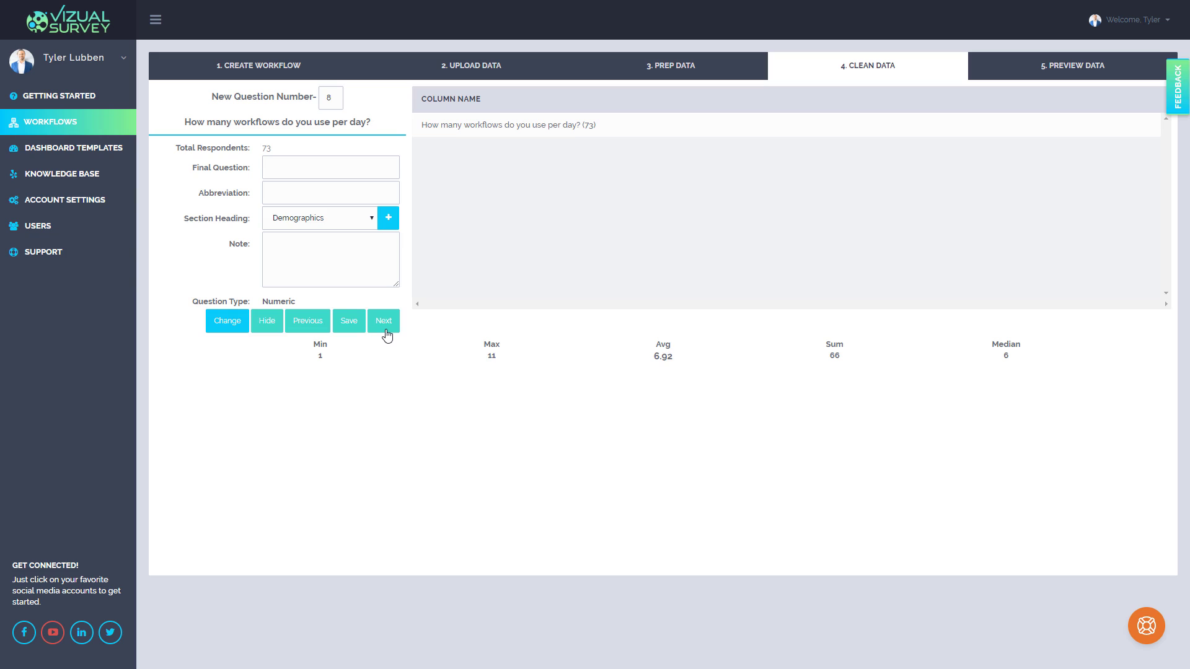
Step: Copy "How many workflows do you use per day?" from the heading into question 8's final question
drag(375, 124, 187, 125)
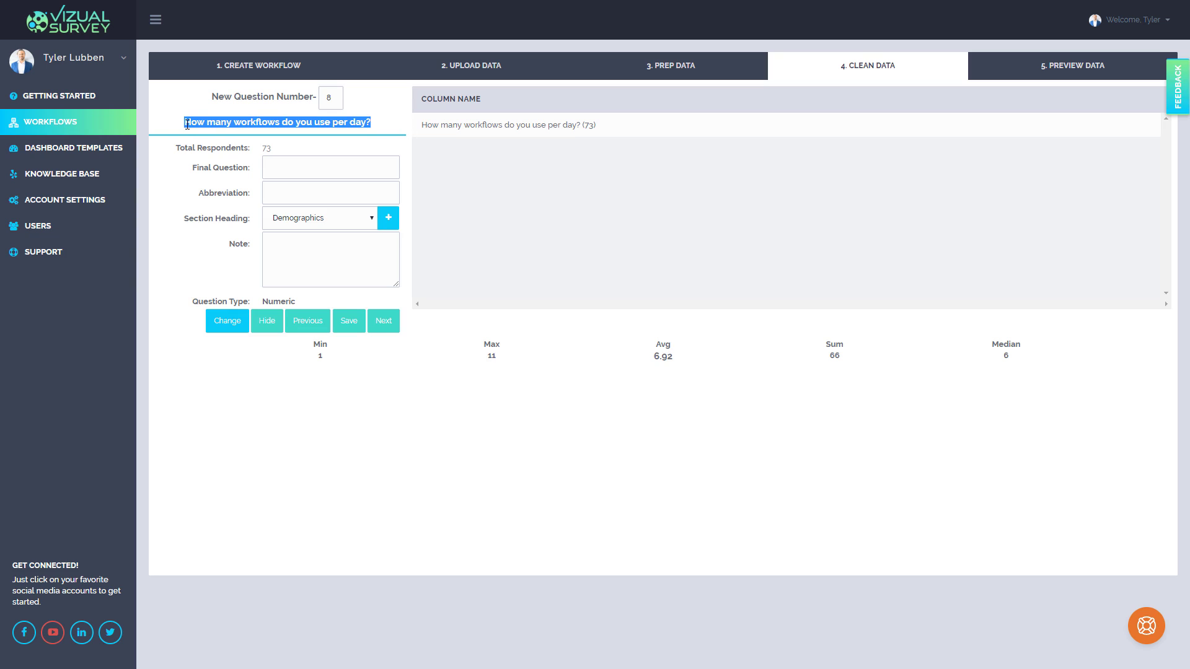
key(ctrl+c)
click(274, 167)
key(ctrl+v)
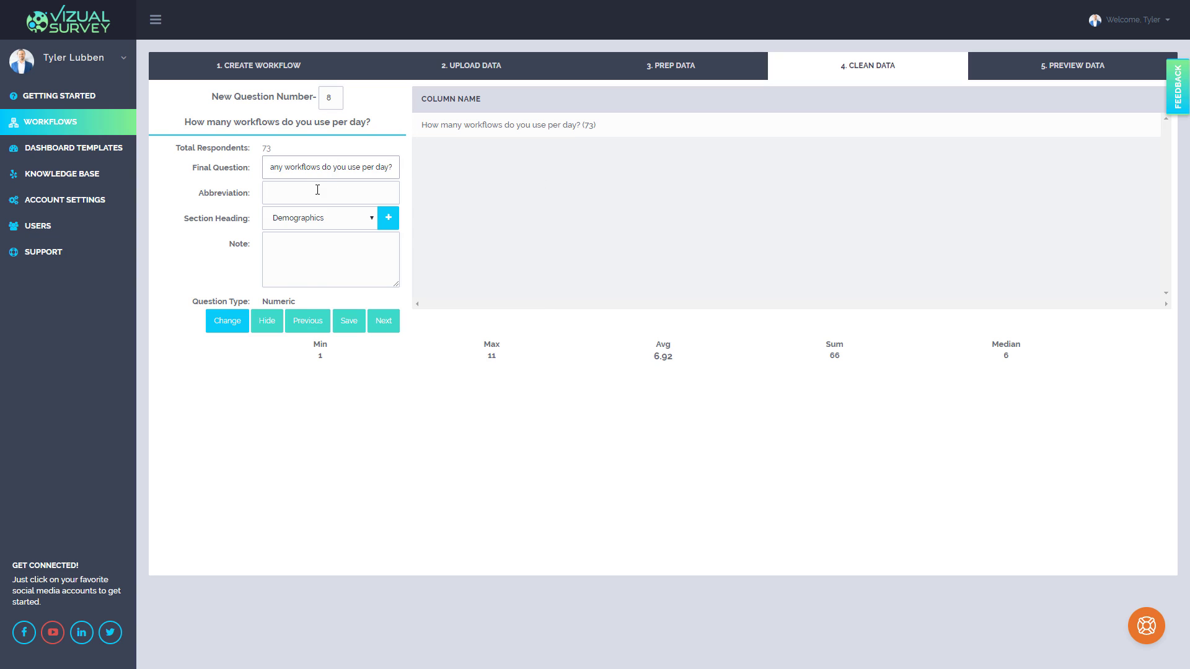
Step: Set question 8's abbreviation to "Numeric" and advance to the next question
click(317, 190)
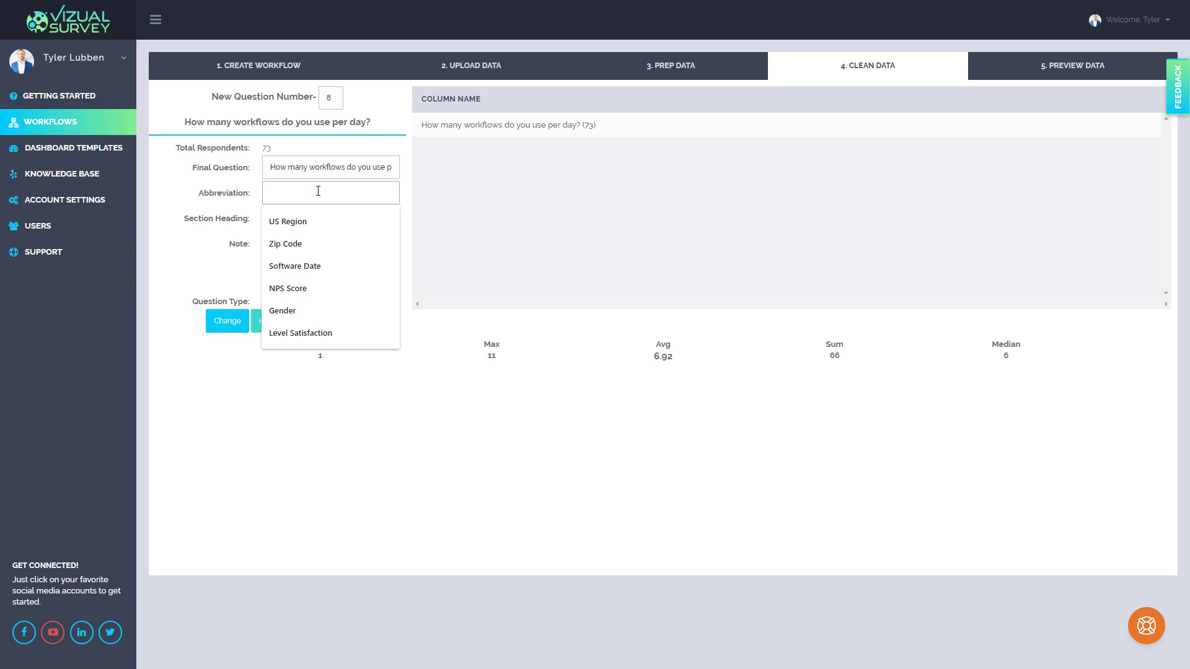
text(Numeric)
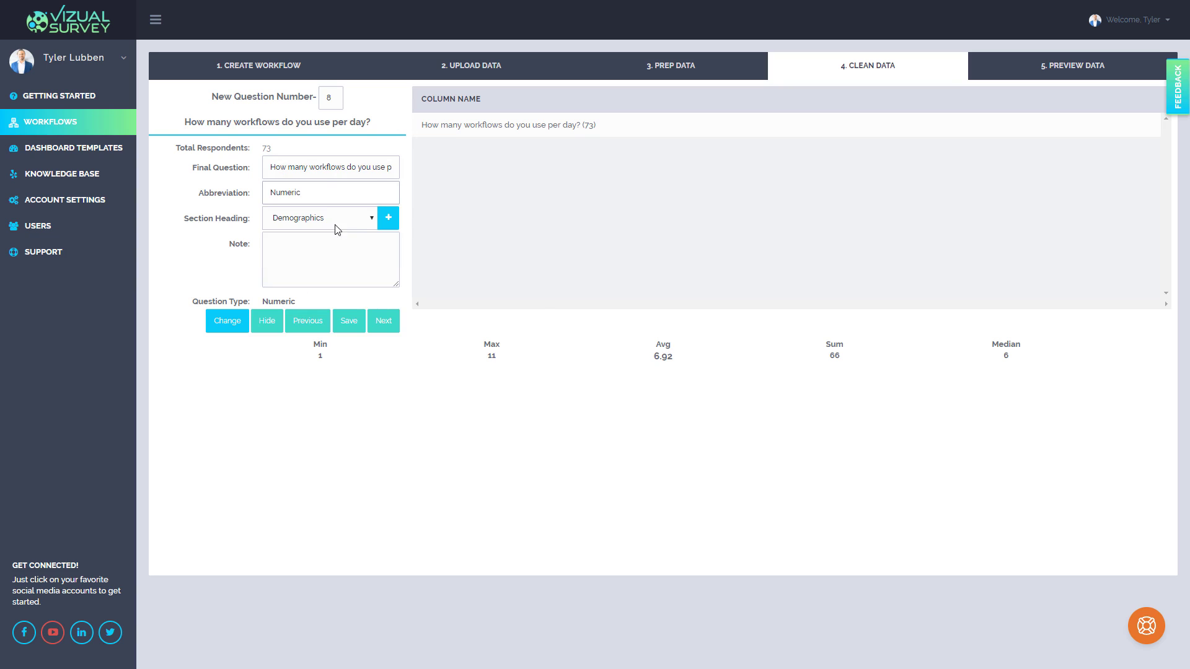
click(386, 323)
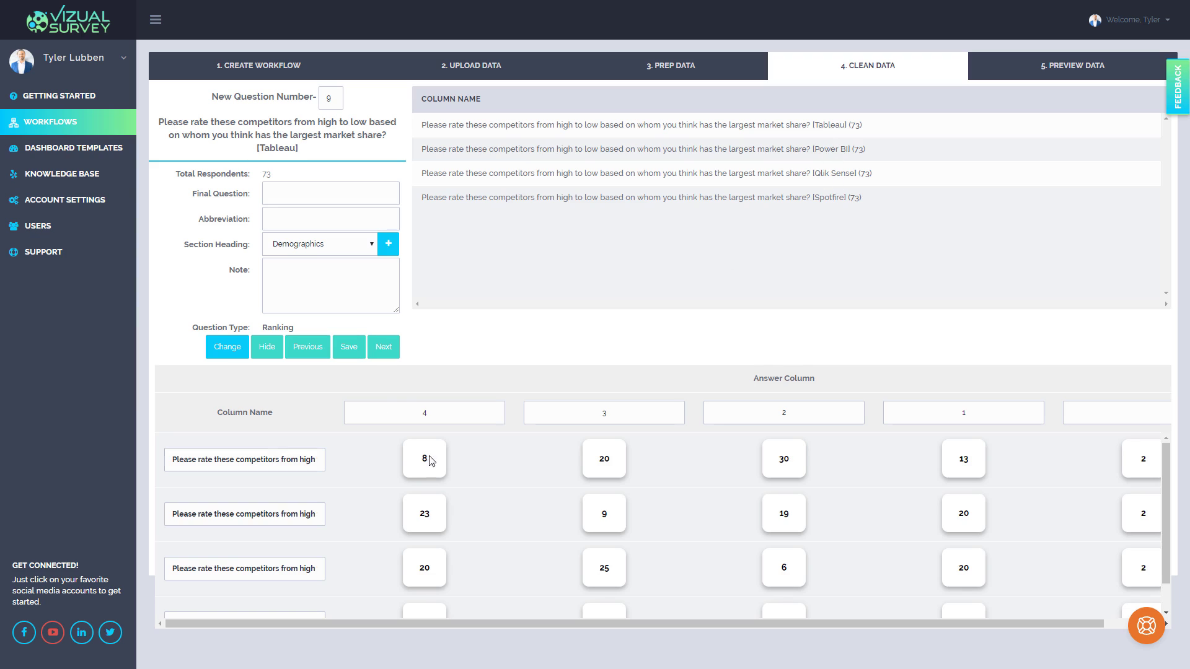
Step: Shorten the first row label of question 9 to "Tableau" by removing the question text and brackets around it
drag(317, 459, 435, 457)
click(255, 461)
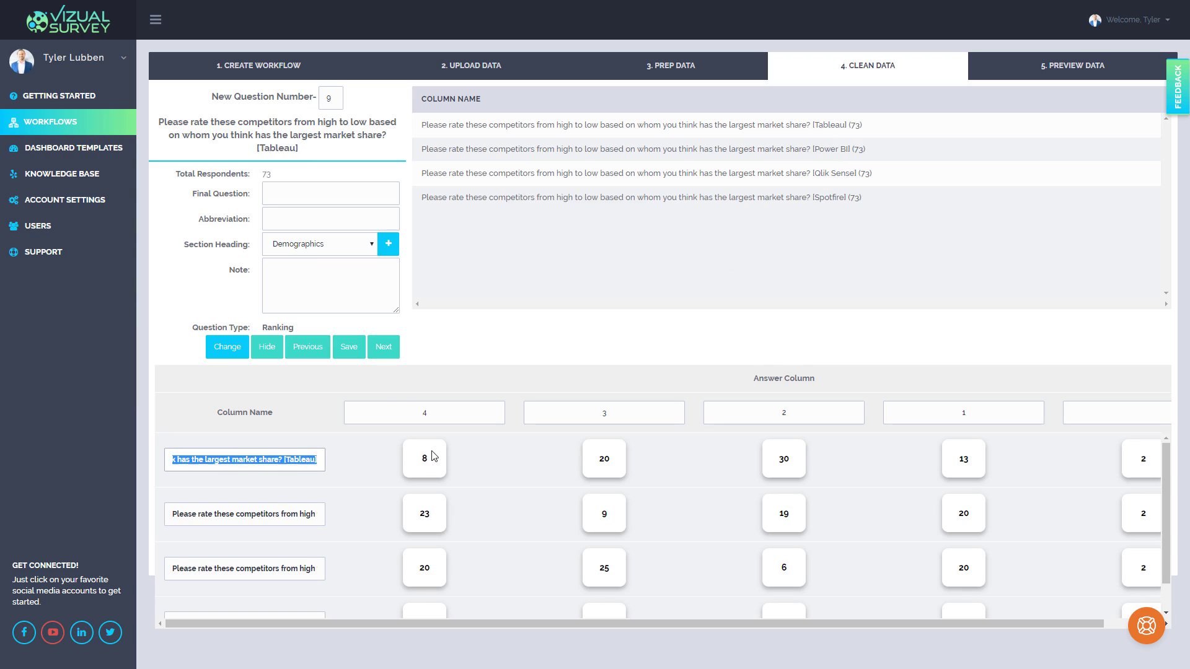
click(319, 456)
key(BackSpace)
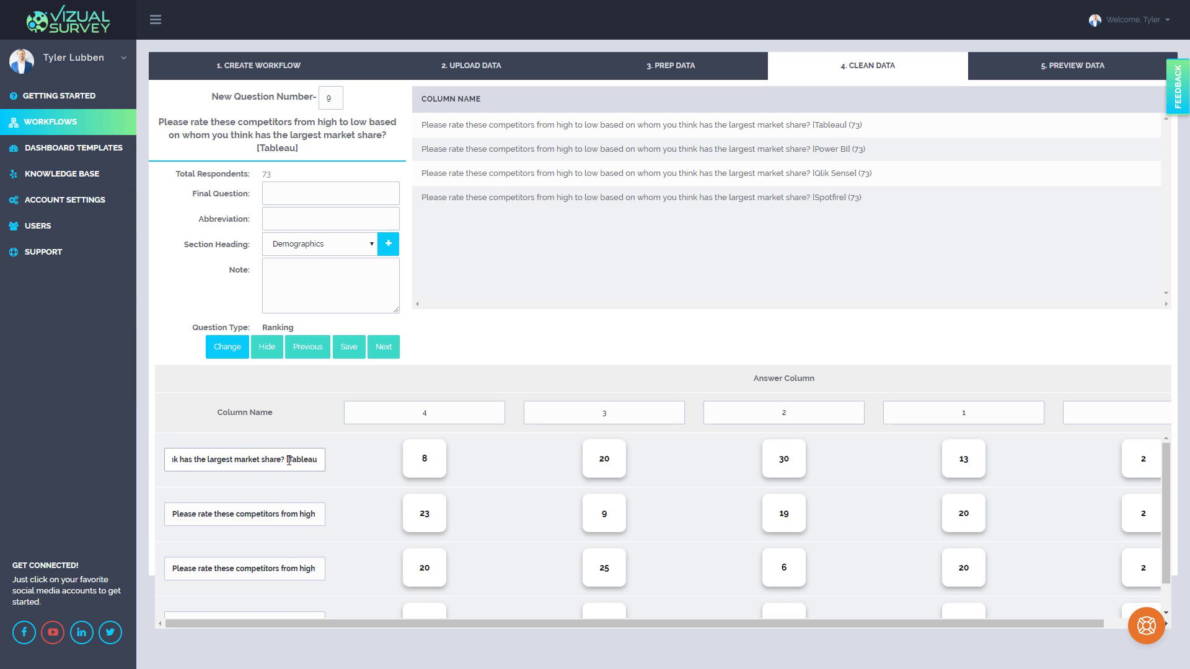
drag(289, 460, 28, 460)
key(BackSpace)
Step: Shorten the second row label of question 9 to "Power BI" by removing the surrounding question text and brackets
drag(195, 514, 318, 513)
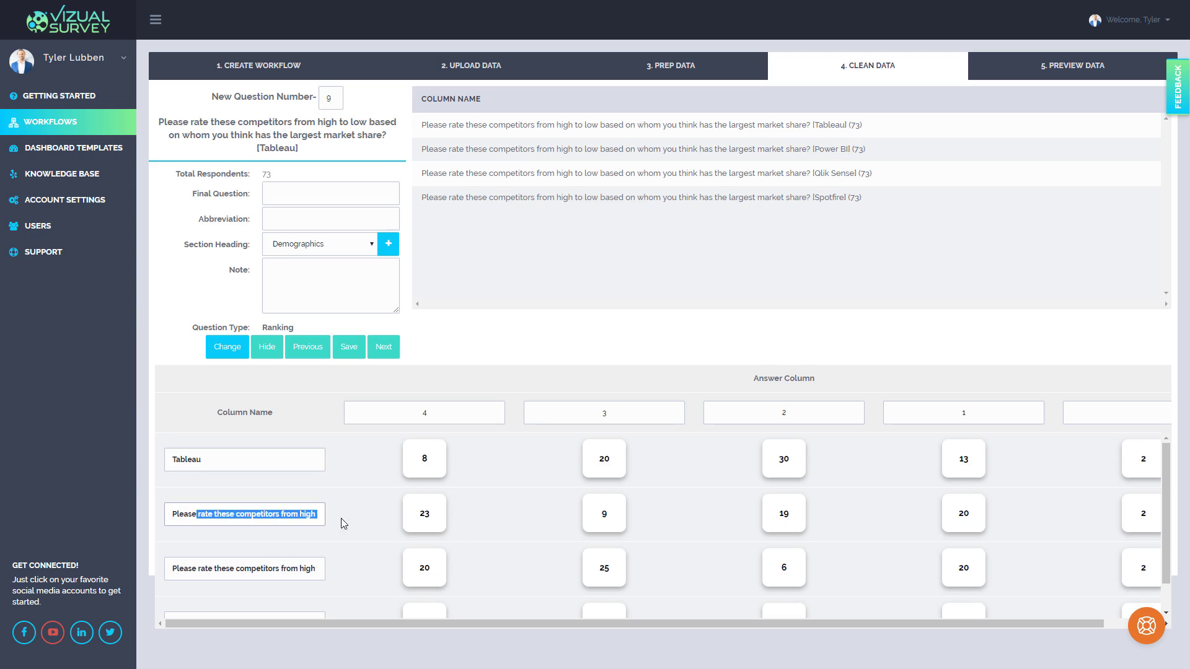
click(195, 514)
drag(196, 514, 510, 524)
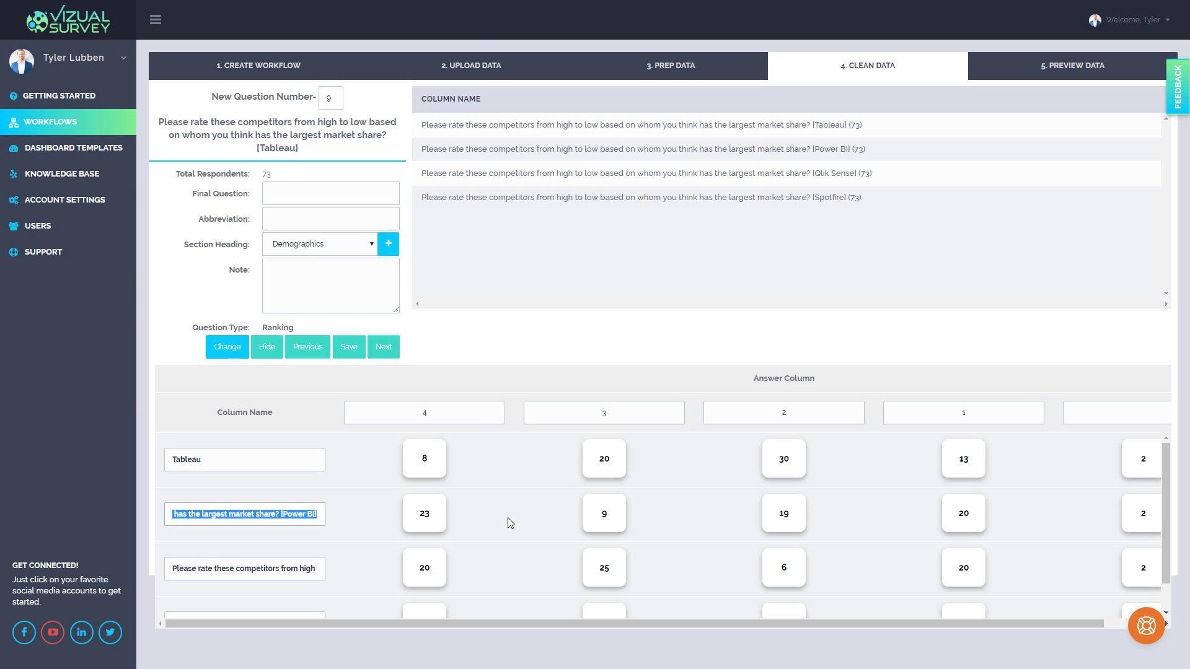
click(317, 514)
key(BackSpace)
drag(287, 514, 28, 514)
key(BackSpace)
Step: Shorten the third row label of question 9 to "Qlik Sense", removing the question text and brackets
drag(195, 568, 481, 586)
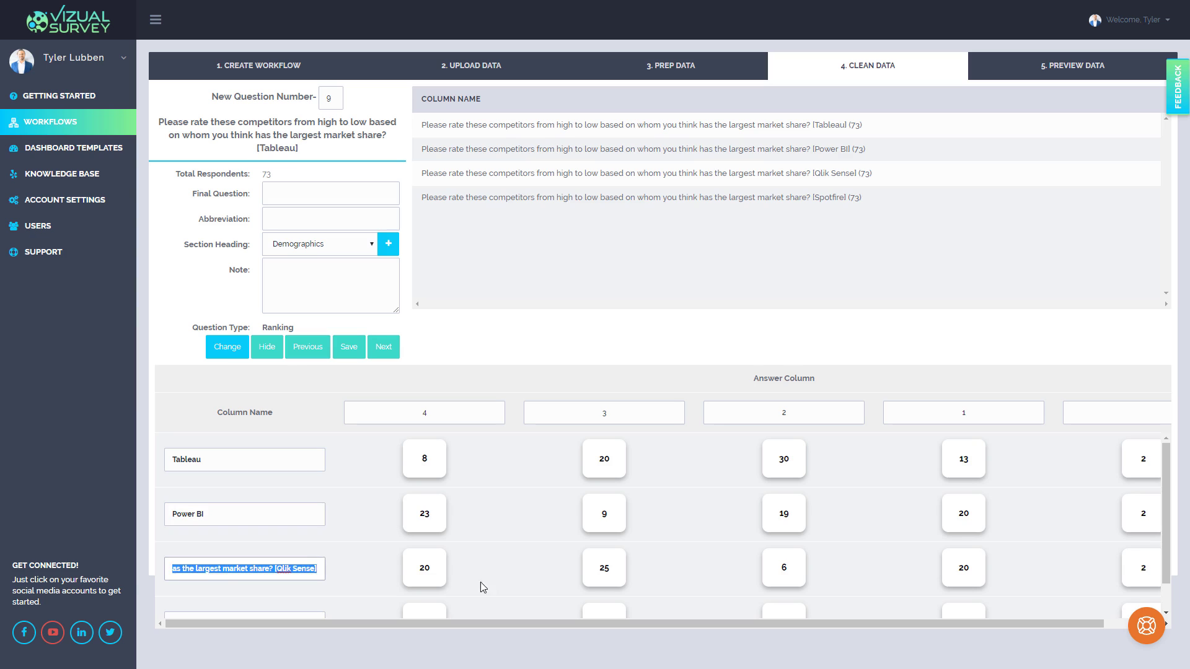
click(317, 569)
drag(279, 568, 28, 568)
key(BackSpace)
Step: Shorten the fourth row label of question 9 to "Spotfire", removing the question text and brackets
scroll(273, 561, down, 1)
drag(196, 590, 157, 550)
click(317, 592)
key(BackSpace)
key(BackSpace)
scroll(253, 555, up, 1)
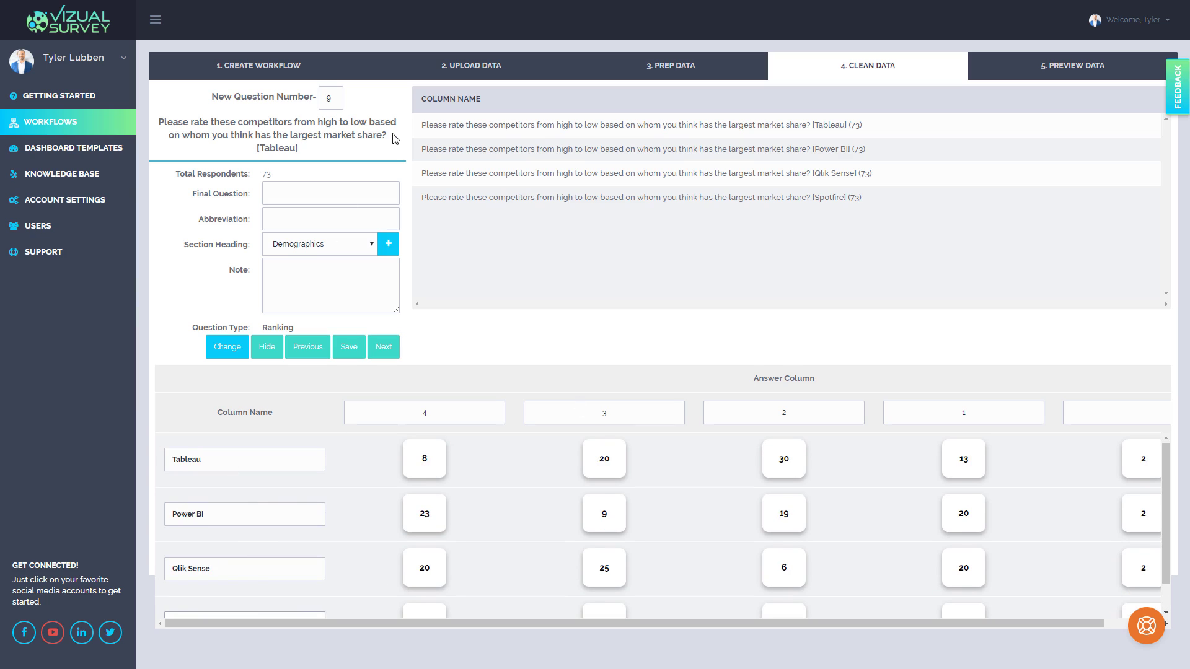
Step: Set question 9's final question to "Please rate these competitors from high to low based on whom you think has the largest market share?"
mouse_move(389, 136)
mouse_down()
mouse_move(160, 123)
mouse_move(377, 152)
mouse_move(399, 133)
mouse_up()
click(339, 194)
key(ctrl+v)
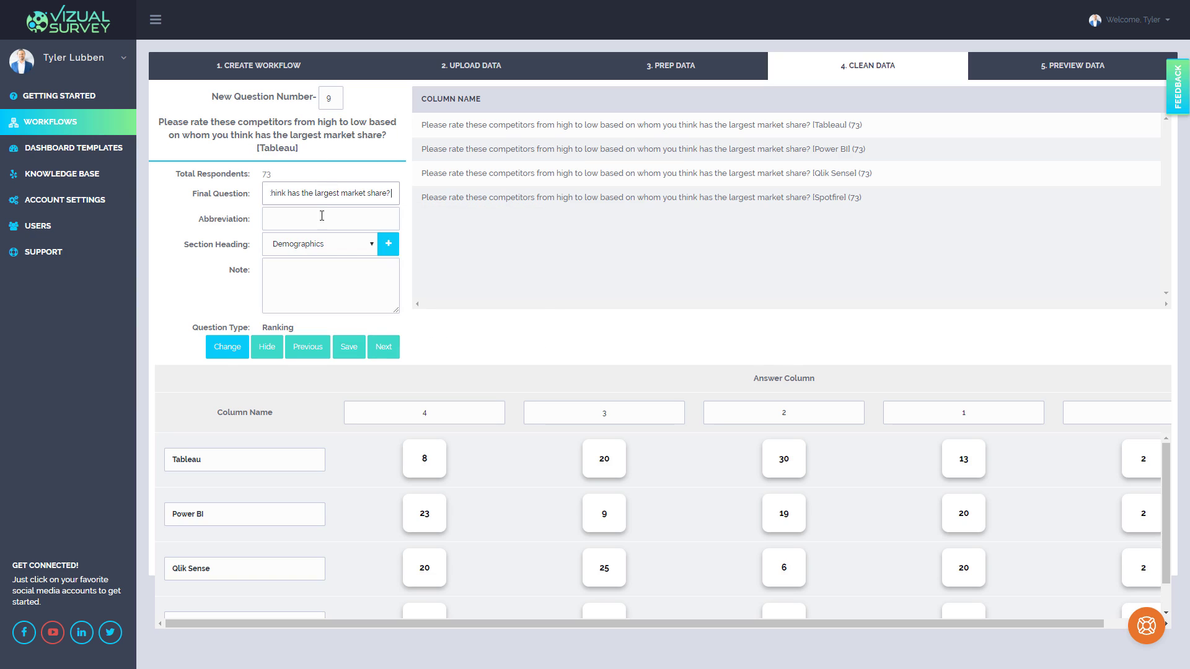
Step: Set question 9's abbreviation to "Ranking" and advance to the next question
click(323, 224)
text(Ranking)
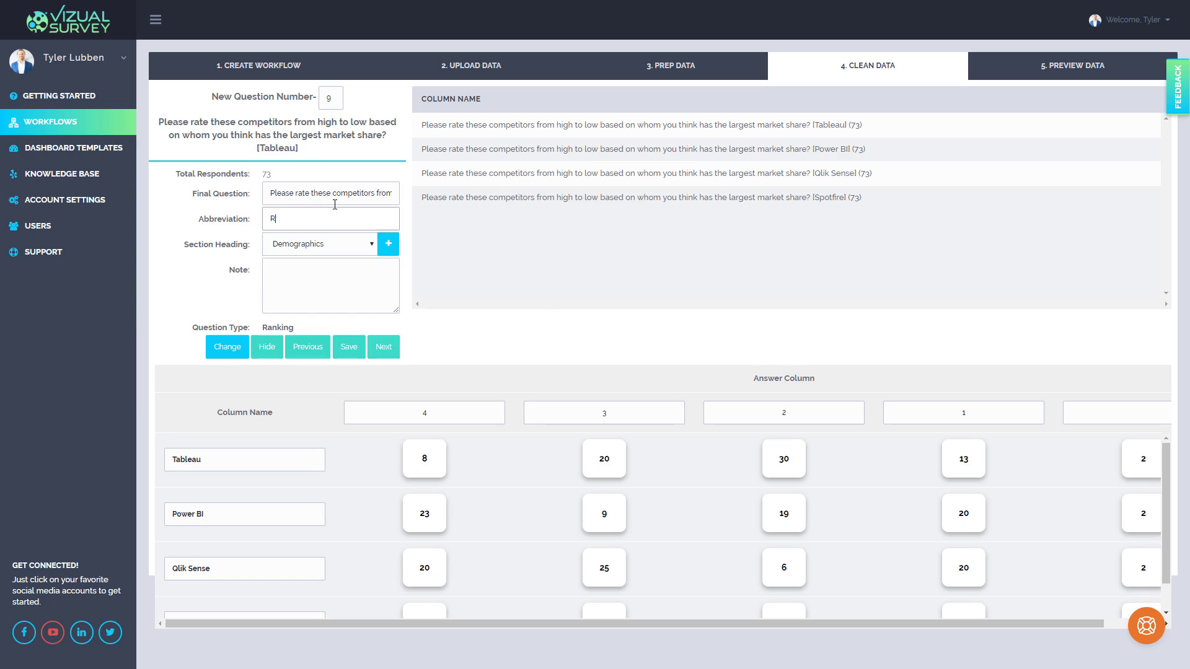
click(379, 347)
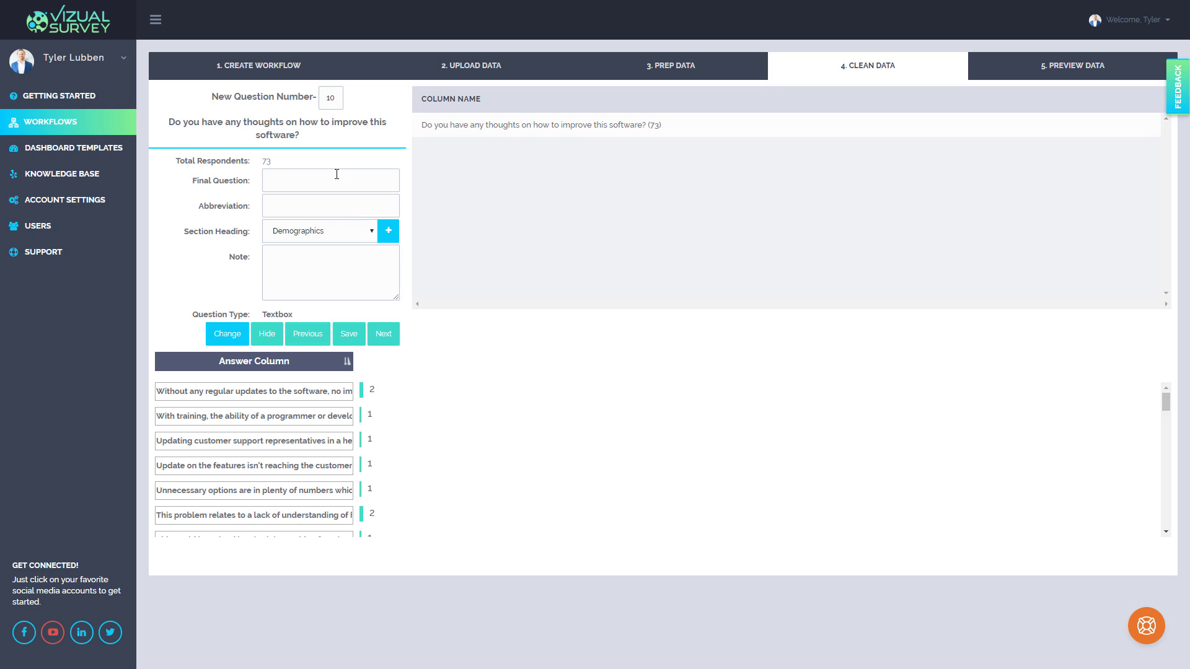
Step: Copy "Do you have any thoughts on how to improve this software?" from the heading into question 10's final question
drag(322, 139, 171, 122)
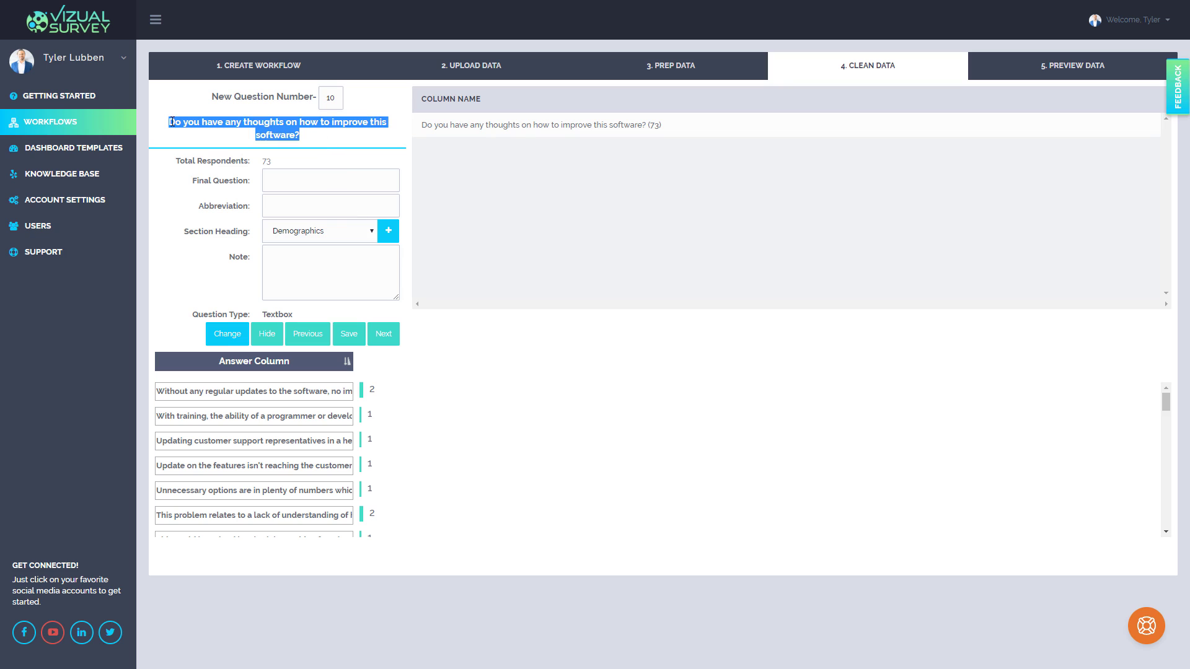
key(ctrl+c)
click(354, 183)
key(ctrl+v)
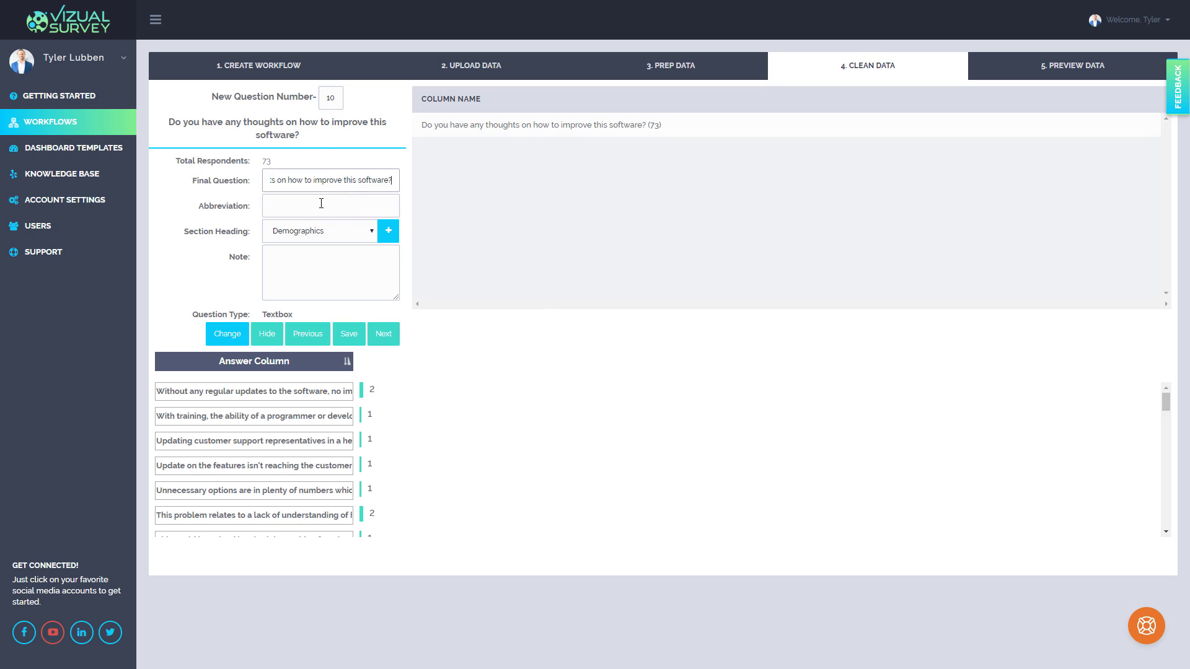
Step: Set question 10's abbreviation to "Textbox" and advance to the next question
click(321, 203)
text(Textbox)
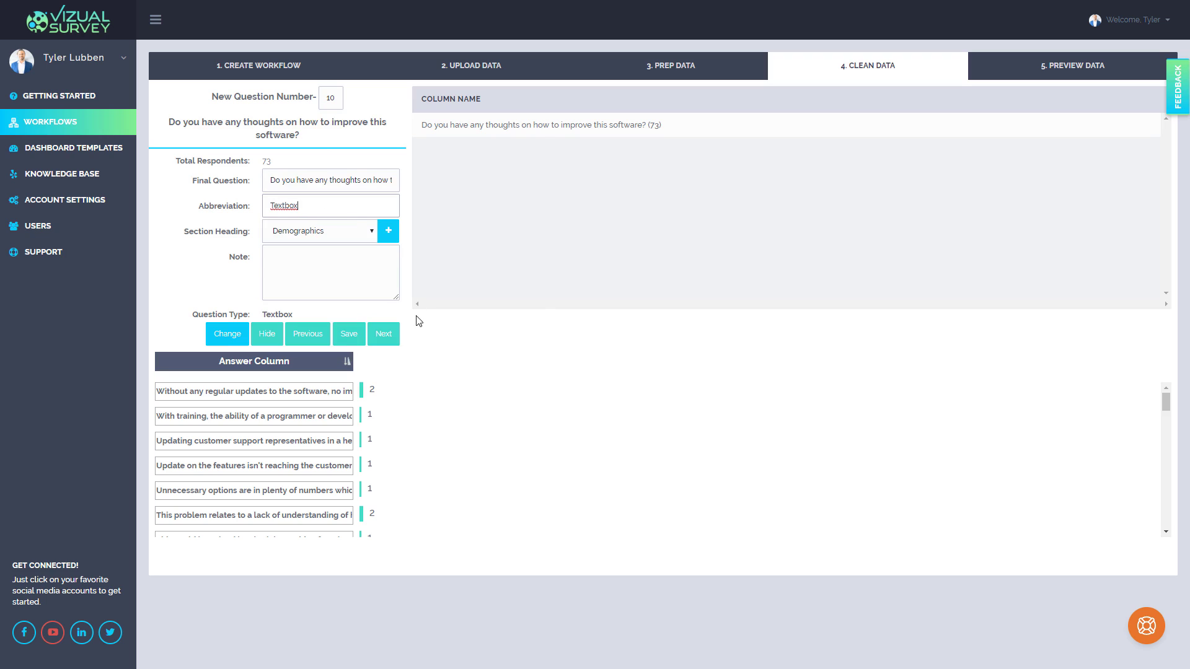
click(392, 336)
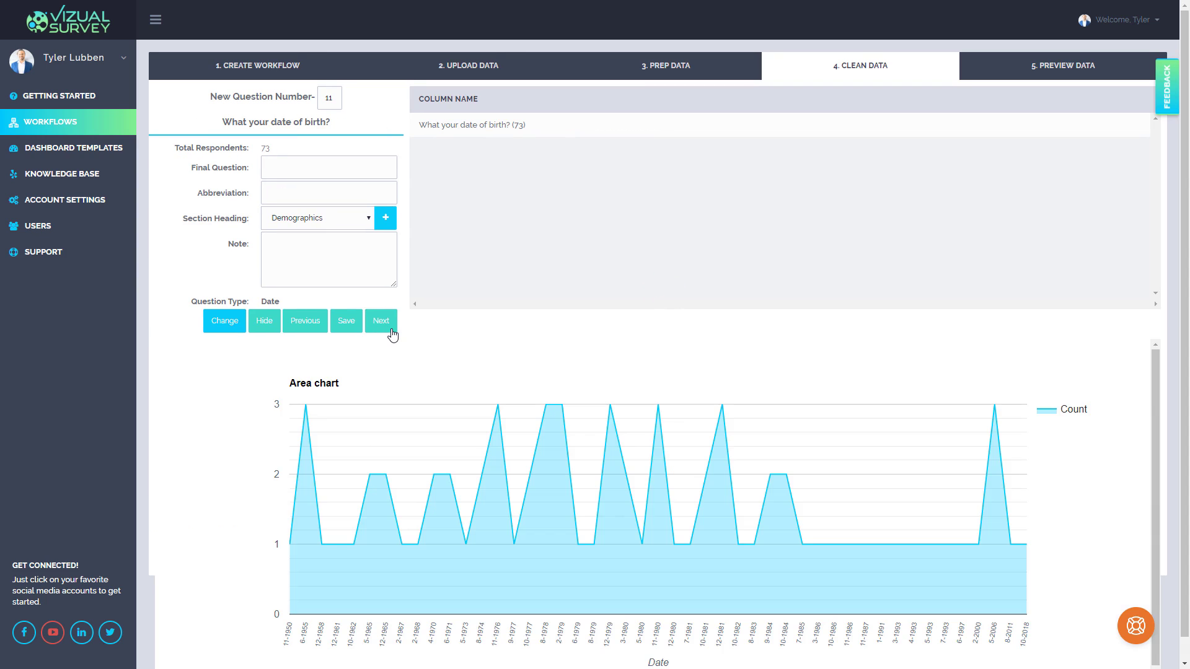
Step: Copy "What your date of birth?" from the heading into question 11's final question, removing the stray question number before it
drag(333, 123, 223, 119)
click(297, 160)
click(300, 166)
key(ctrl+v)
click(291, 194)
drag(288, 170, 213, 155)
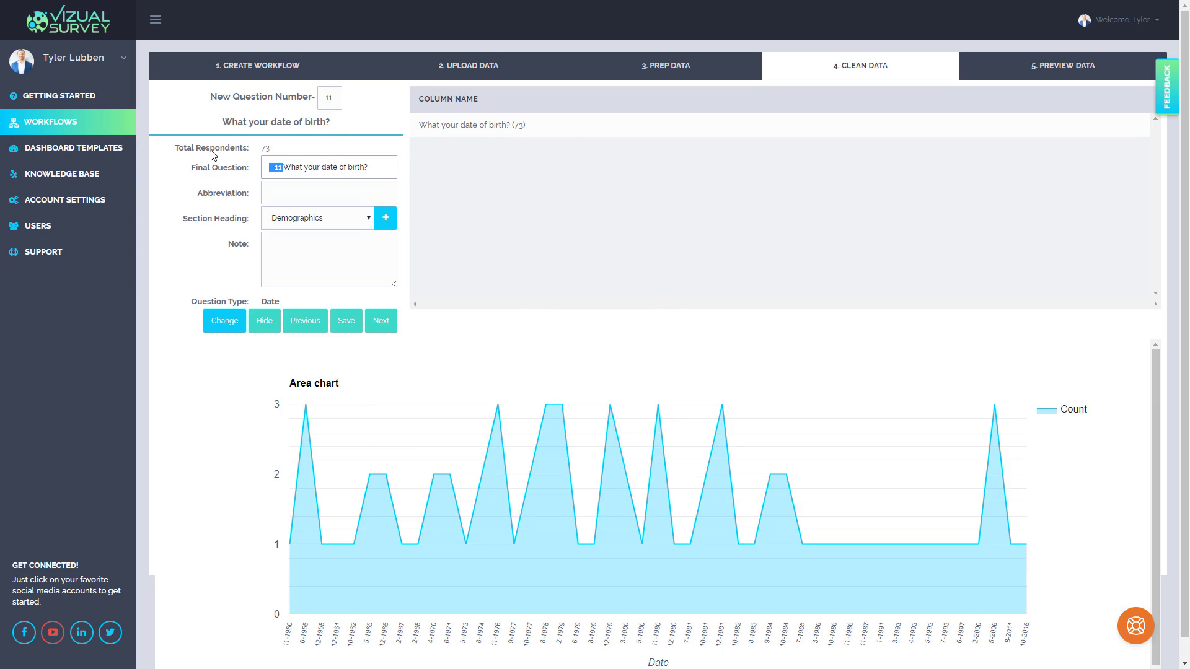
key(BackSpace)
Step: Set question 11's abbreviation to "Date" and advance to the next question
click(318, 192)
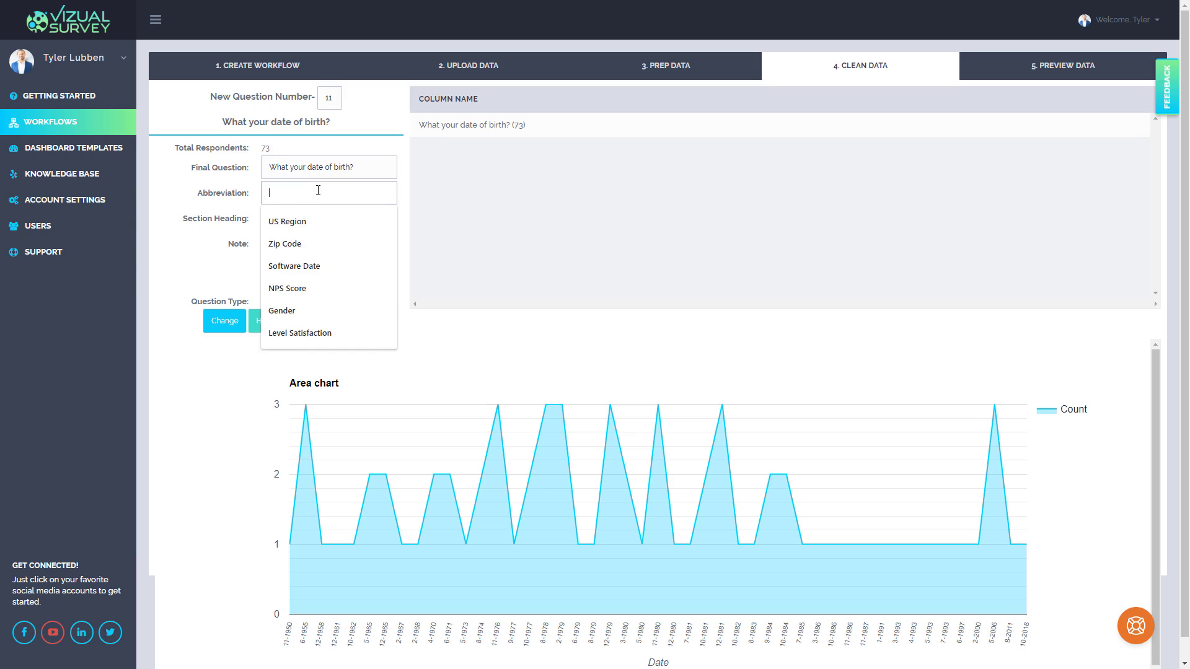
text(Date)
click(376, 321)
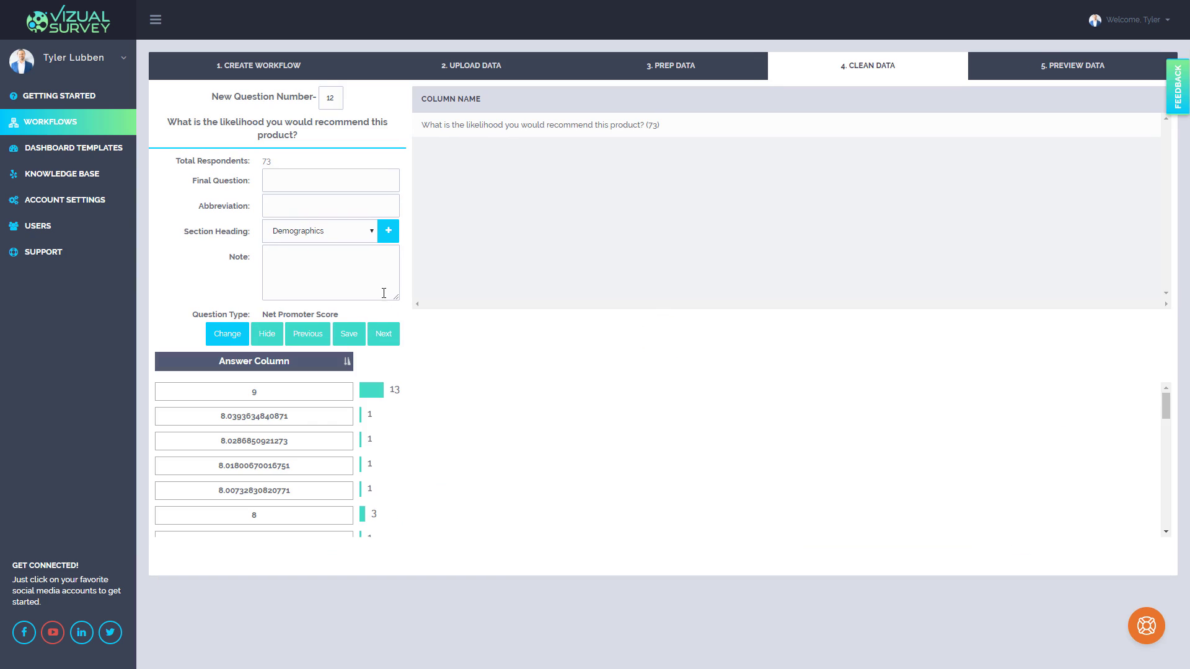
Step: Copy "What is the likelihood you would recommend this product?" from the heading into question 12's final question
triple_click(232, 122)
key(ctrl+c)
click(308, 180)
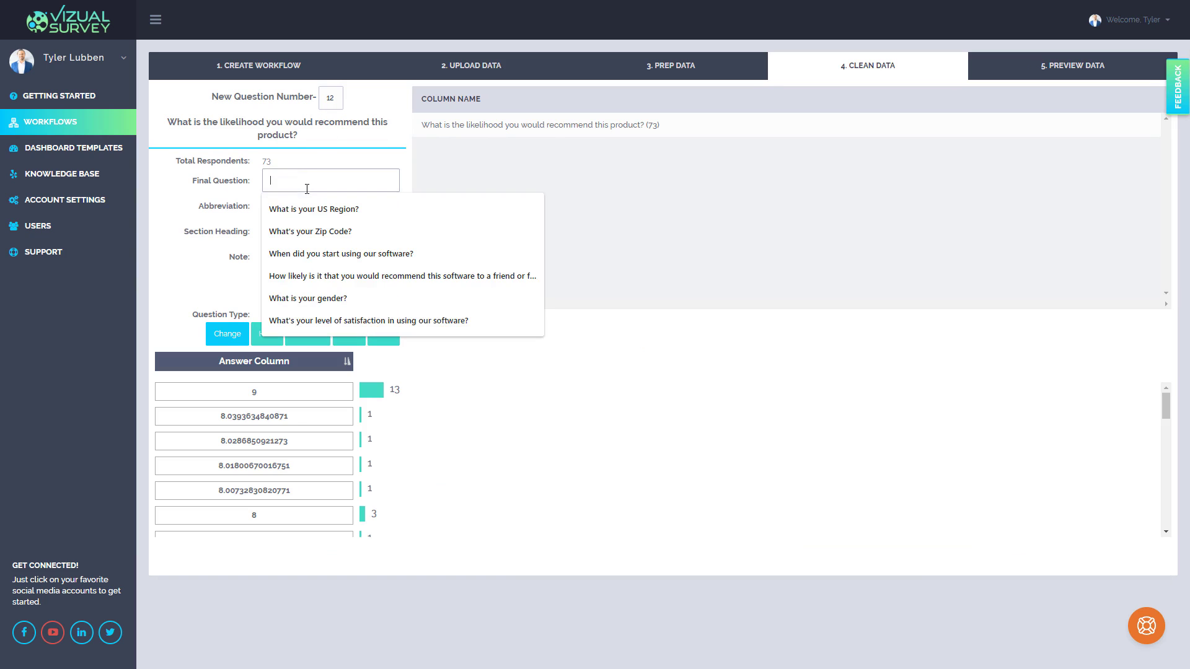
key(ctrl+v)
Step: Set question 12's abbreviation to "Net Promoter Score" and advance to the next question
key(Tab)
text(Ne)
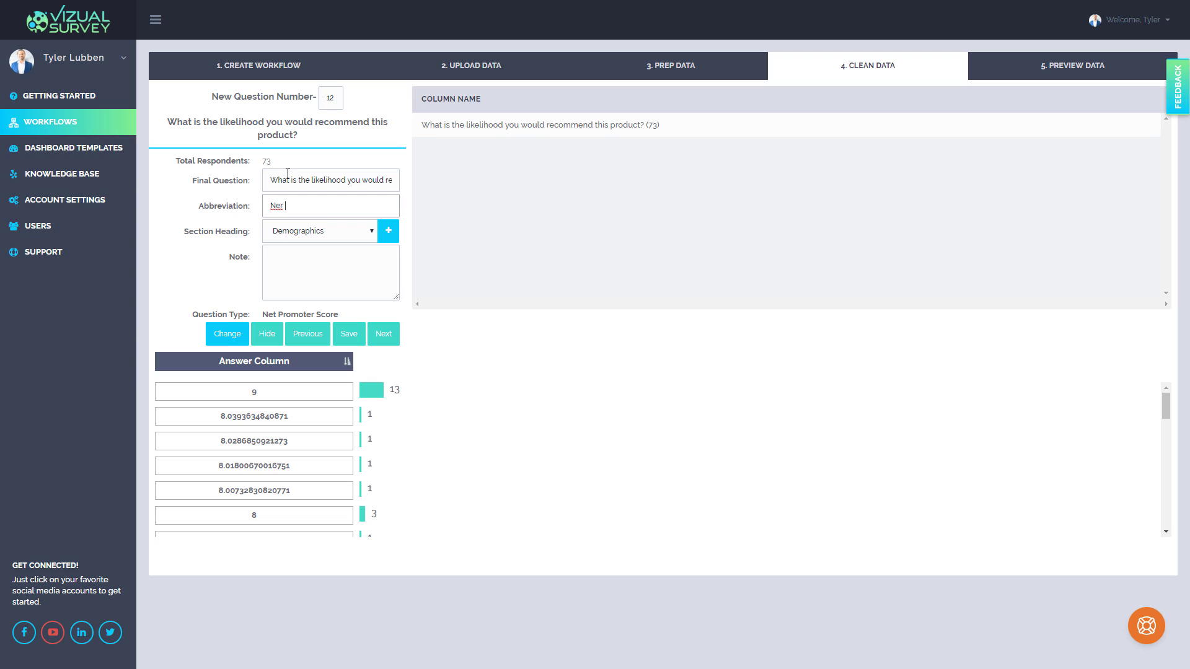
text(T)
key(BackSpace)
text(t Promote)
key(BackSpace)
key(BackSpace)
key(BackSpace)
text(oter Score)
scroll(327, 504, down, 5)
scroll(331, 506, up, 5)
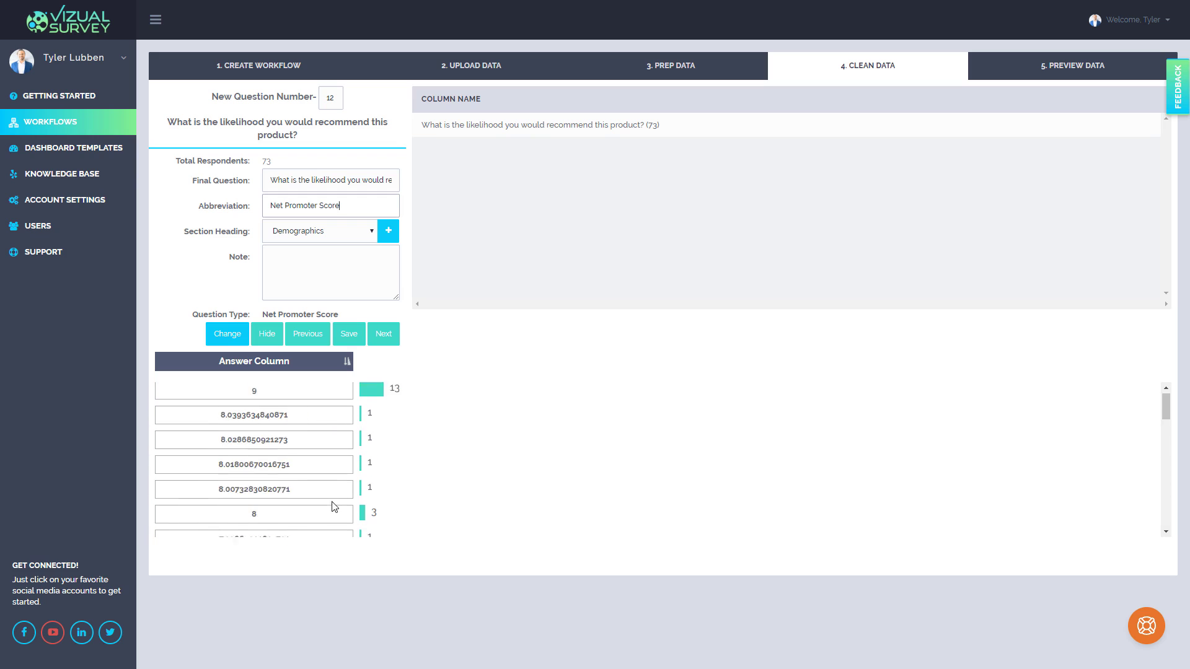
scroll(335, 507, down, 6)
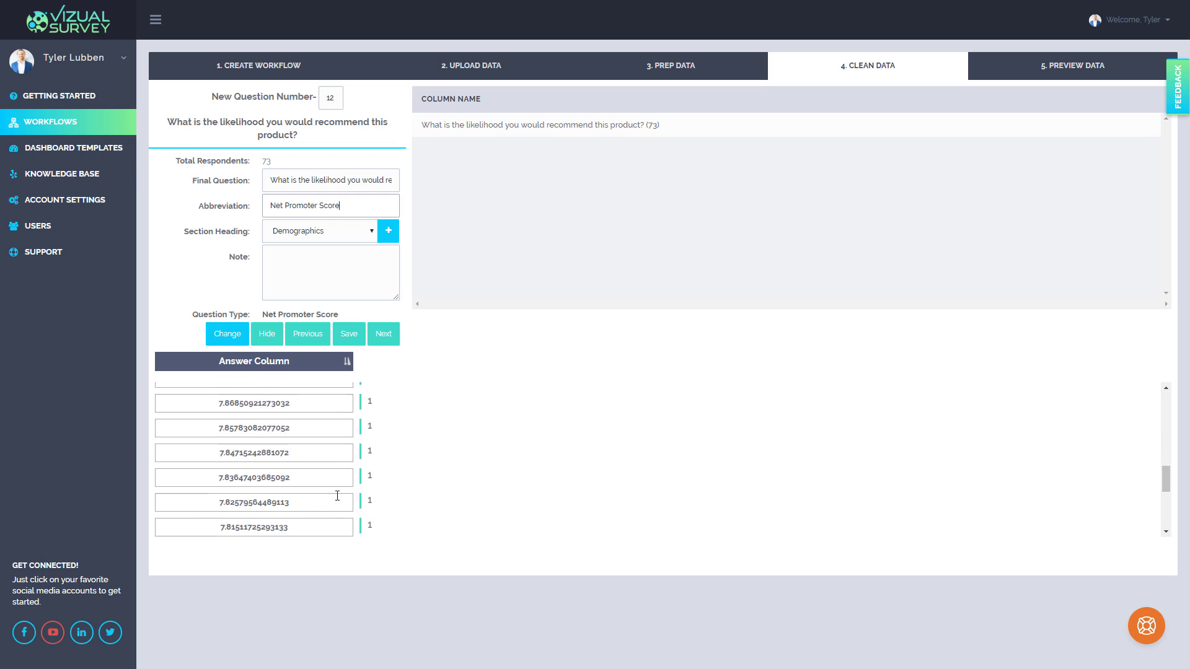
scroll(337, 496, up, 6)
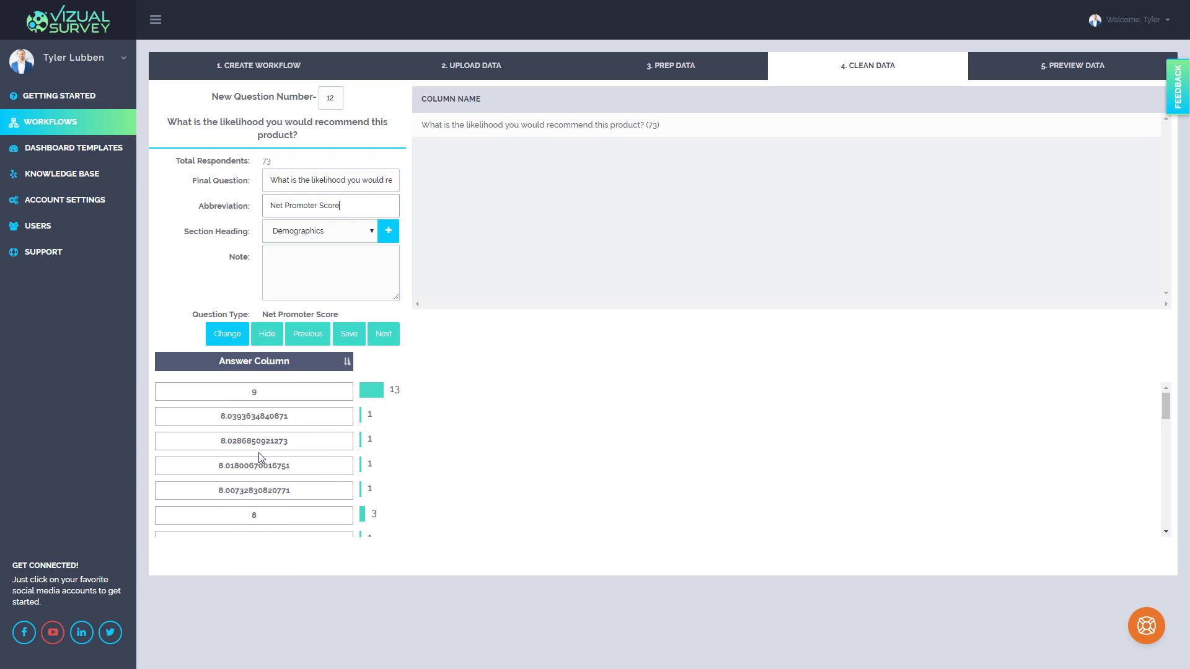
click(379, 338)
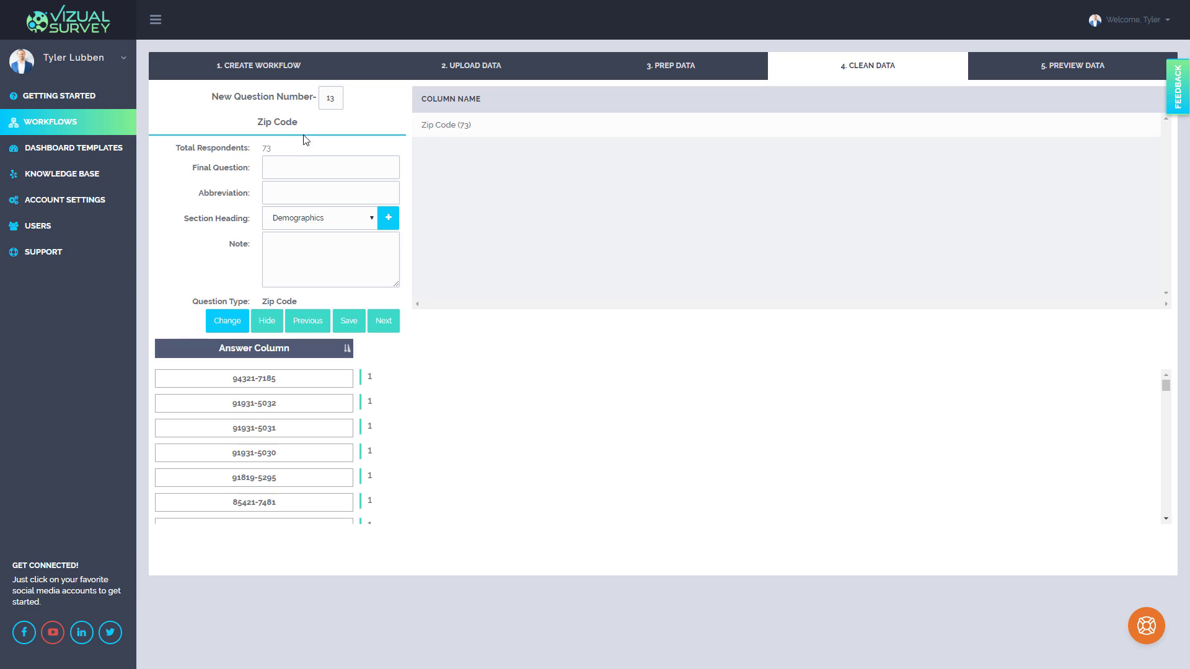
Step: Enter "What is you Zip Code?" as question 13's final question
click(297, 164)
text(What )
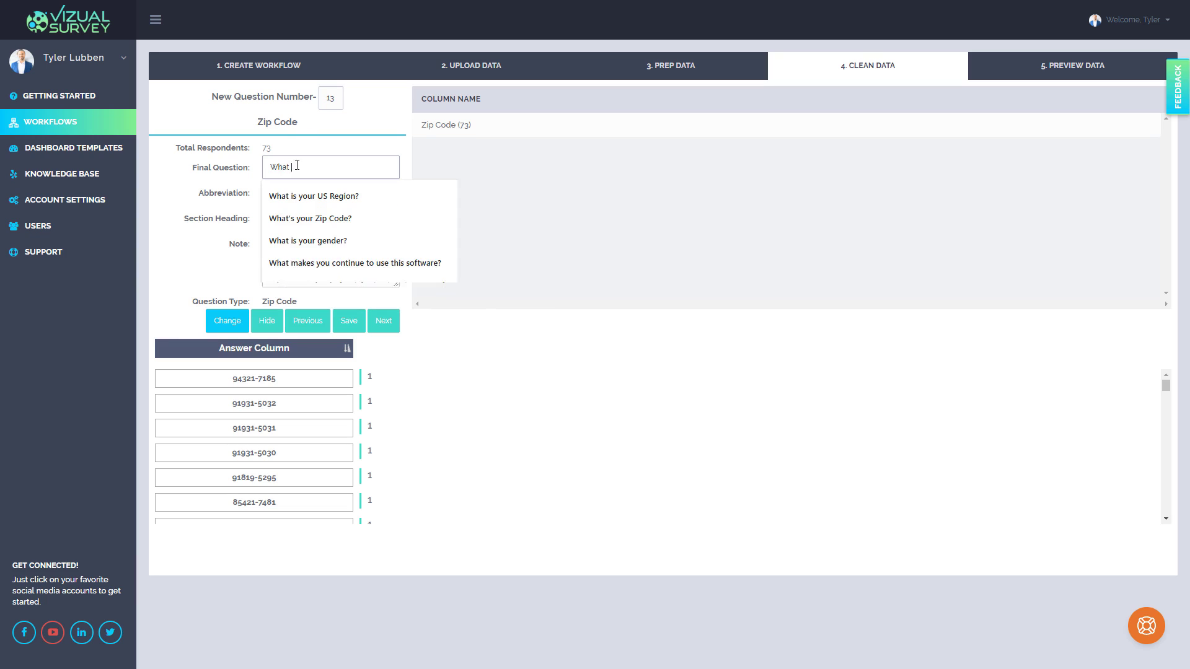
text(is you )
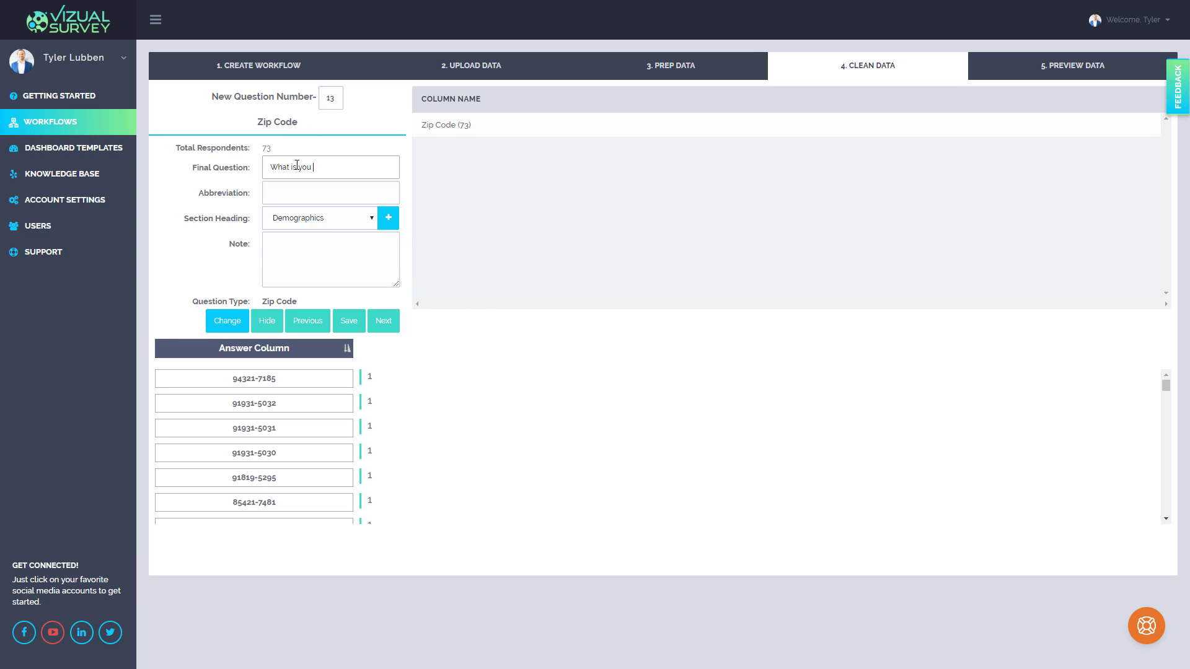
text(Zip Code?)
Step: Set question 13's abbreviation to "Zip Code" and advance past the question
click(305, 185)
text(Zip COde)
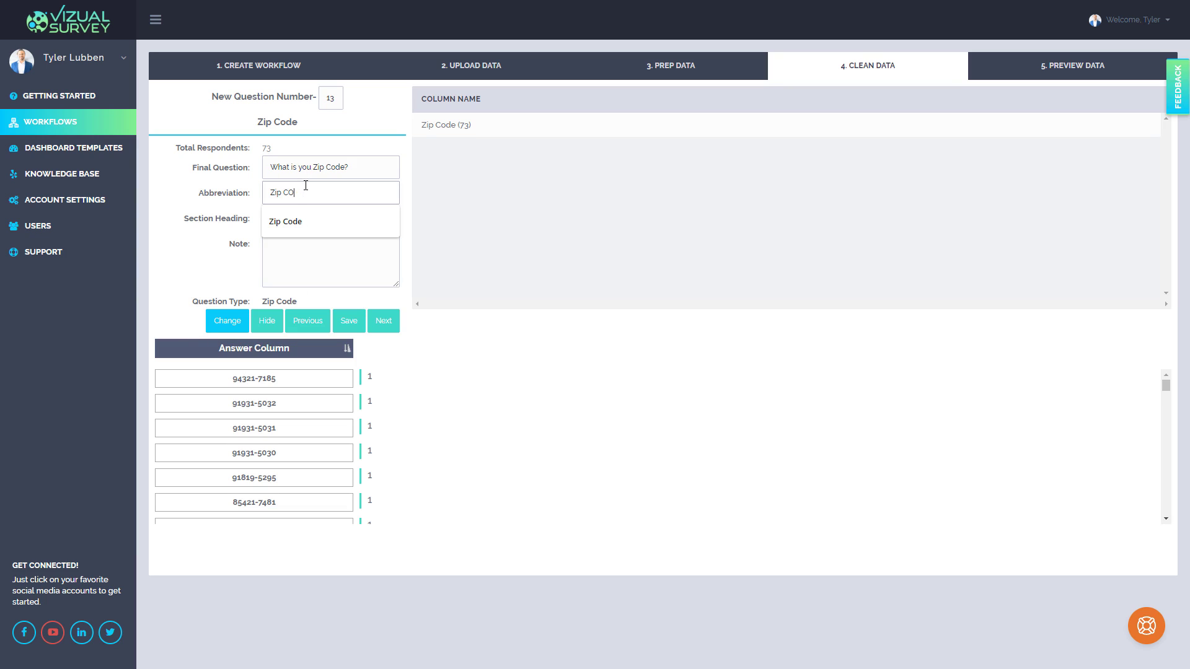
key(BackSpace)
text(ode)
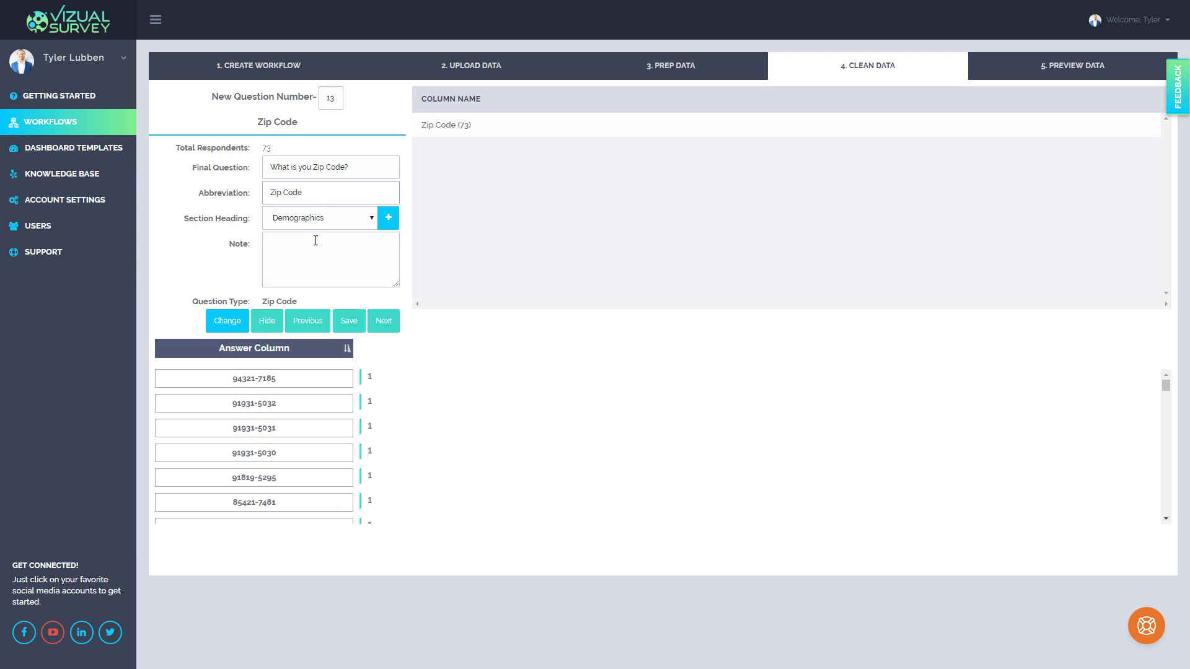
click(316, 240)
click(383, 319)
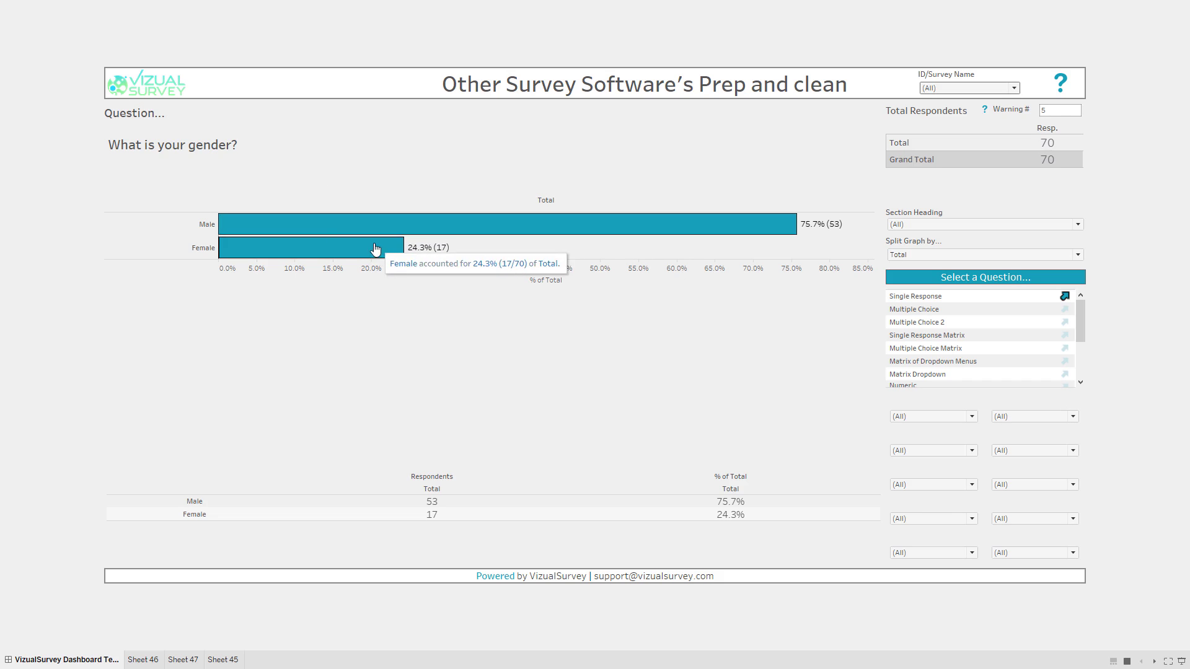
Step: Examine the Single Response, Single Response Matrix and Matrix of Dropdown Menus results in the VizualSurvey dashboard
mouse_move(279, 236)
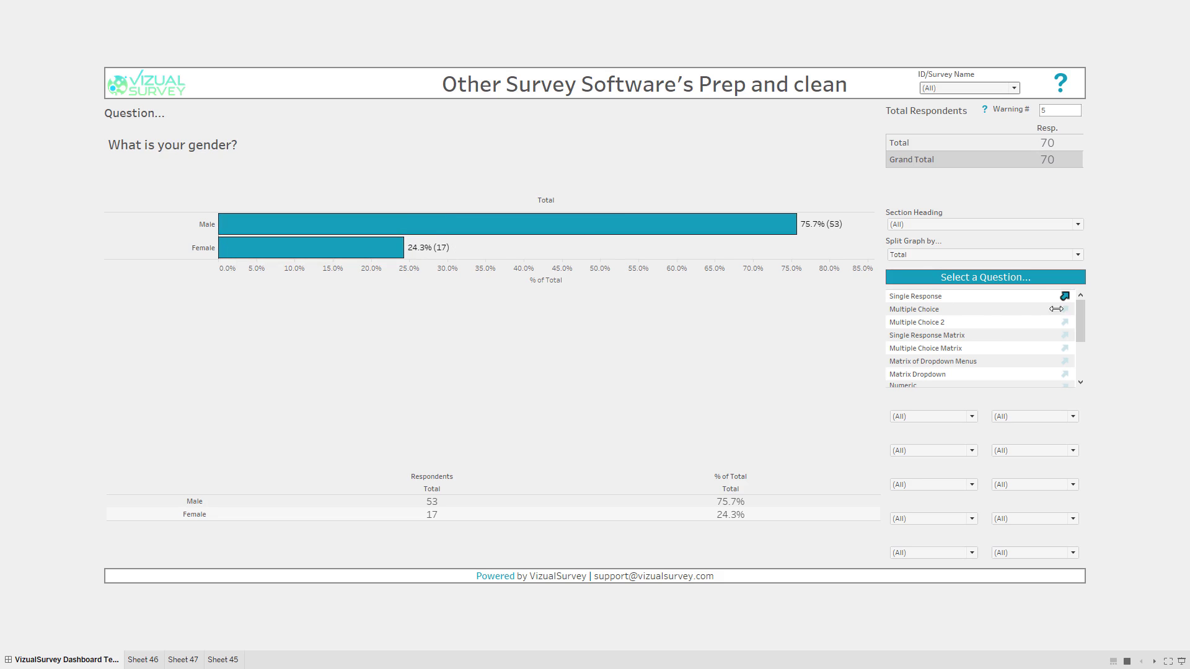
mouse_move(1064, 316)
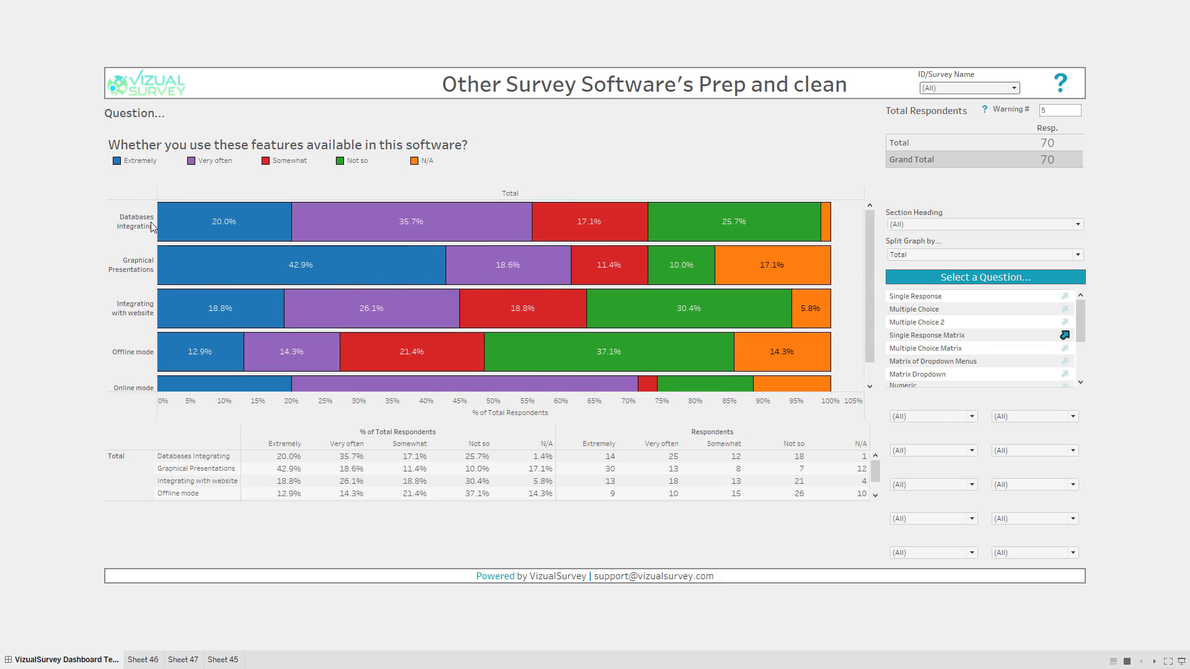
scroll(147, 292, down, 1)
scroll(144, 344, up, 1)
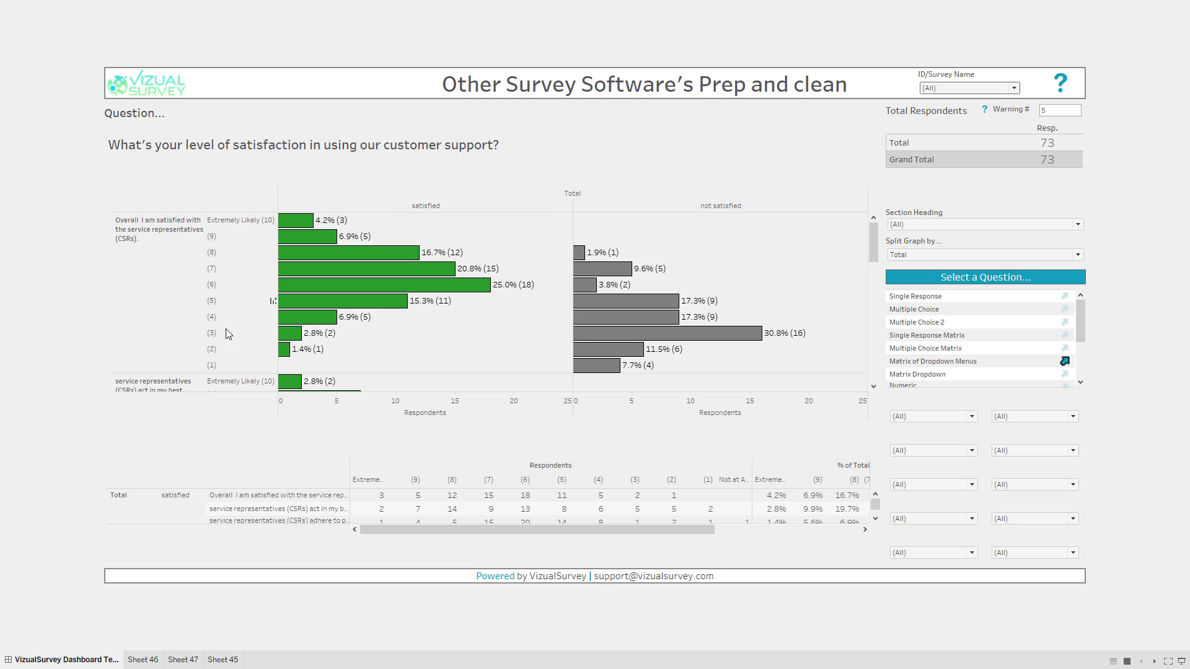
scroll(433, 295, down, 5)
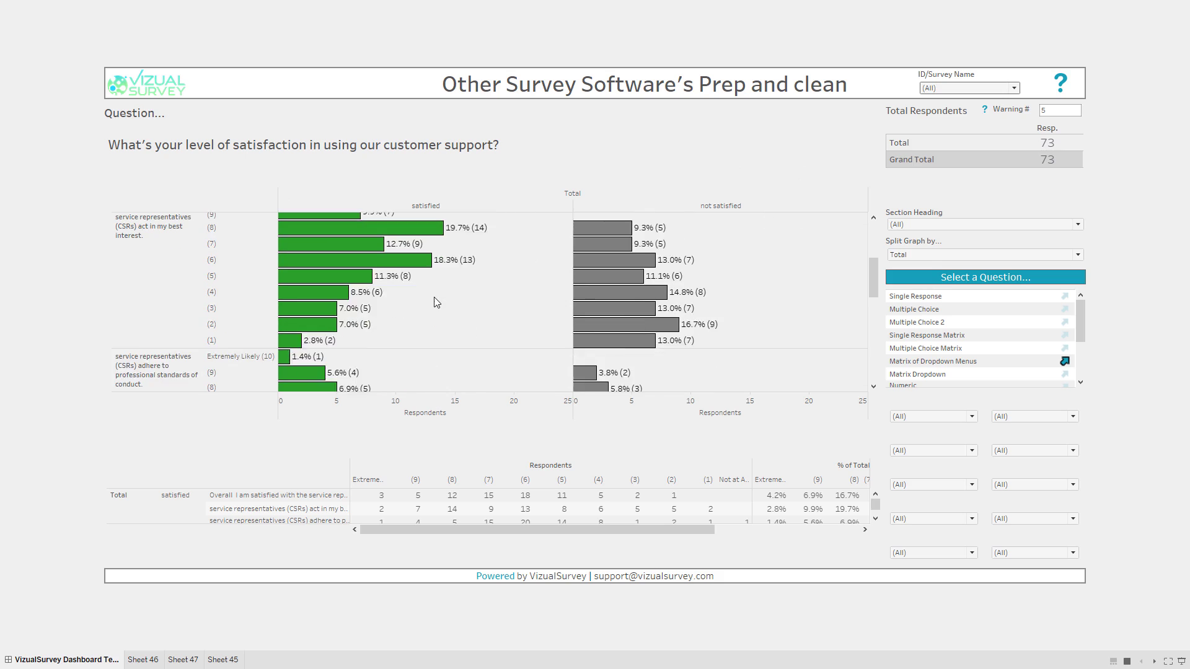
scroll(437, 302, up, 6)
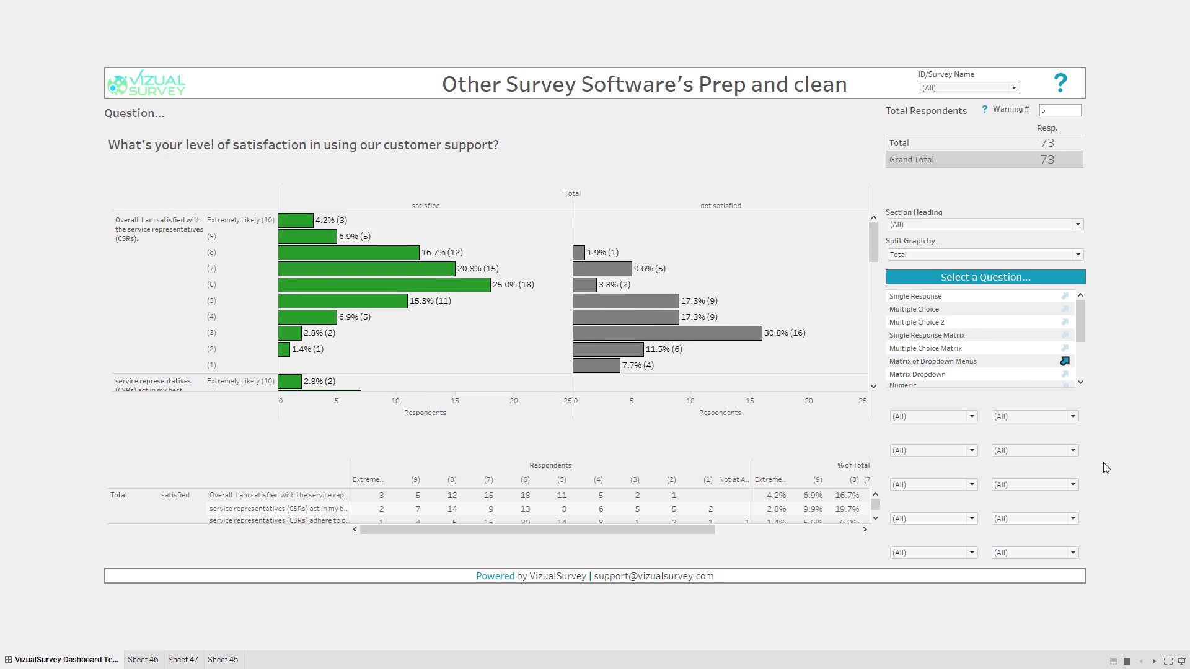
Step: Display the dashboard results for the Matrix Dropdown question and the Numeric question on workflows used per day
click(1065, 376)
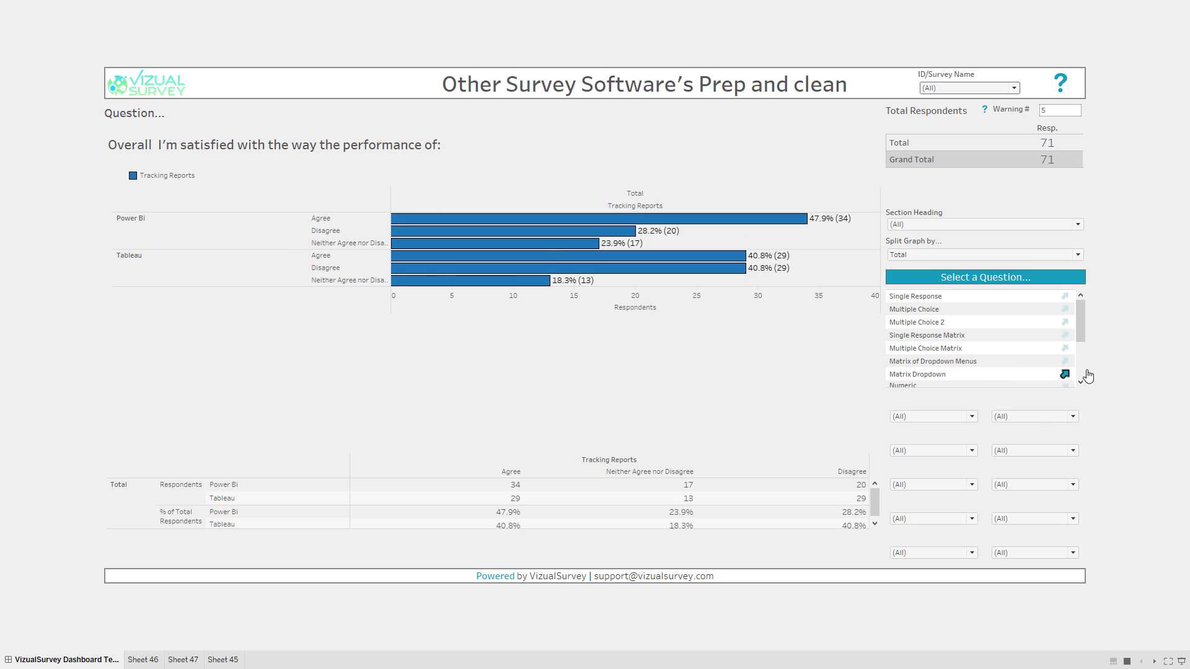
scroll(1073, 360, down, 1)
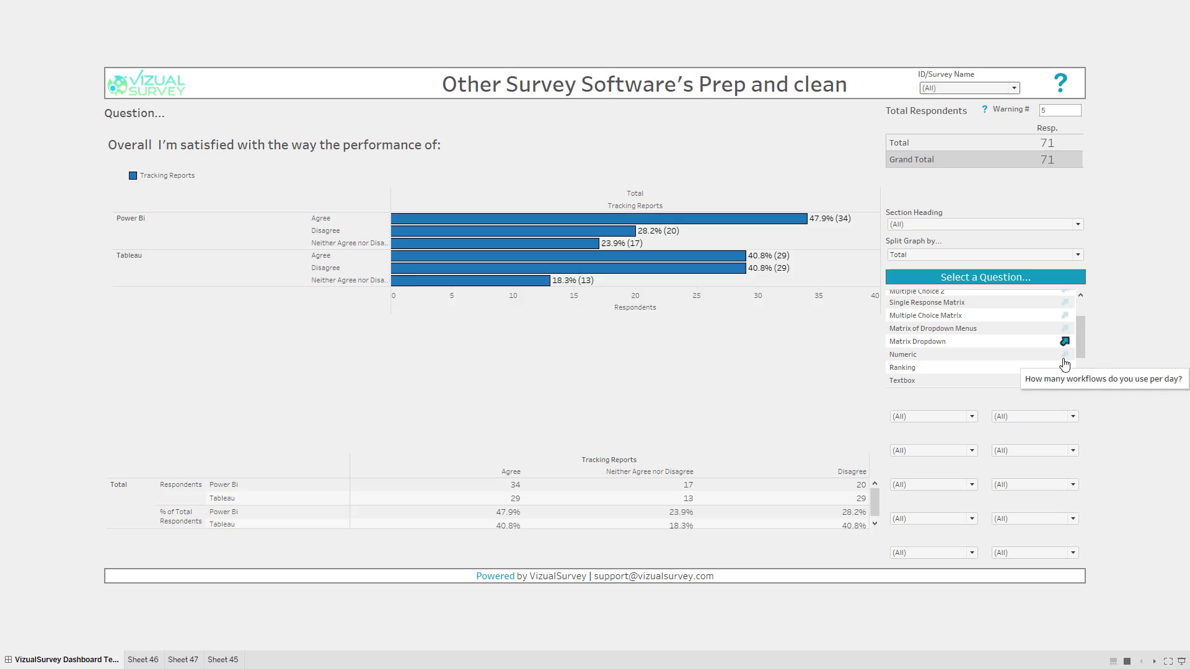
click(1064, 359)
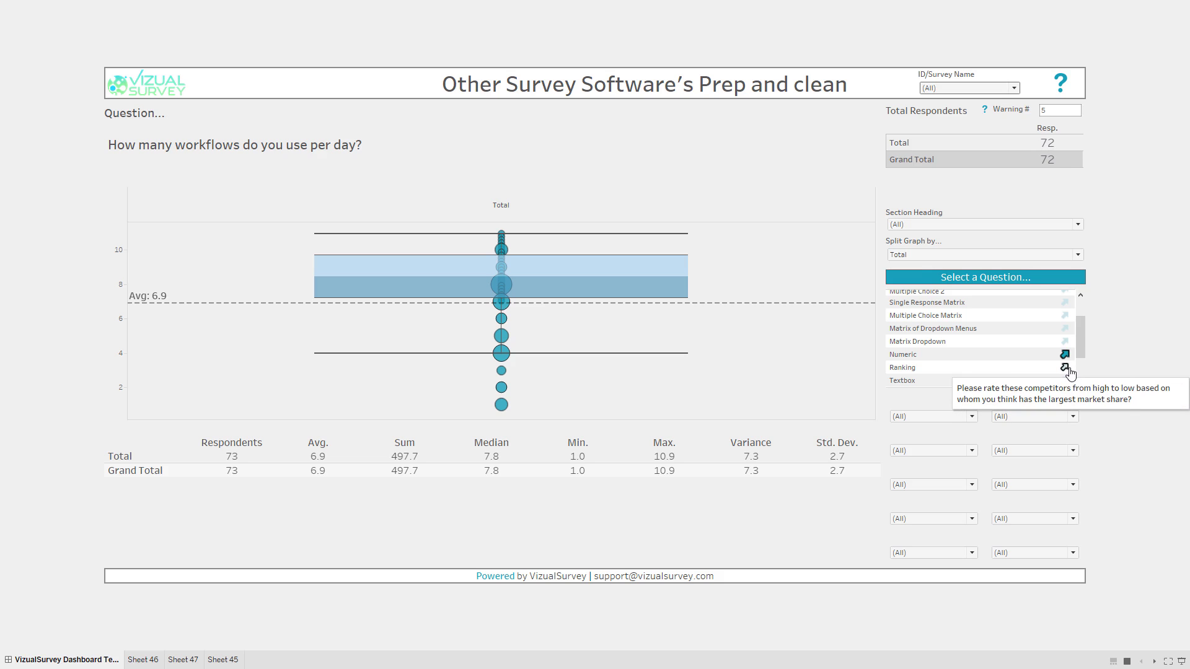
Step: Display the dashboard results for the Ranking question on competitors' market share and the Textbox question on improving the software
click(1066, 368)
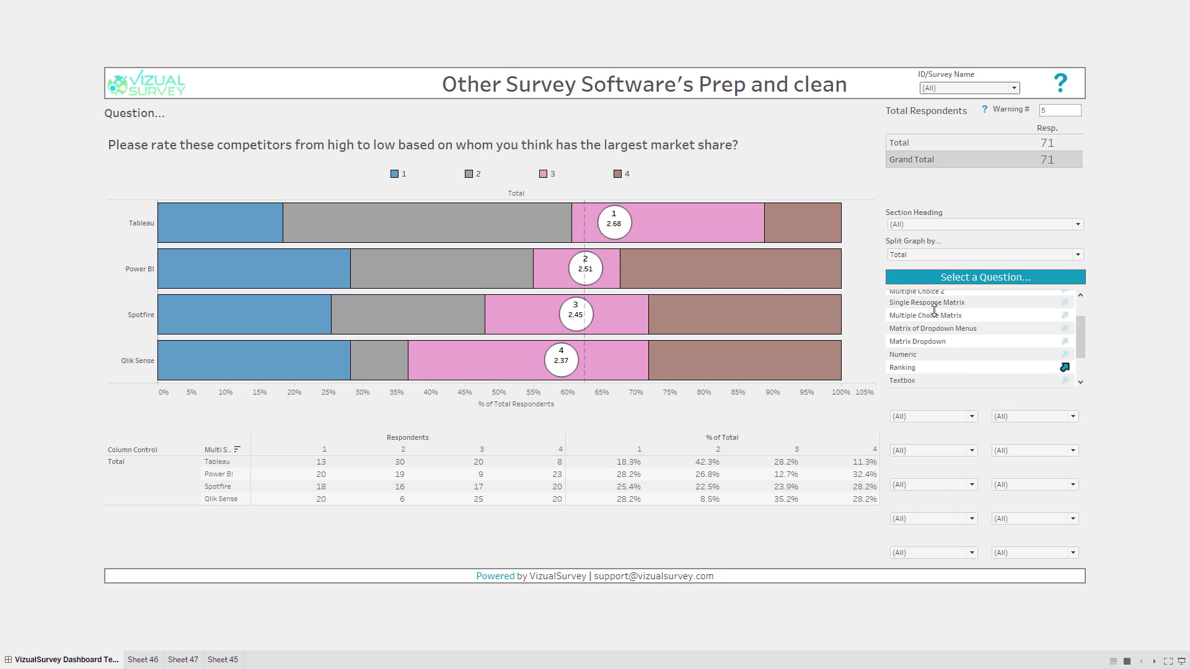
scroll(1084, 334, down, 1)
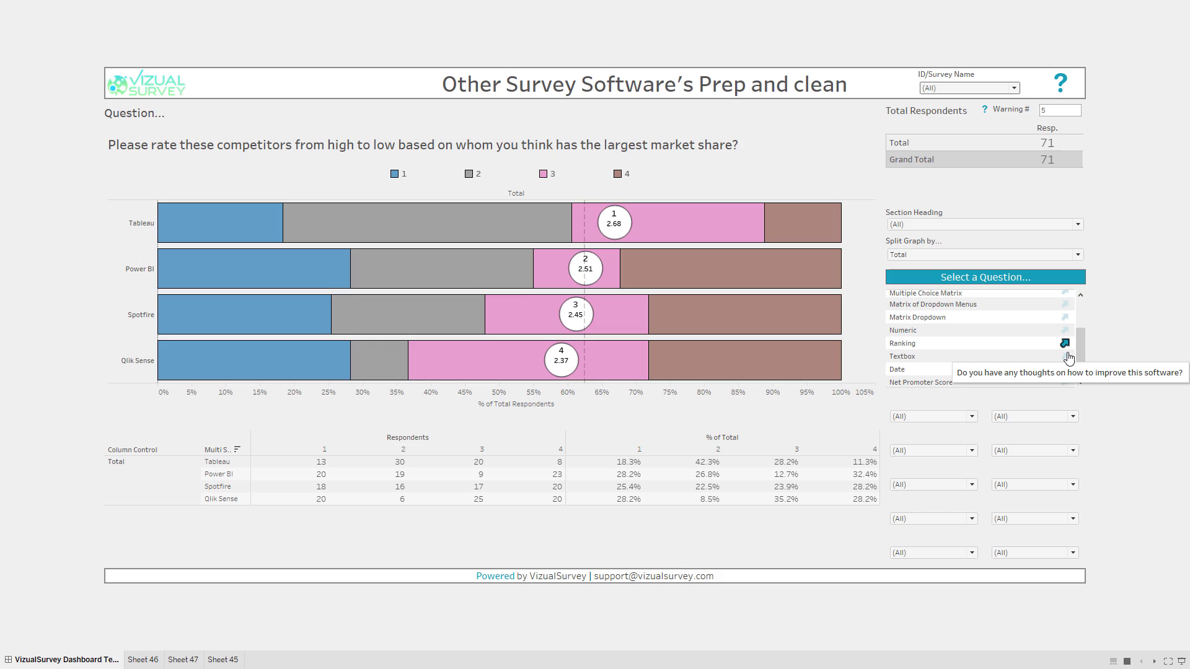
click(1066, 360)
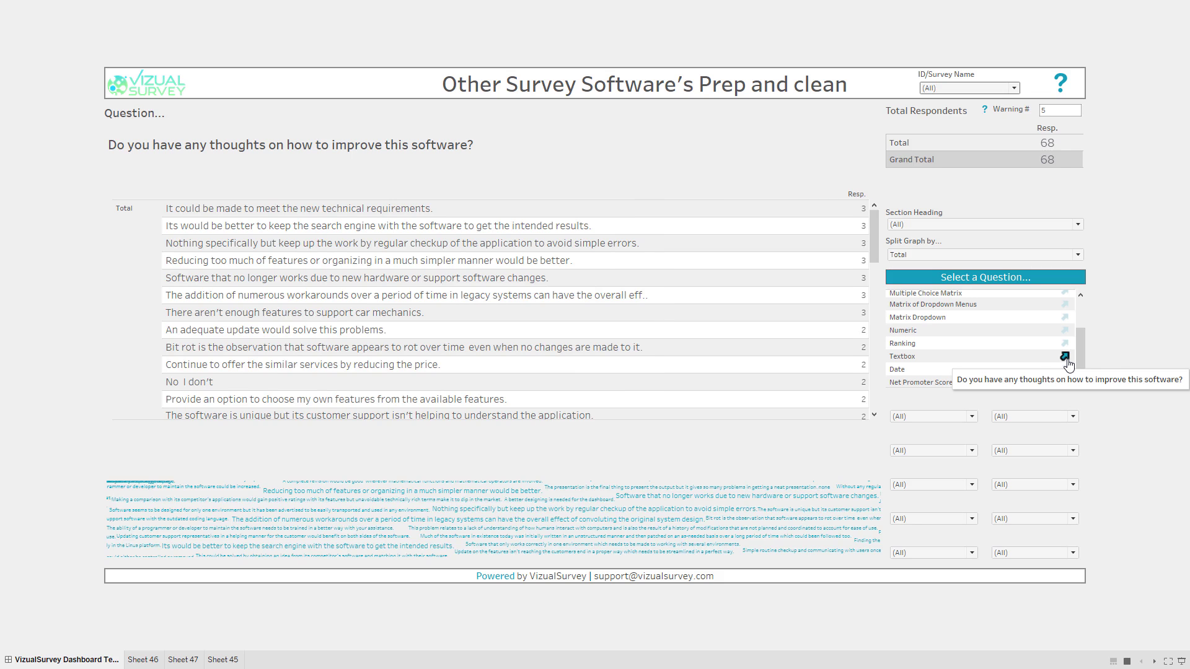
mouse_move(598, 501)
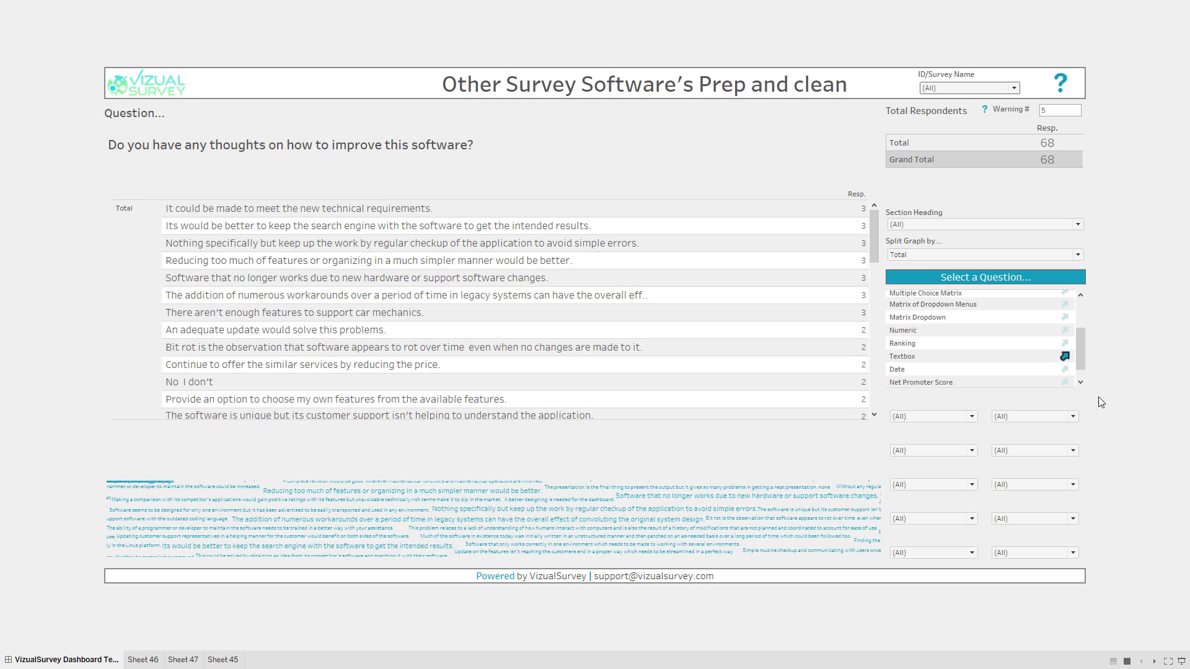
Step: Display the dashboard results for the Date question and the Net Promoter Score question, and inspect the score chart
mouse_move(1067, 370)
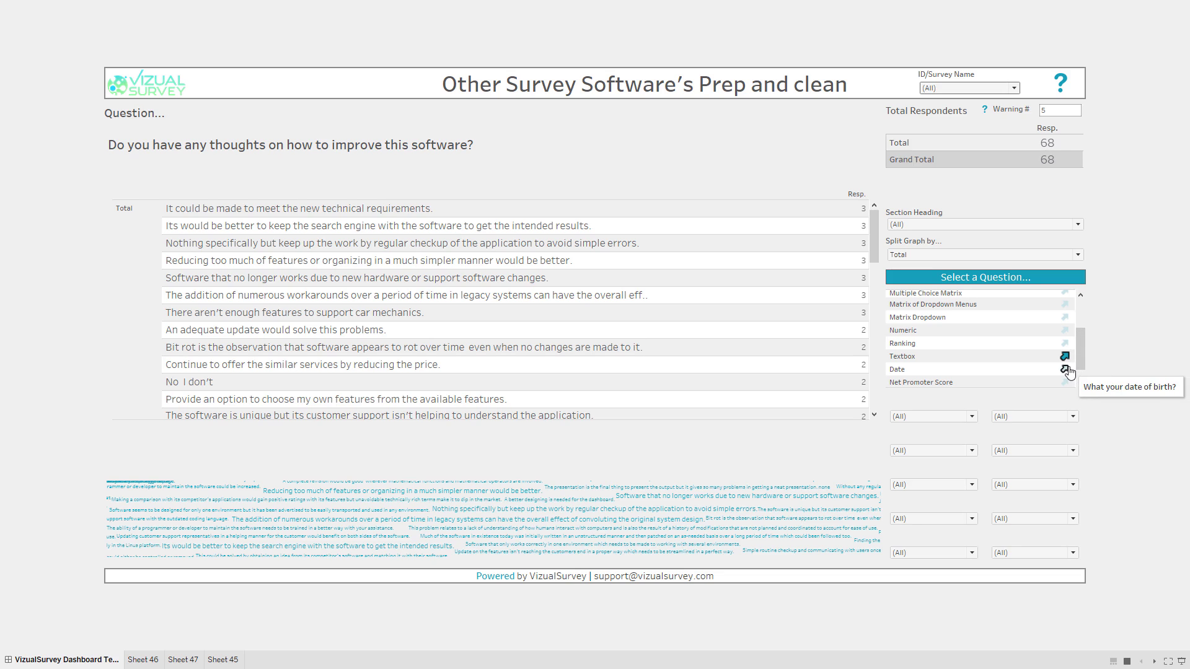
click(1066, 370)
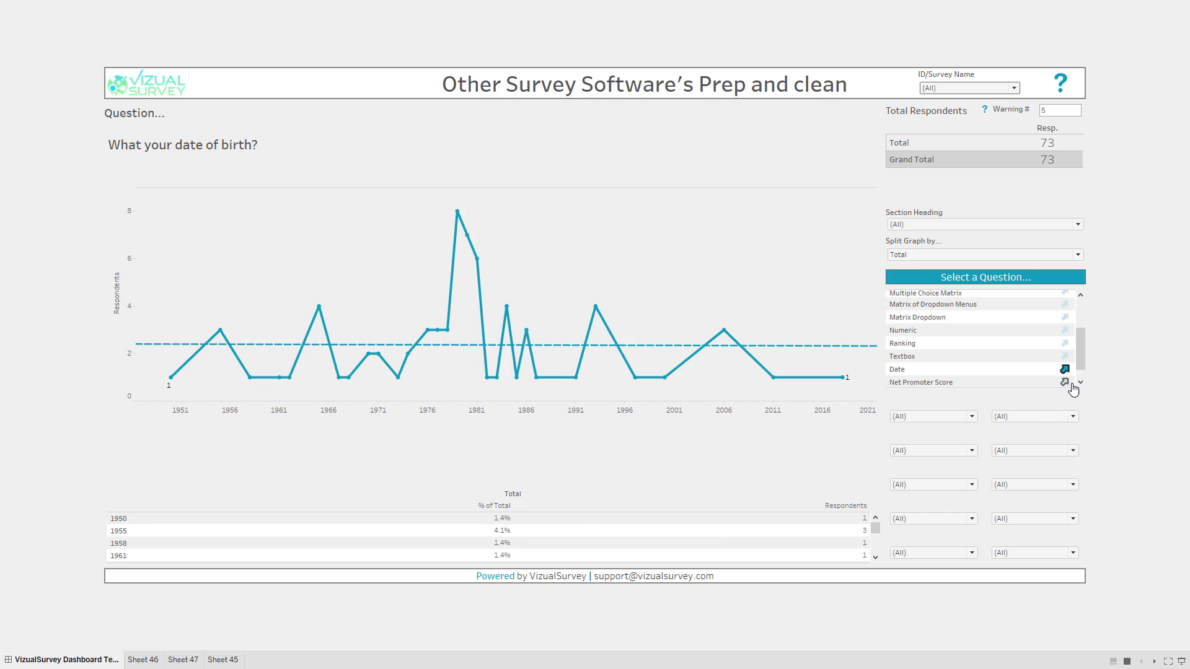
scroll(1084, 372, down, 1)
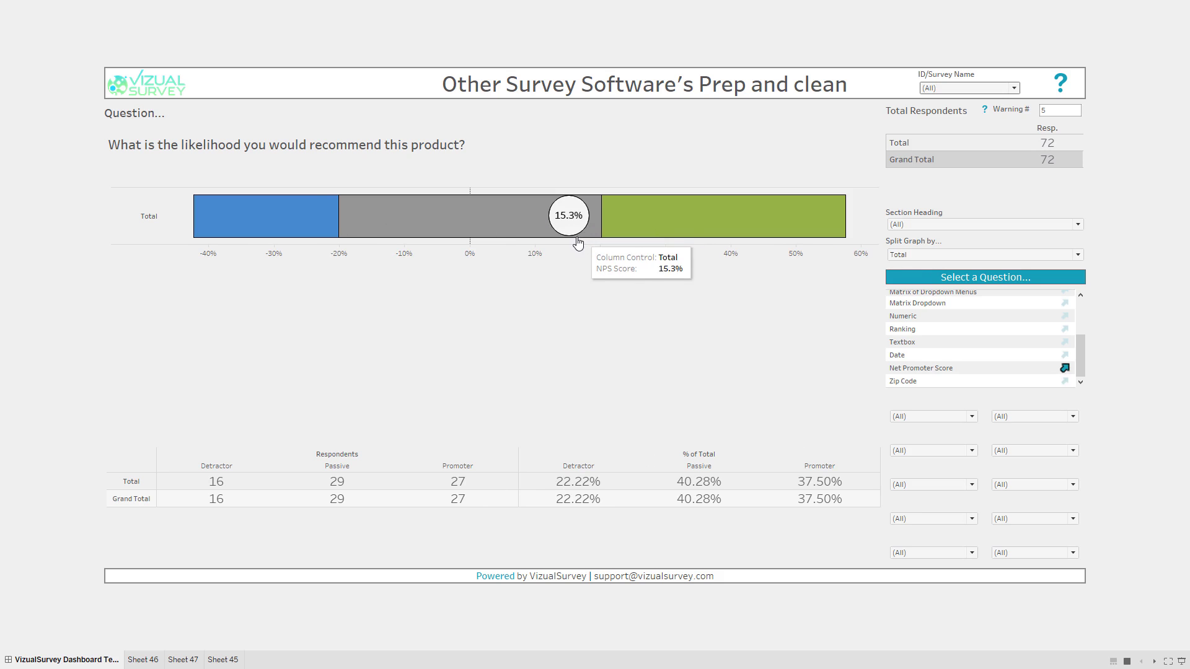
mouse_move(300, 205)
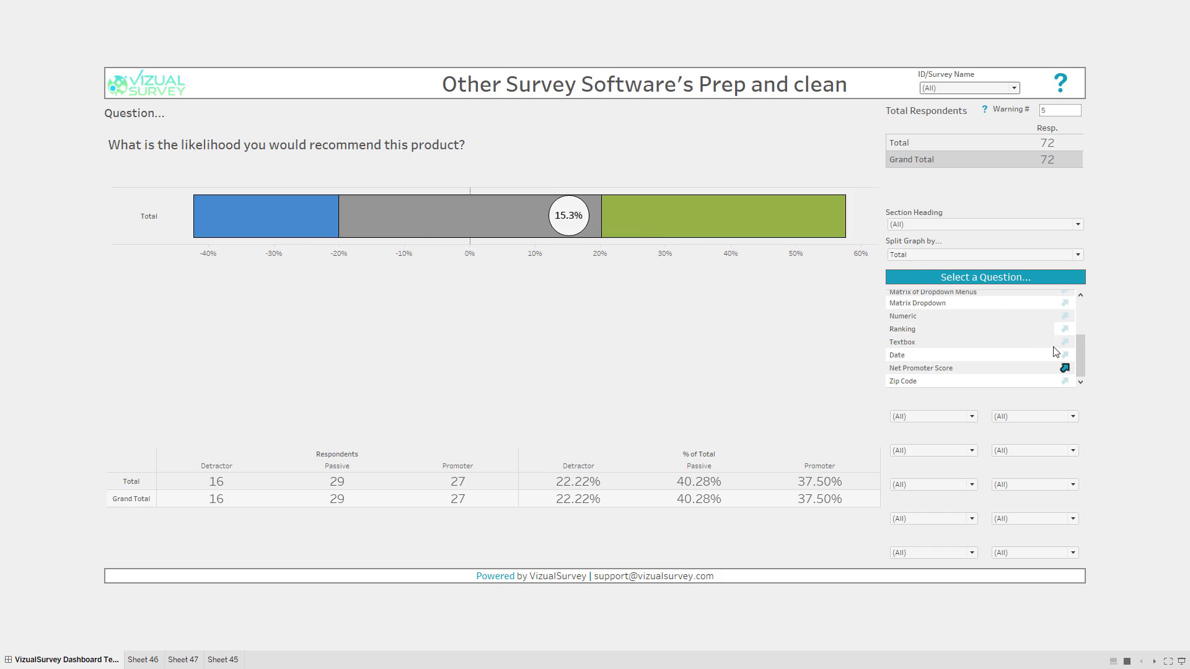
mouse_move(1064, 384)
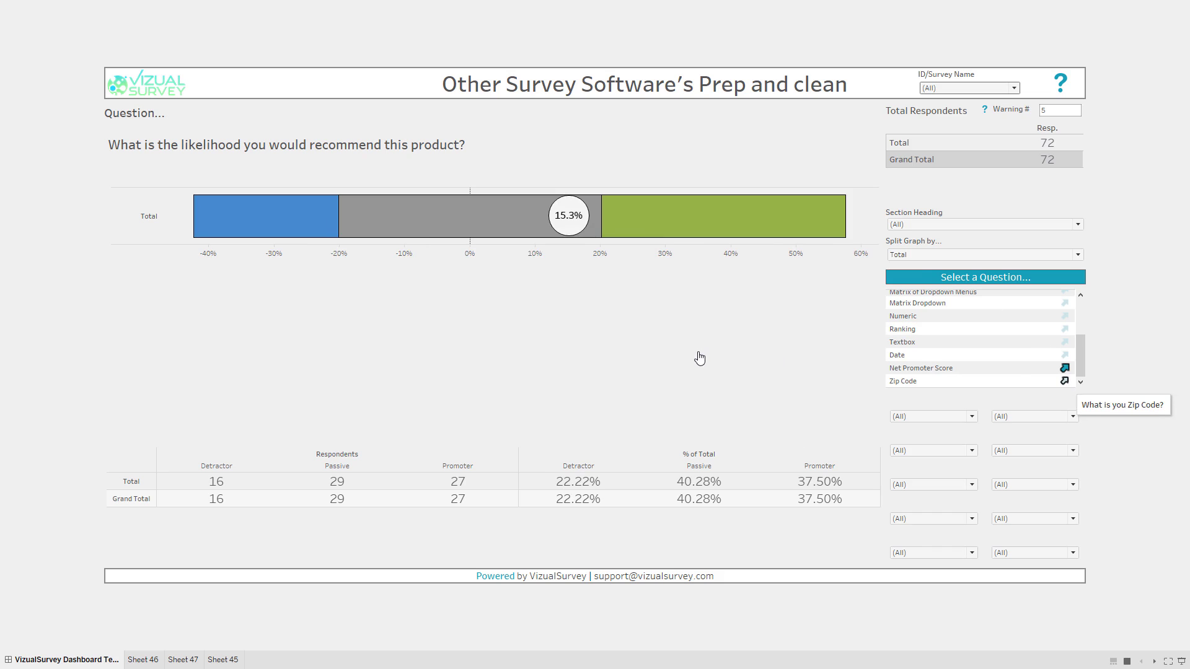